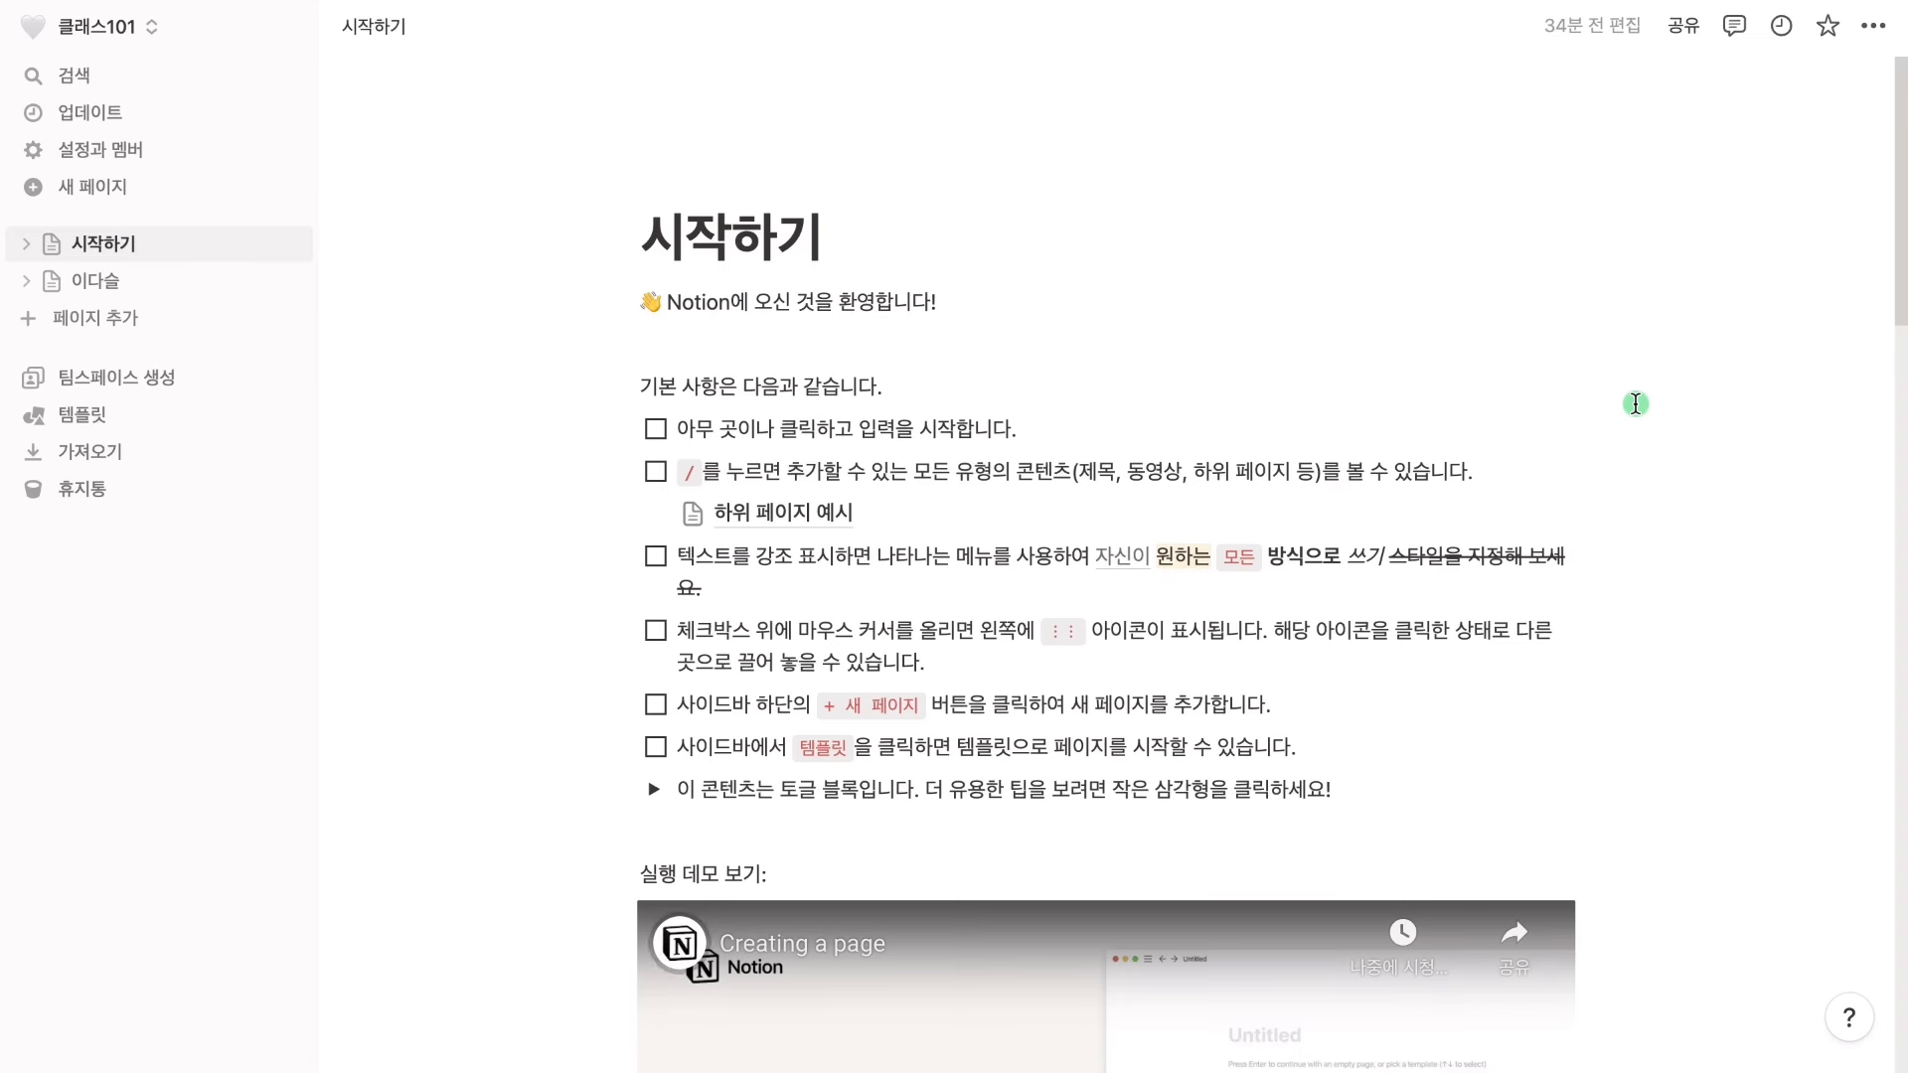
Create a new page titled '예비 서비스 분석가, ' followed by the author's name, then move into the body
click(239, 320)
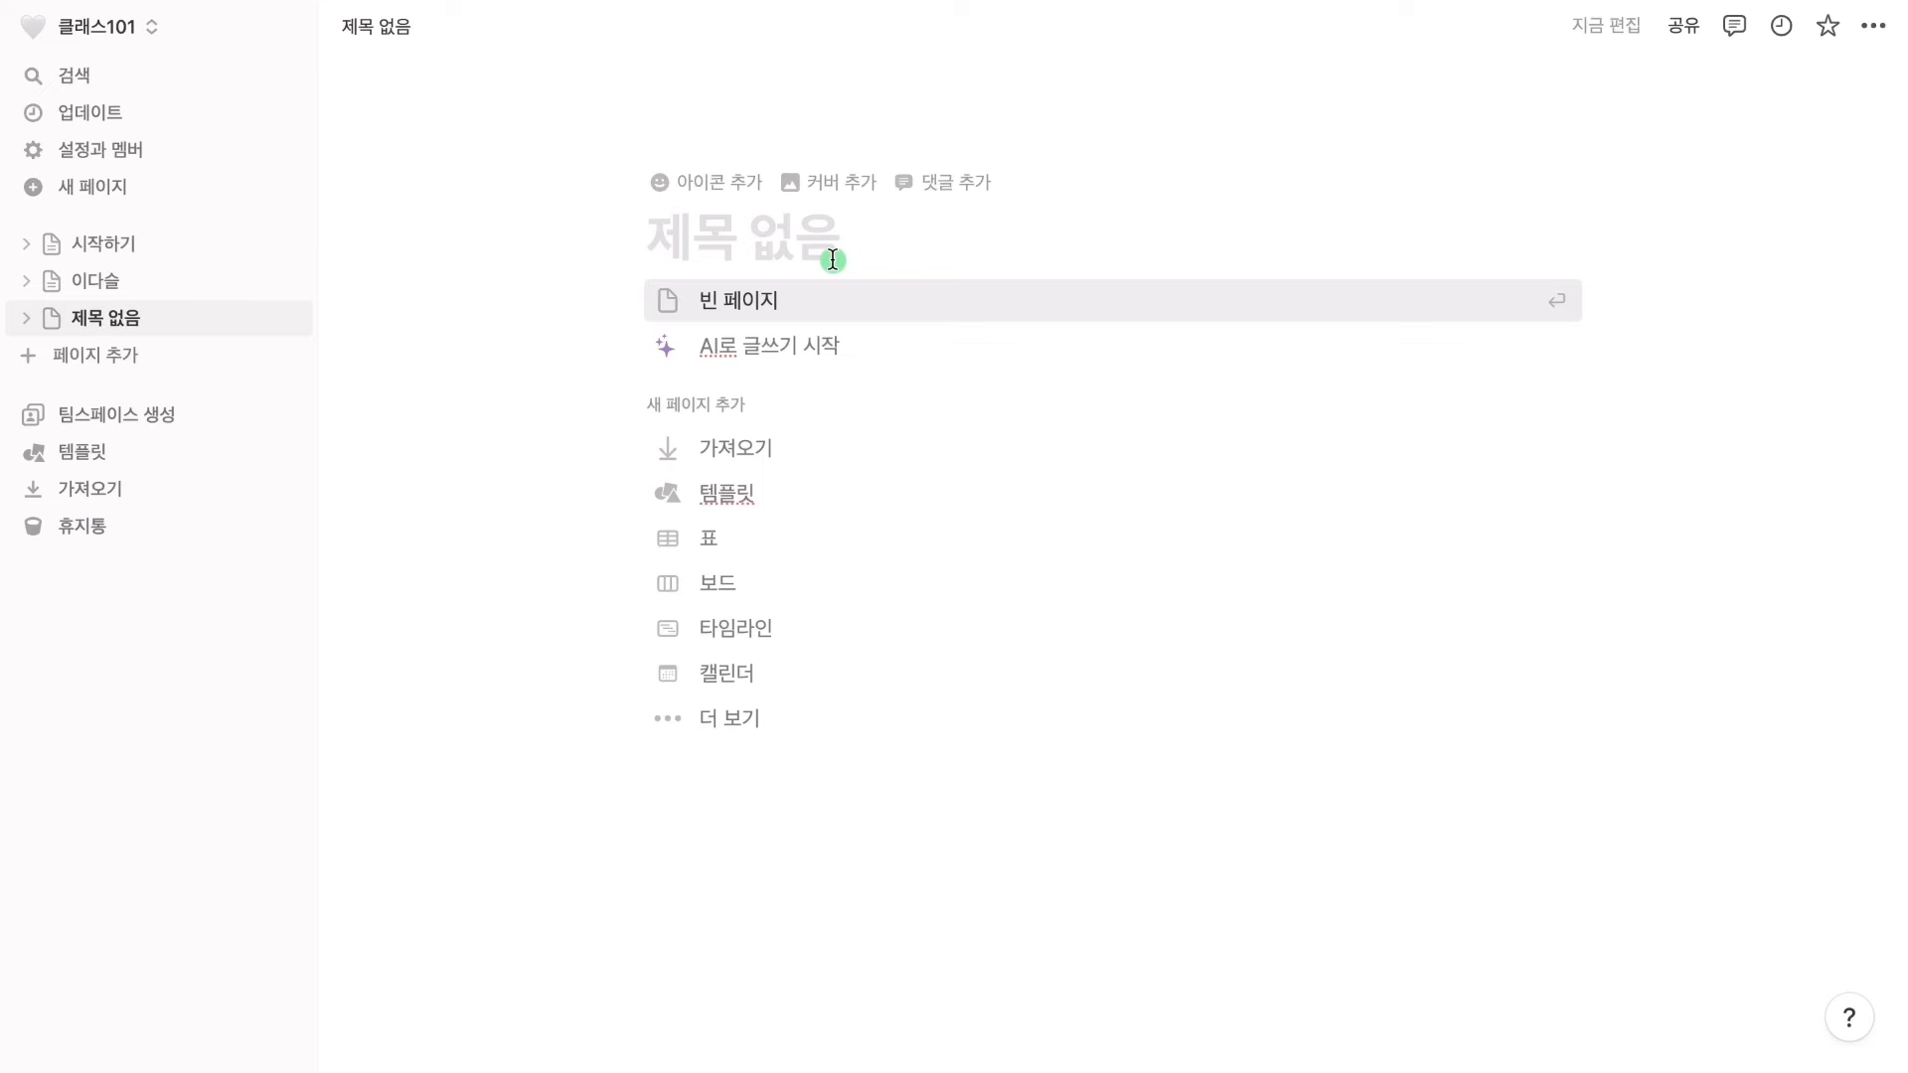
key(BackSpace)
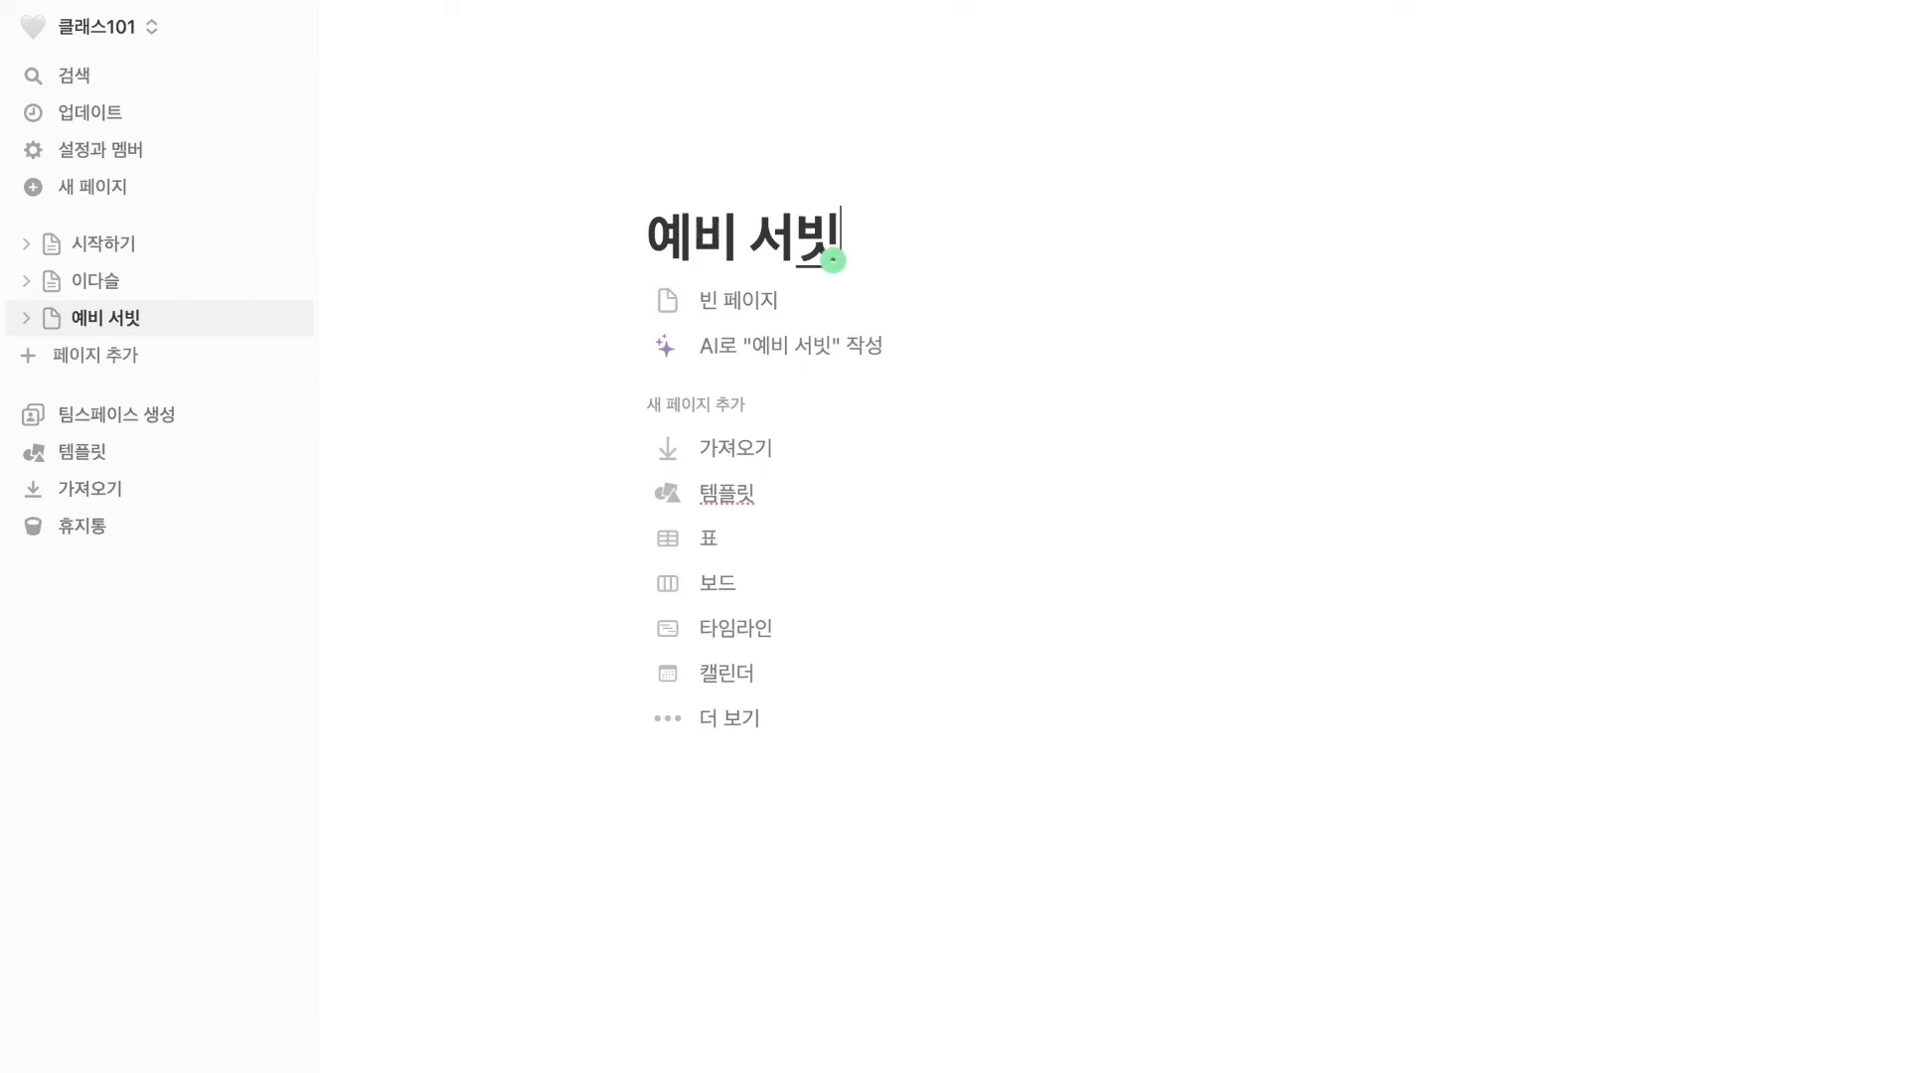
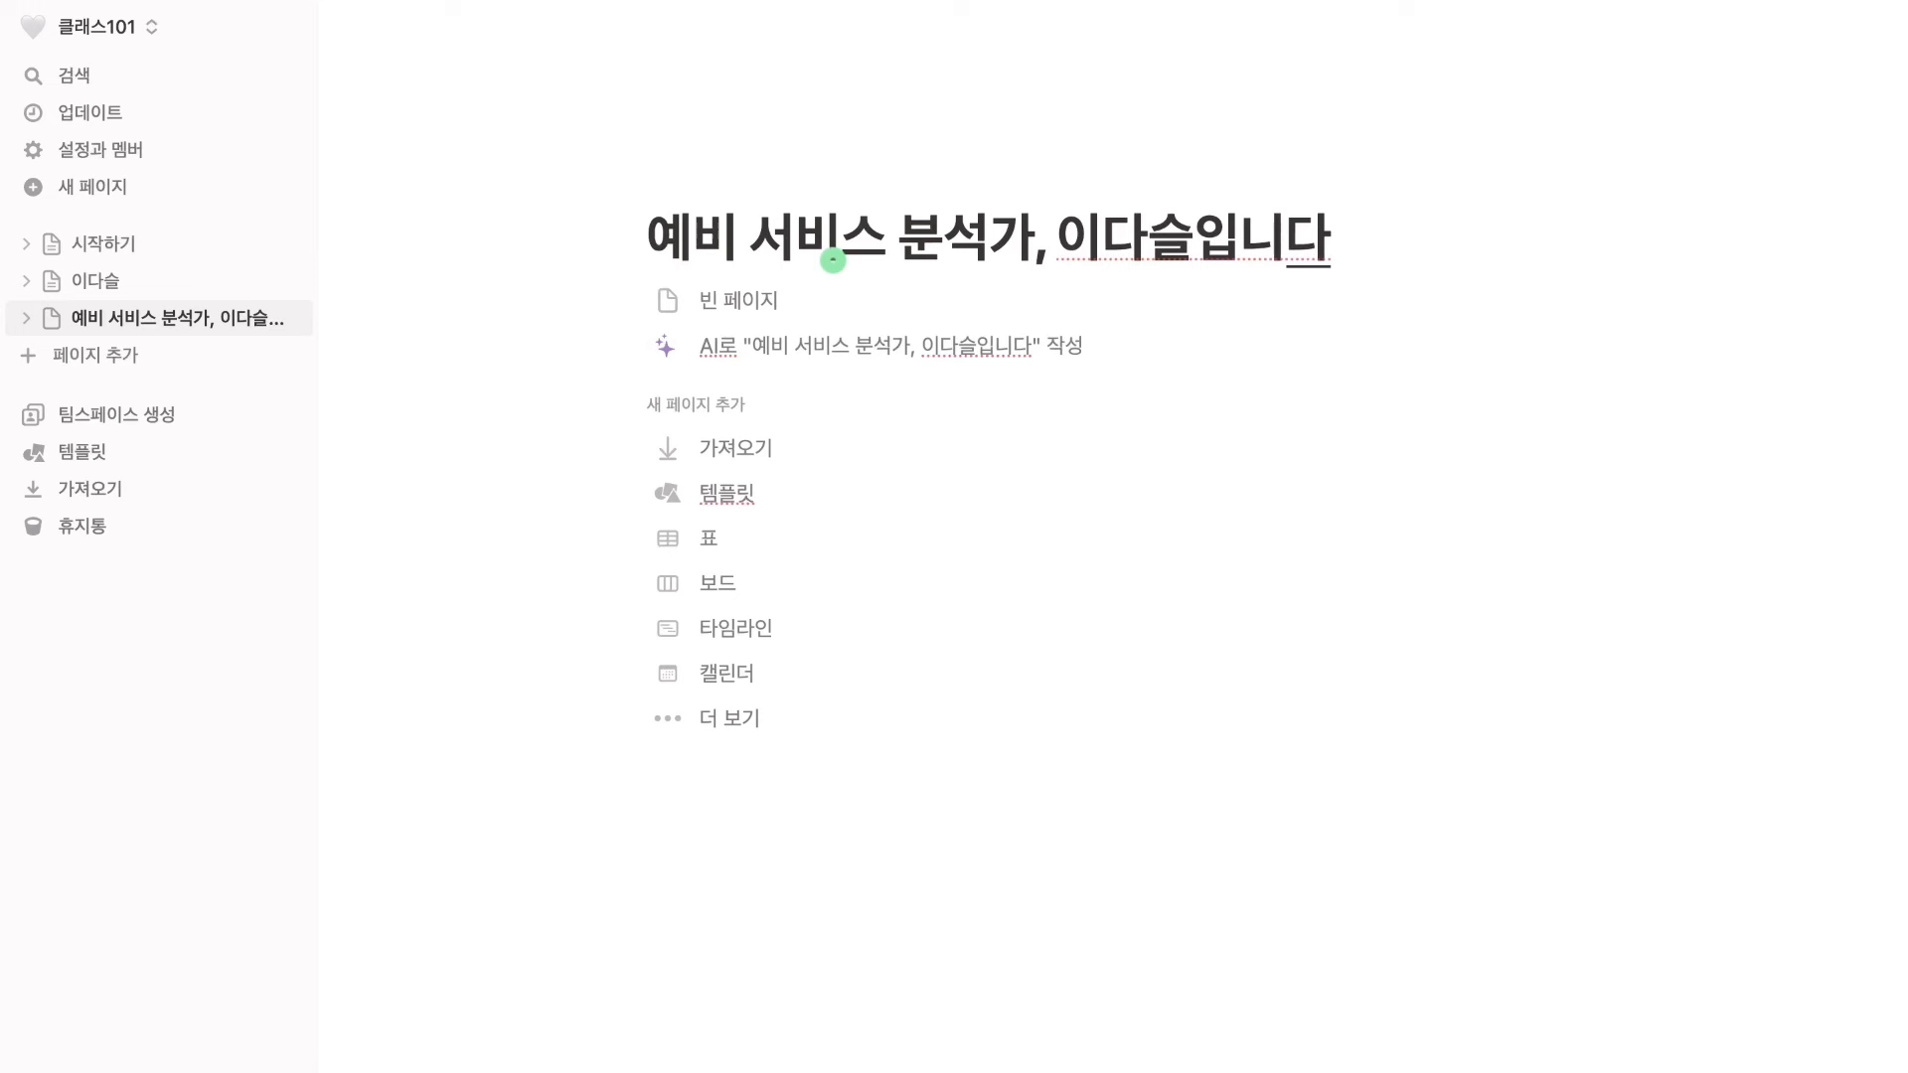
key(Return)
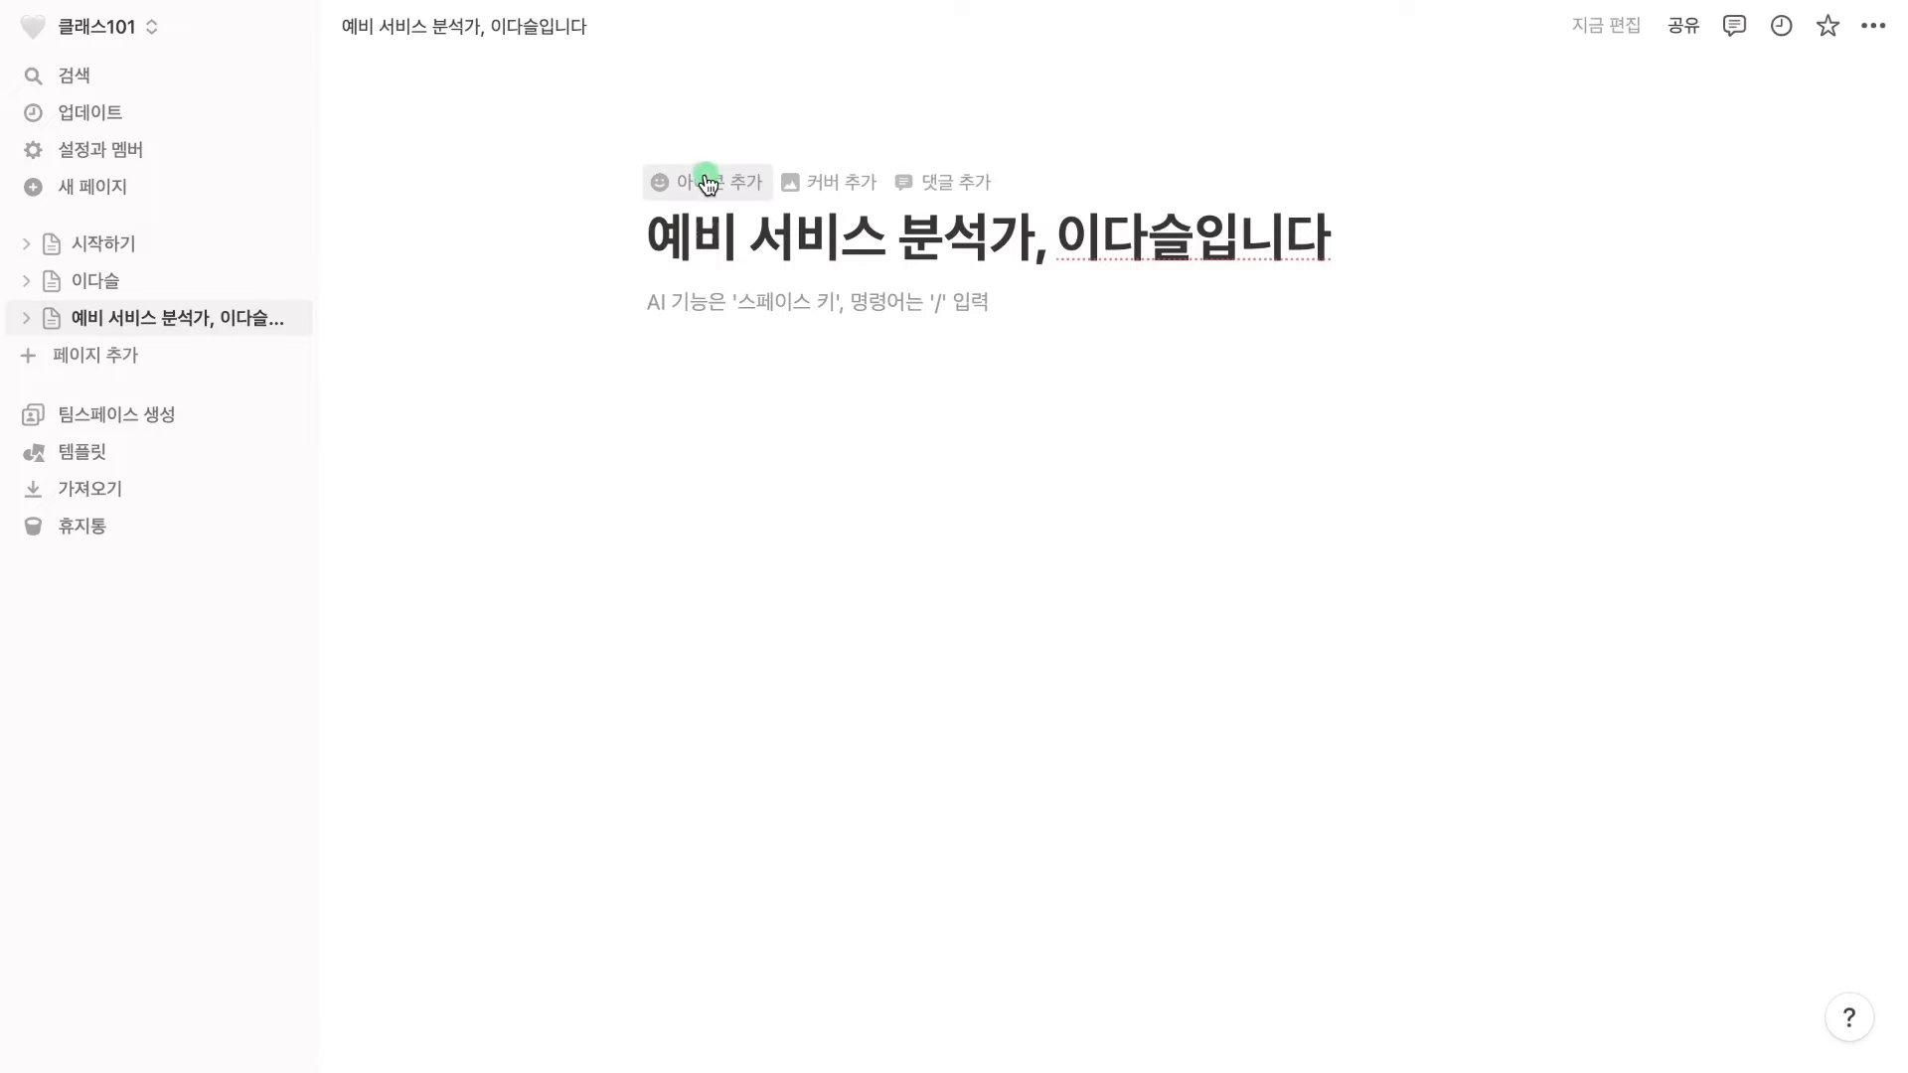
Set the page icon to the uploaded desktop screenshot PNG of a woman at a laptop
click(706, 181)
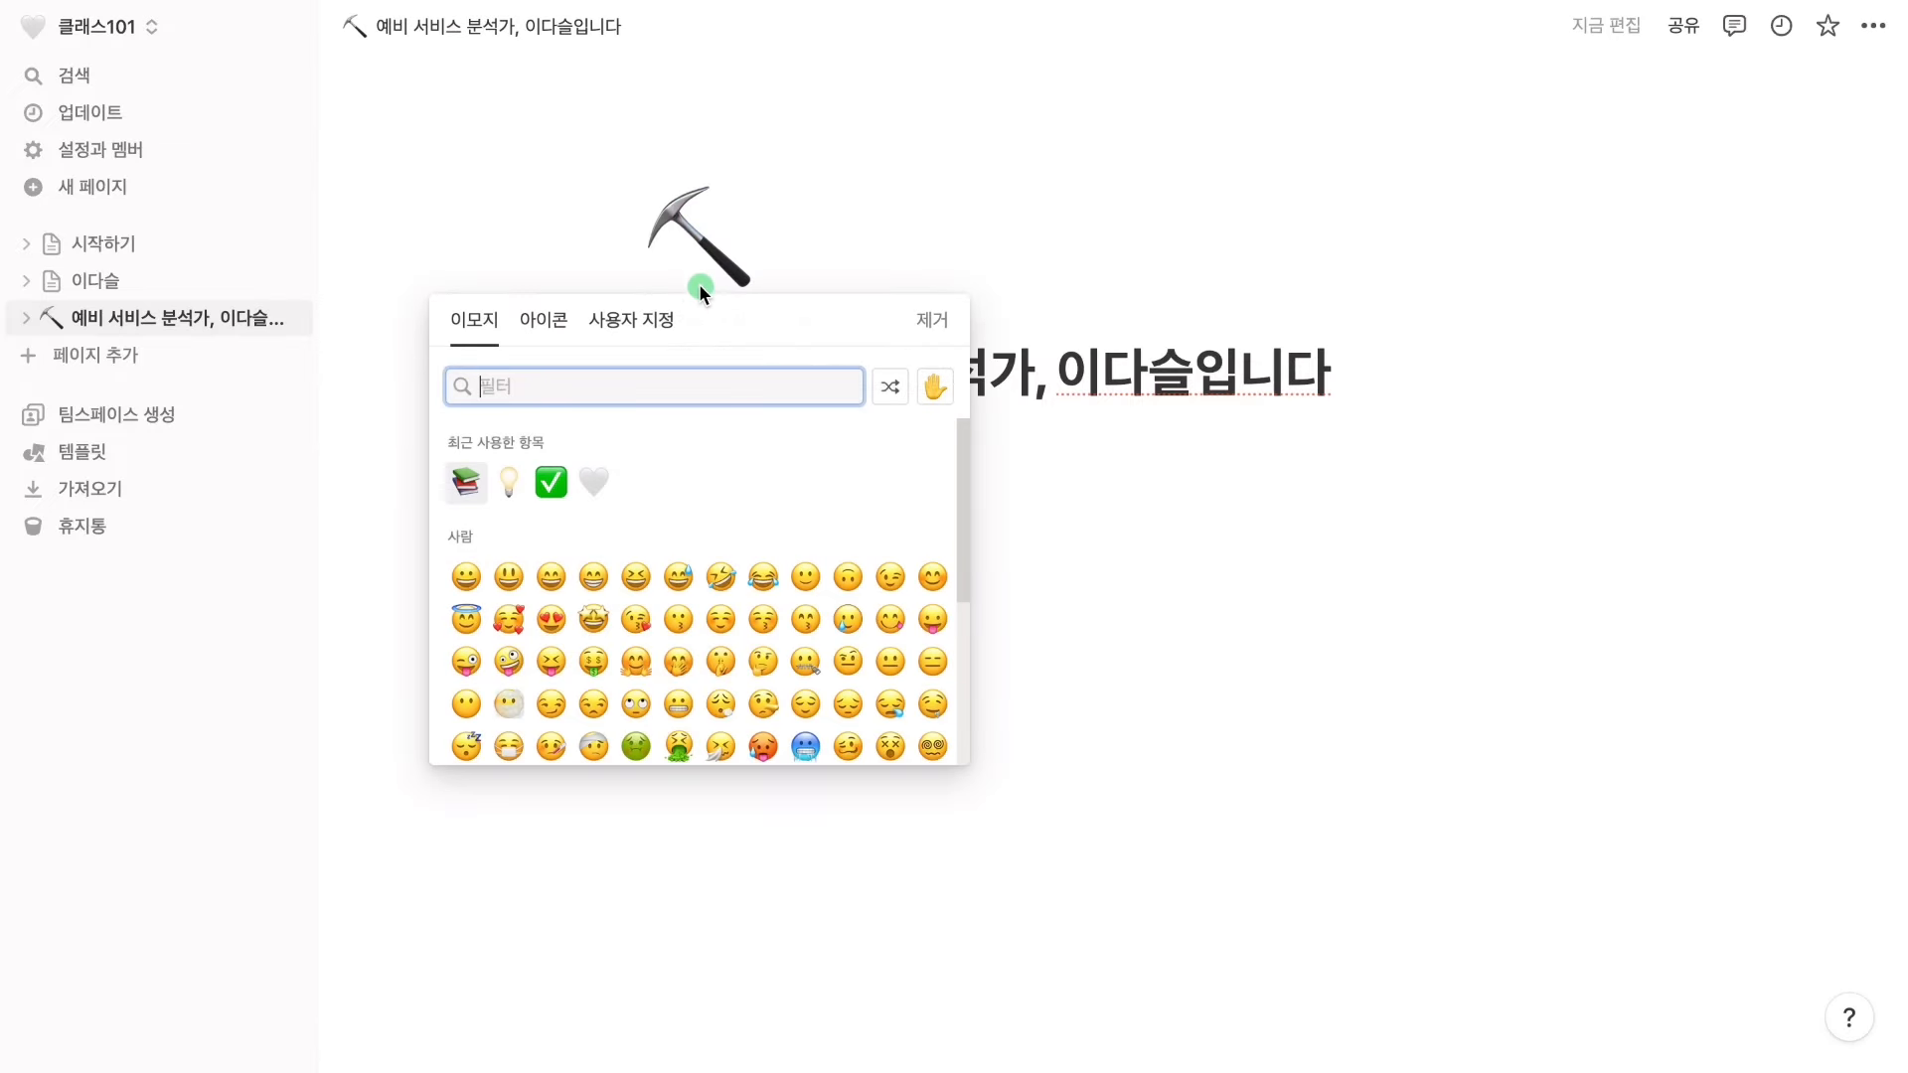
click(675, 322)
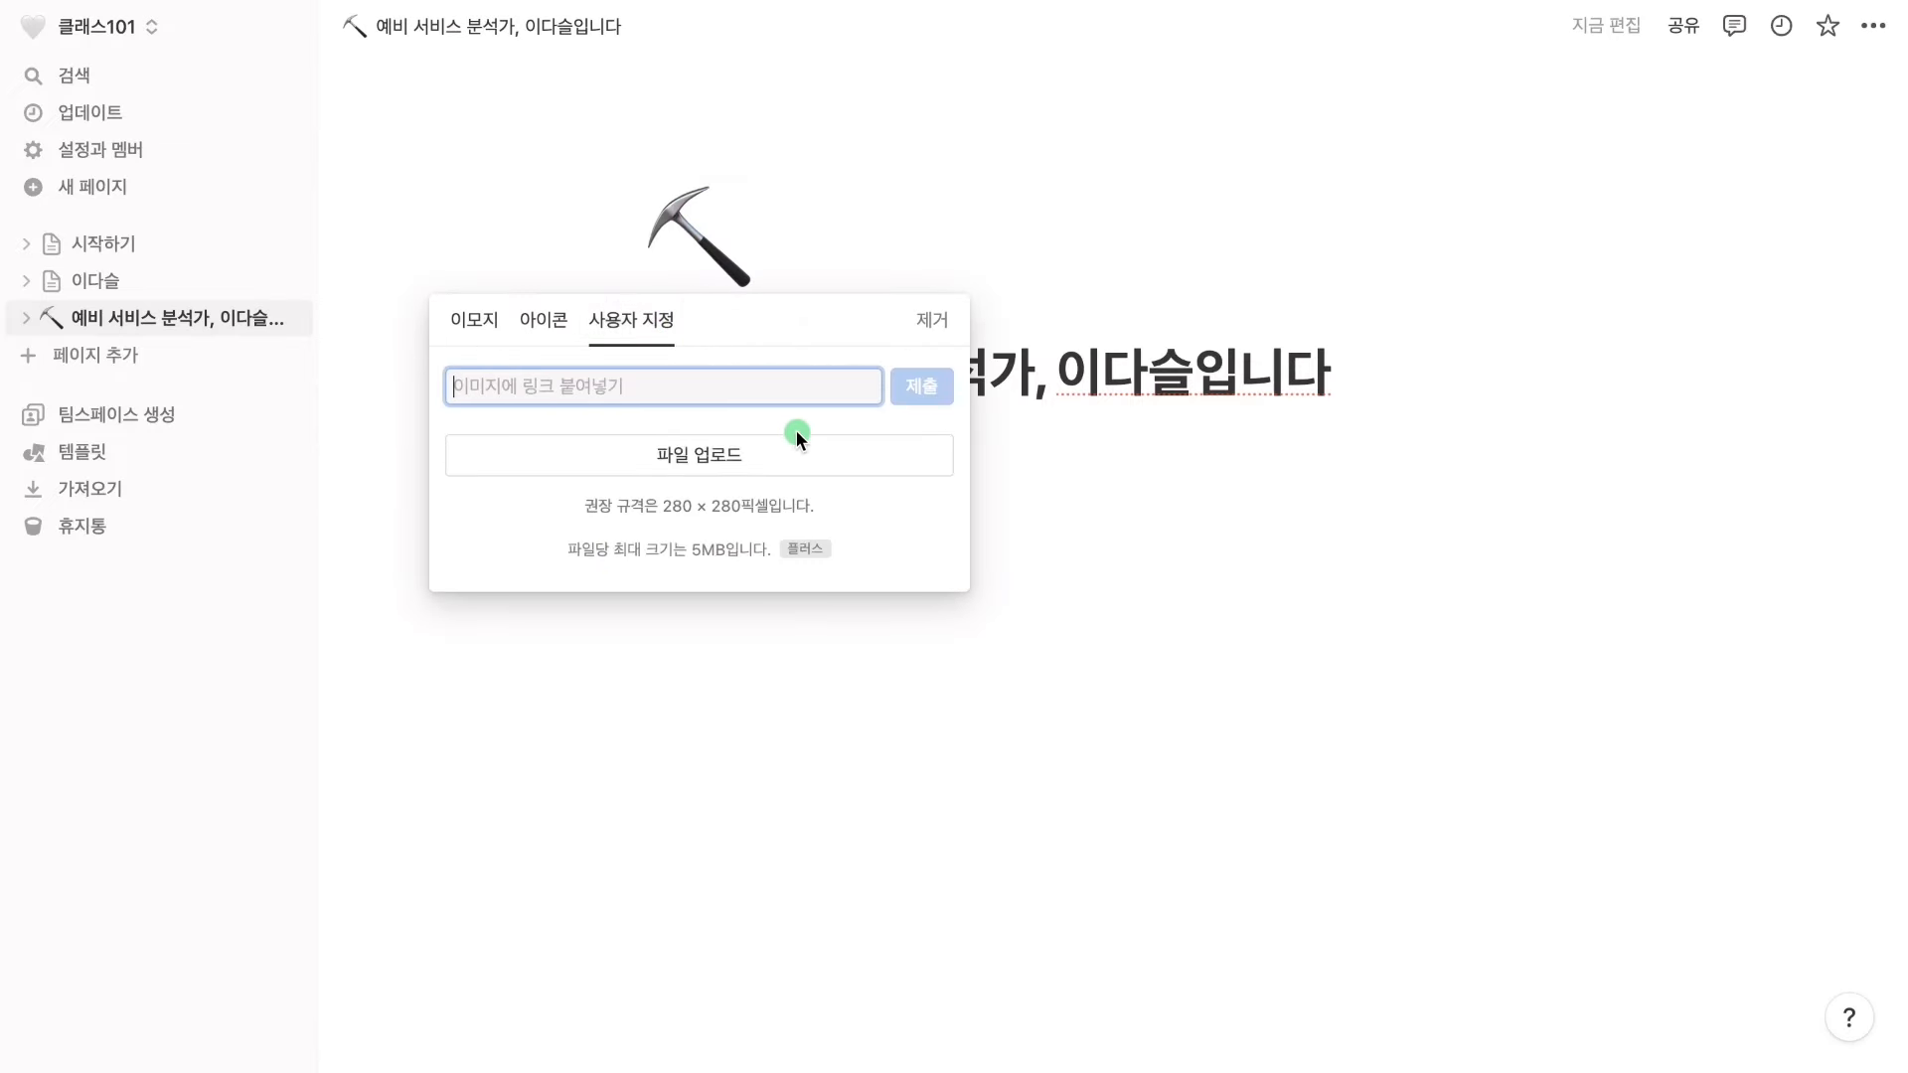
click(840, 460)
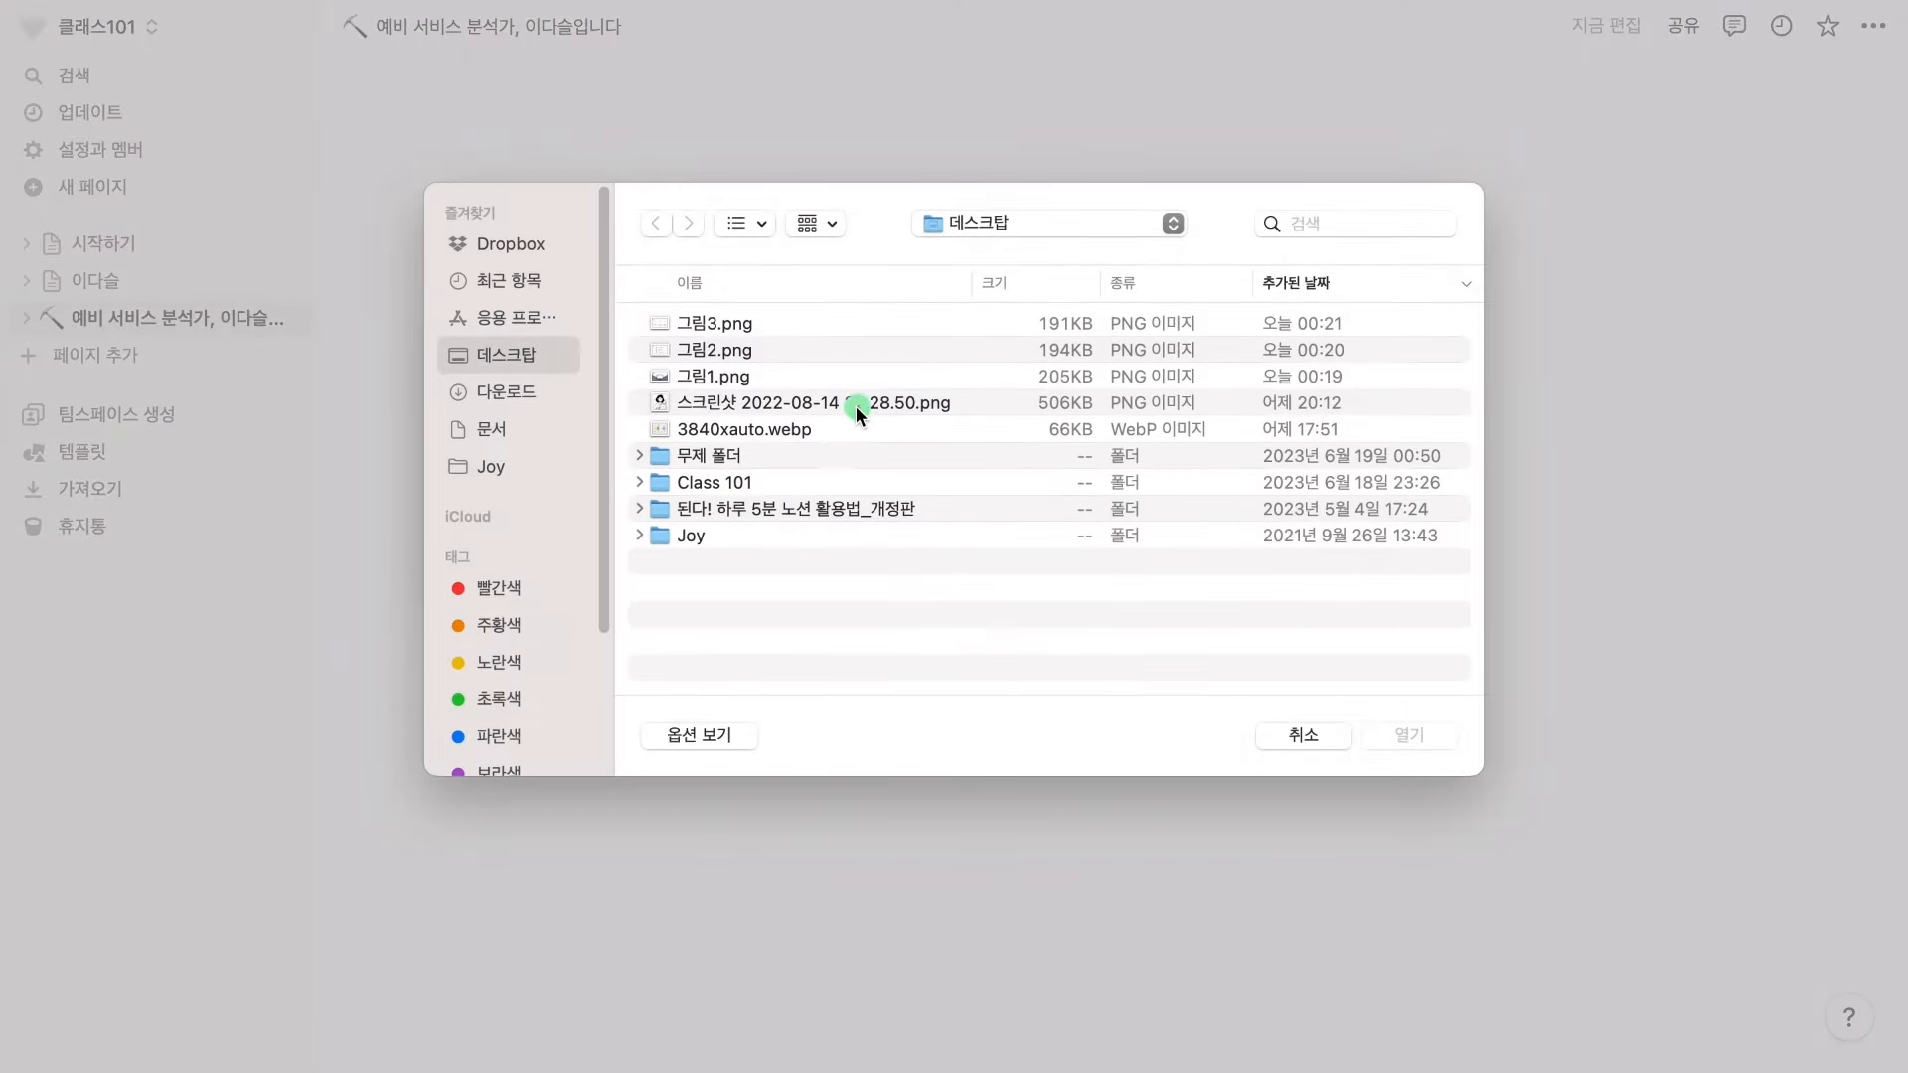
click(872, 406)
click(1399, 745)
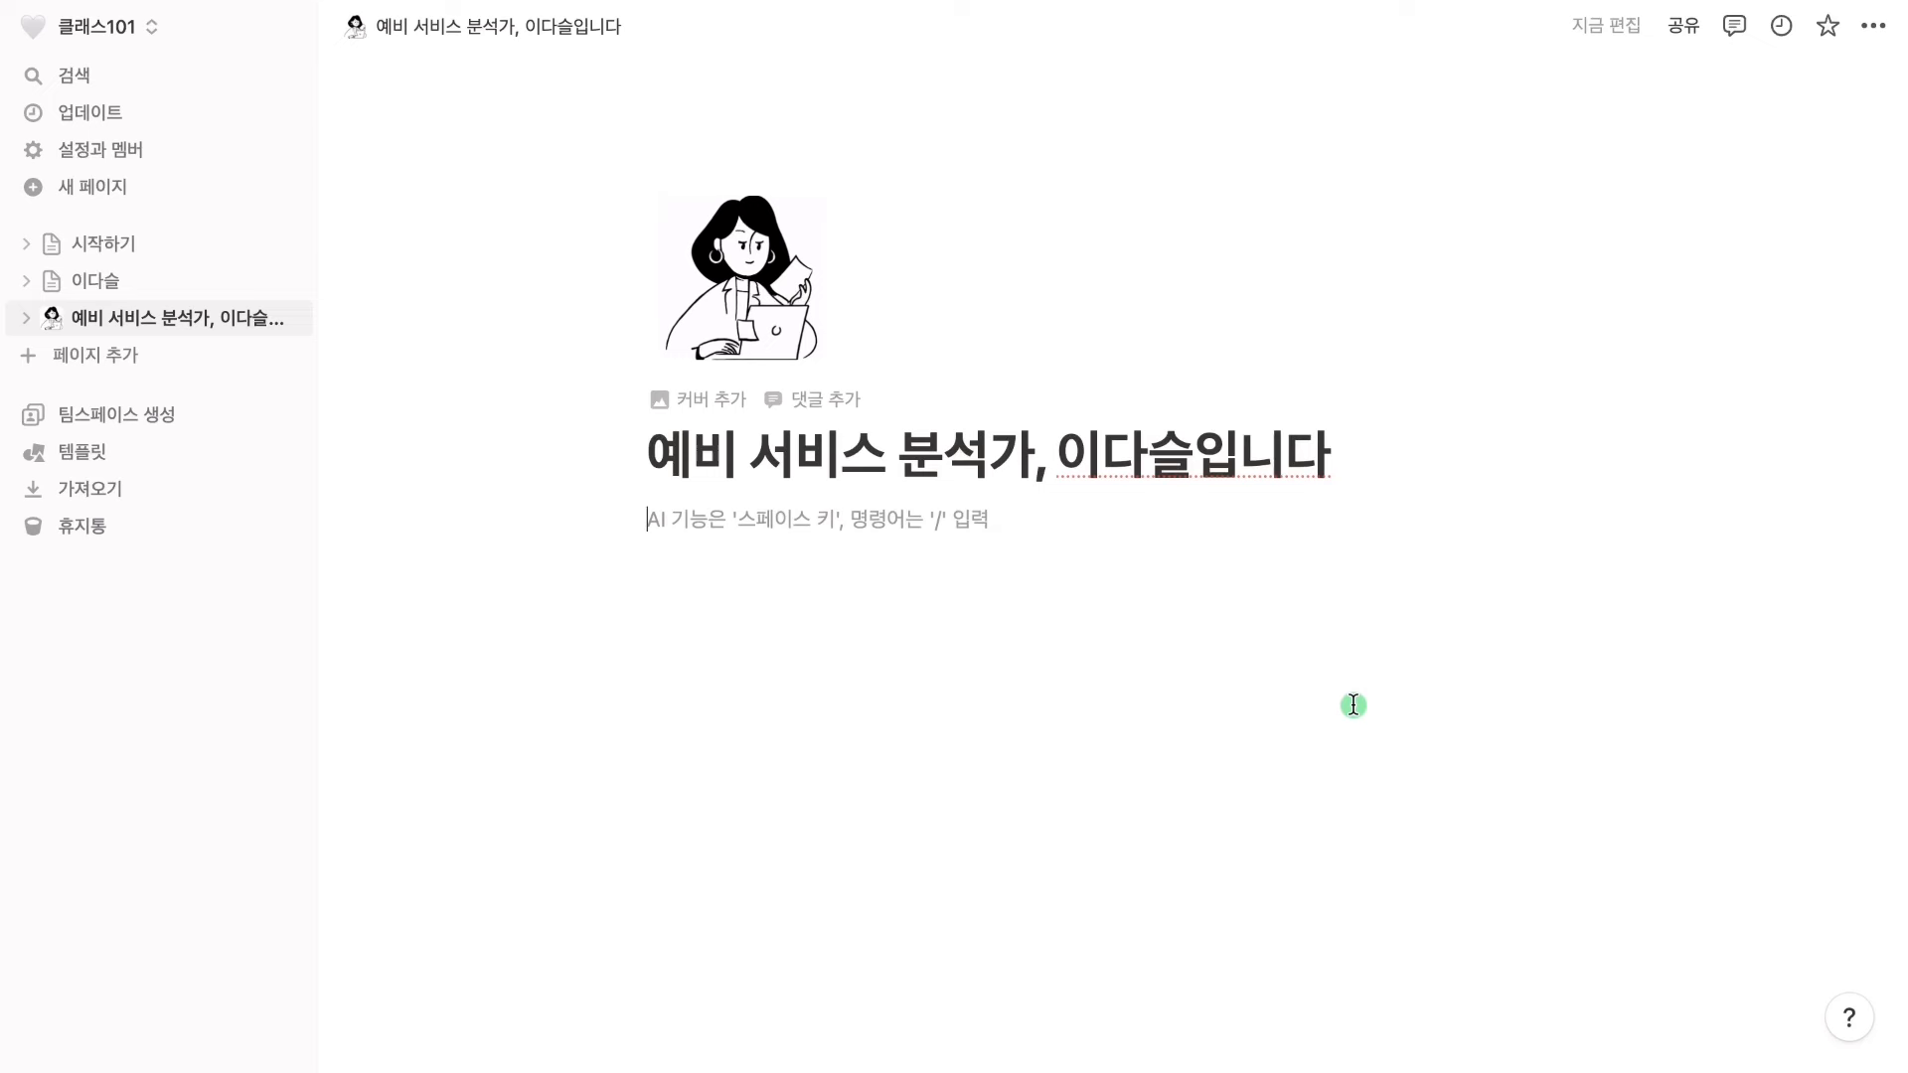
Insert a callout reading '연락처:' with the contact e-mail and '| 블로그', then add an empty line below
text(/)
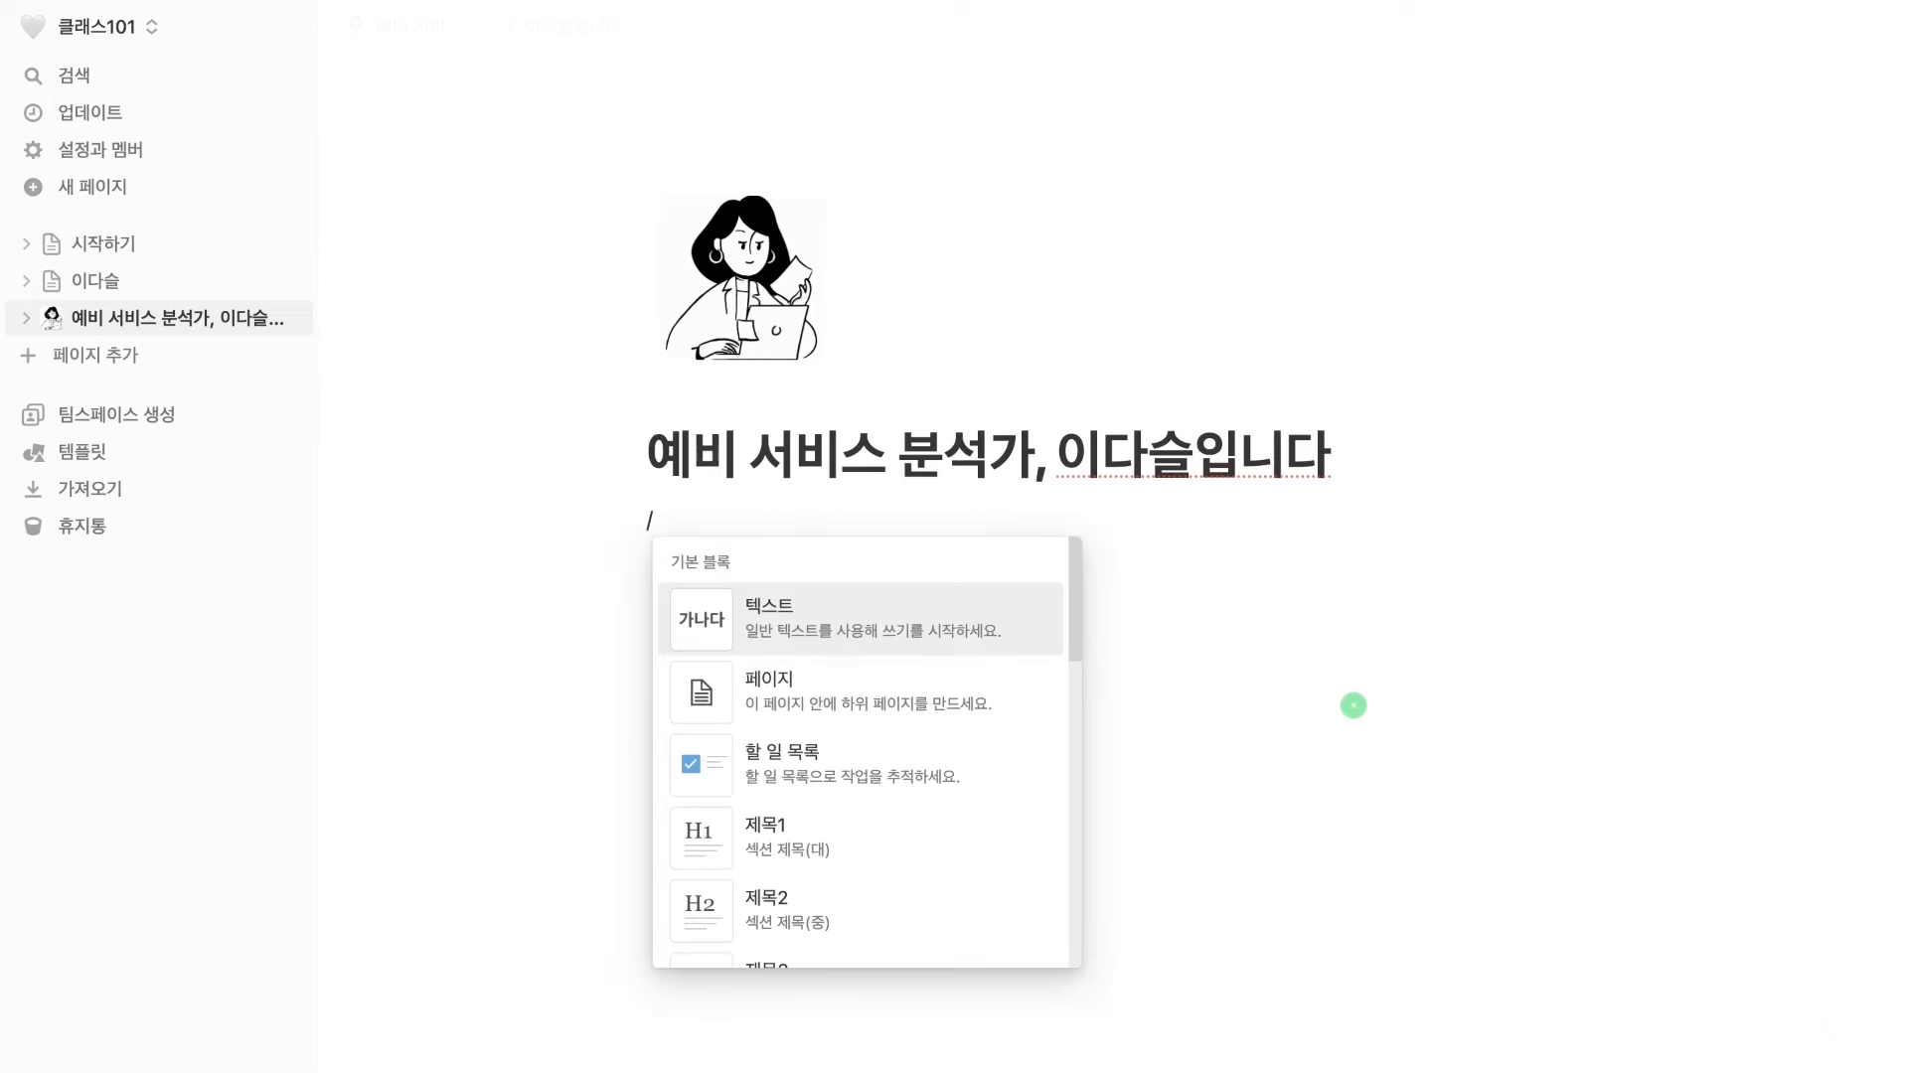
text(콜아웃)
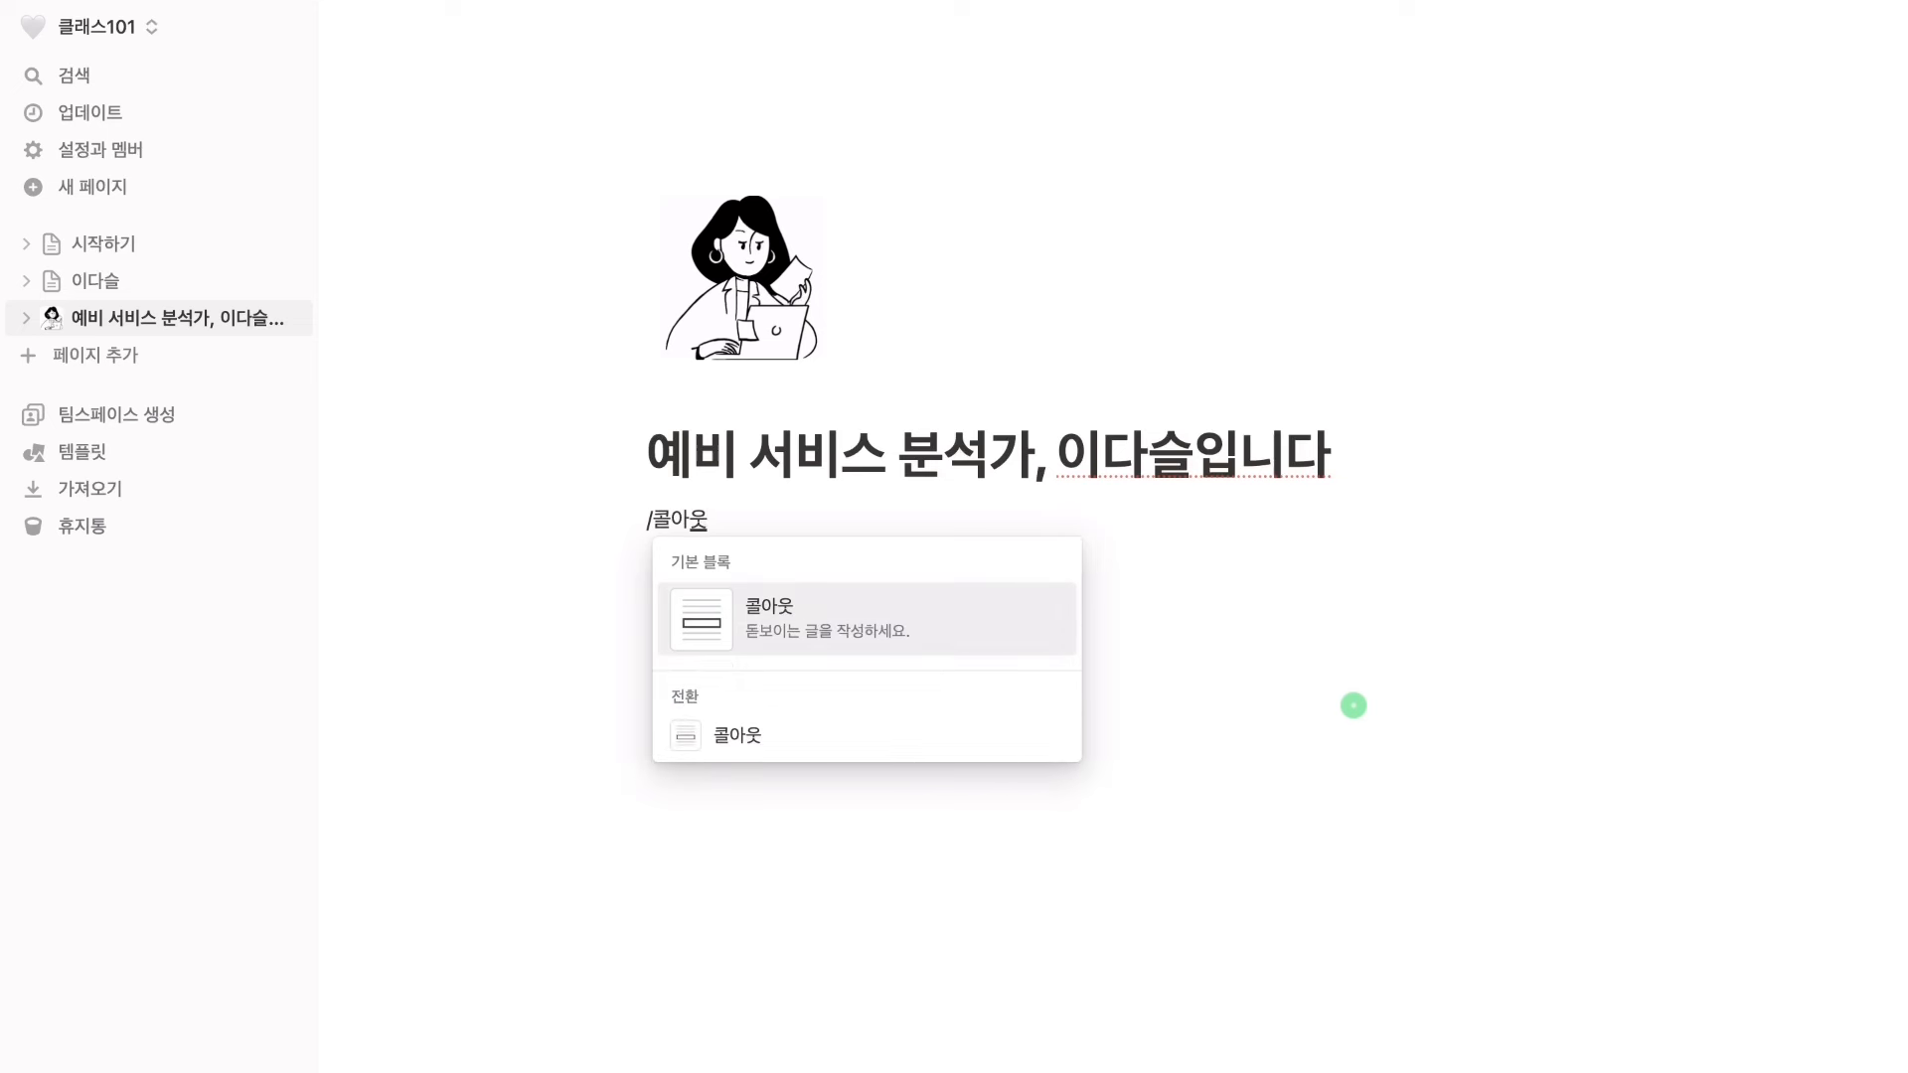
key(Return)
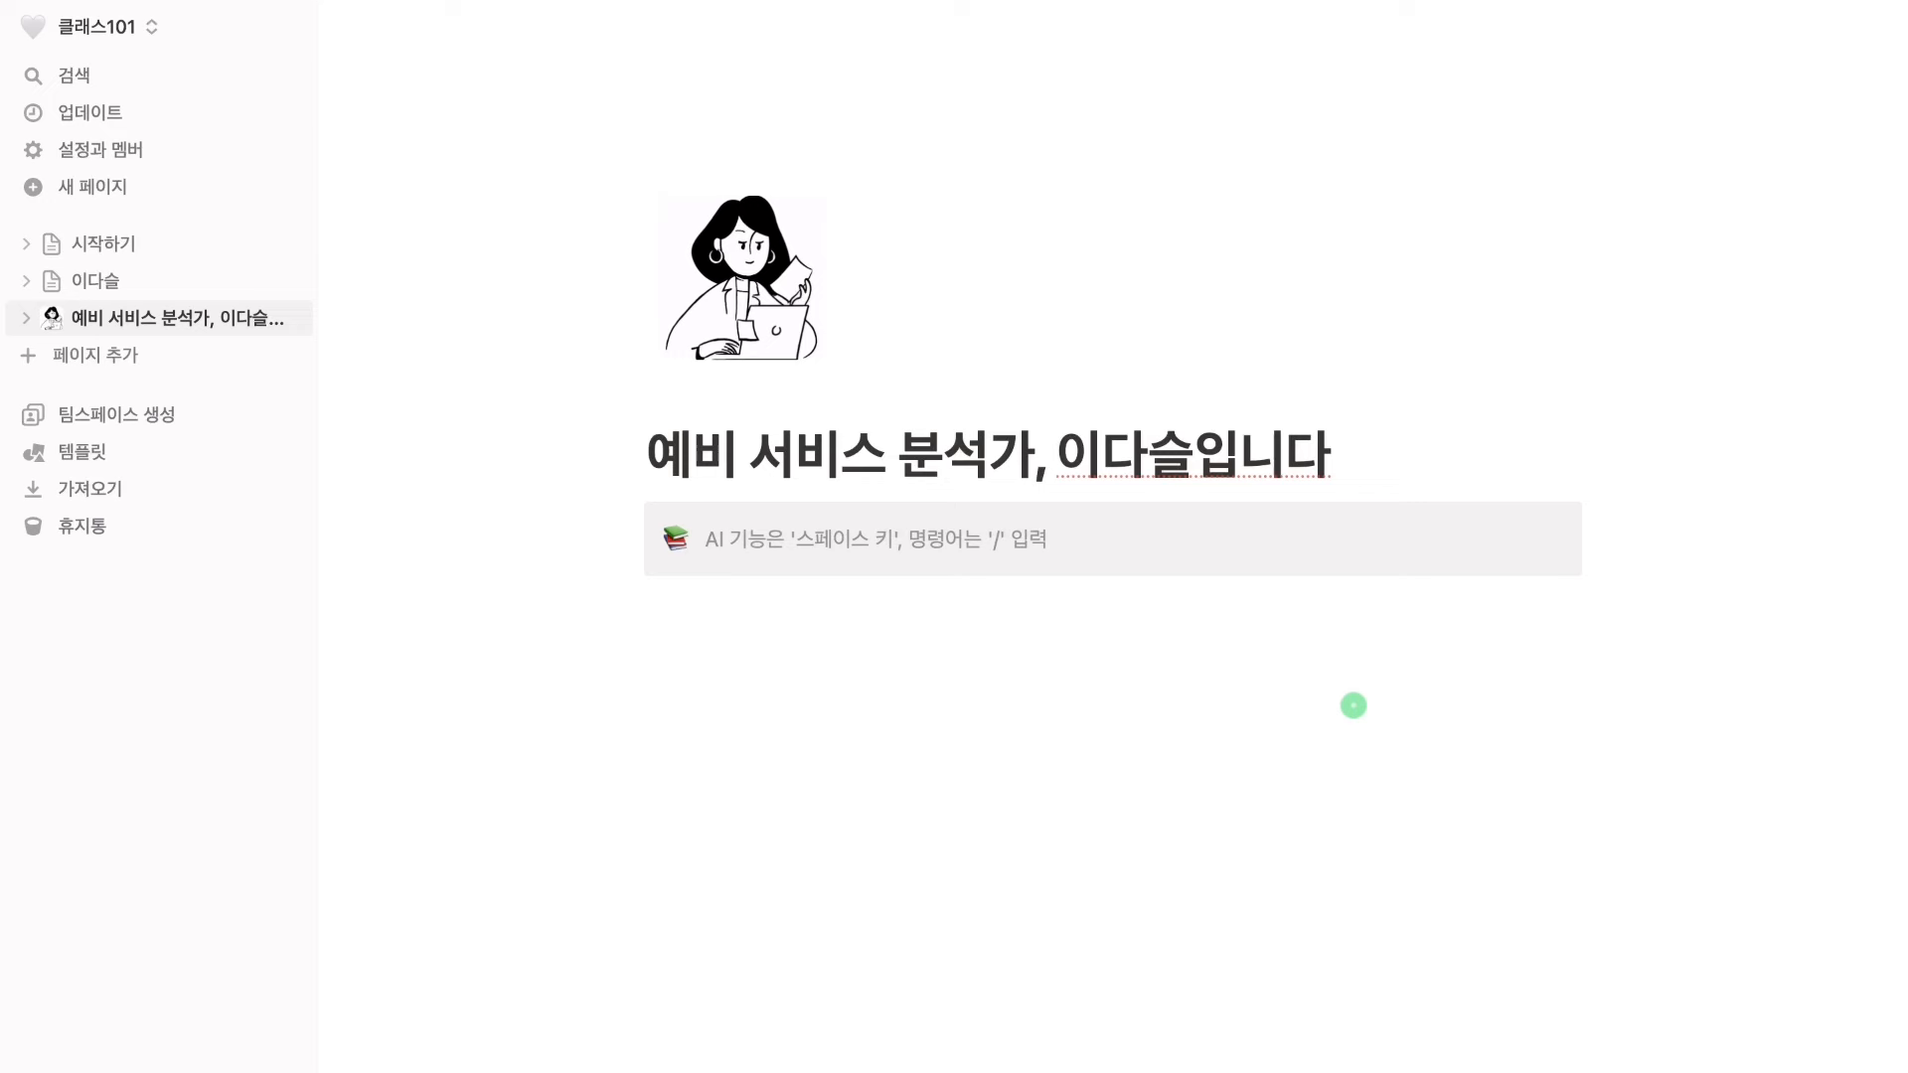
text(연)
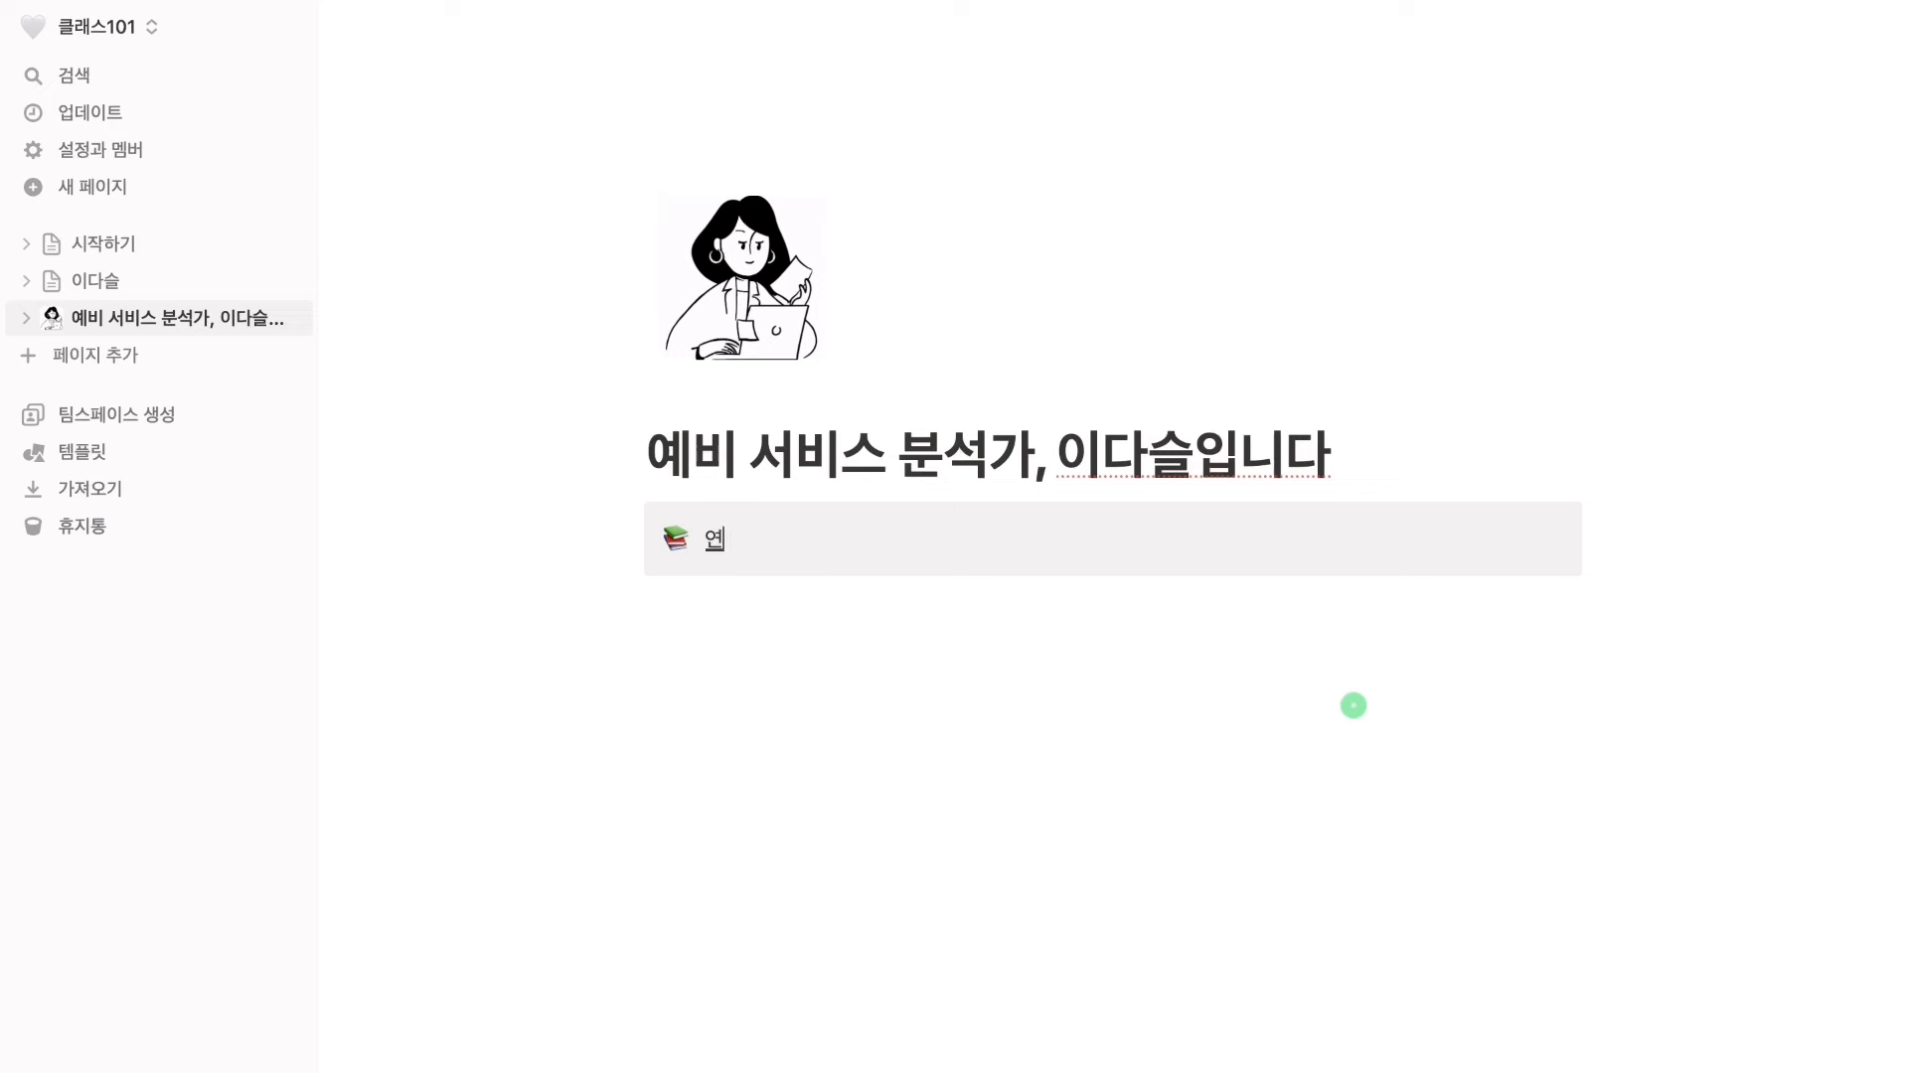
text(락처: test@1.com | 블로그)
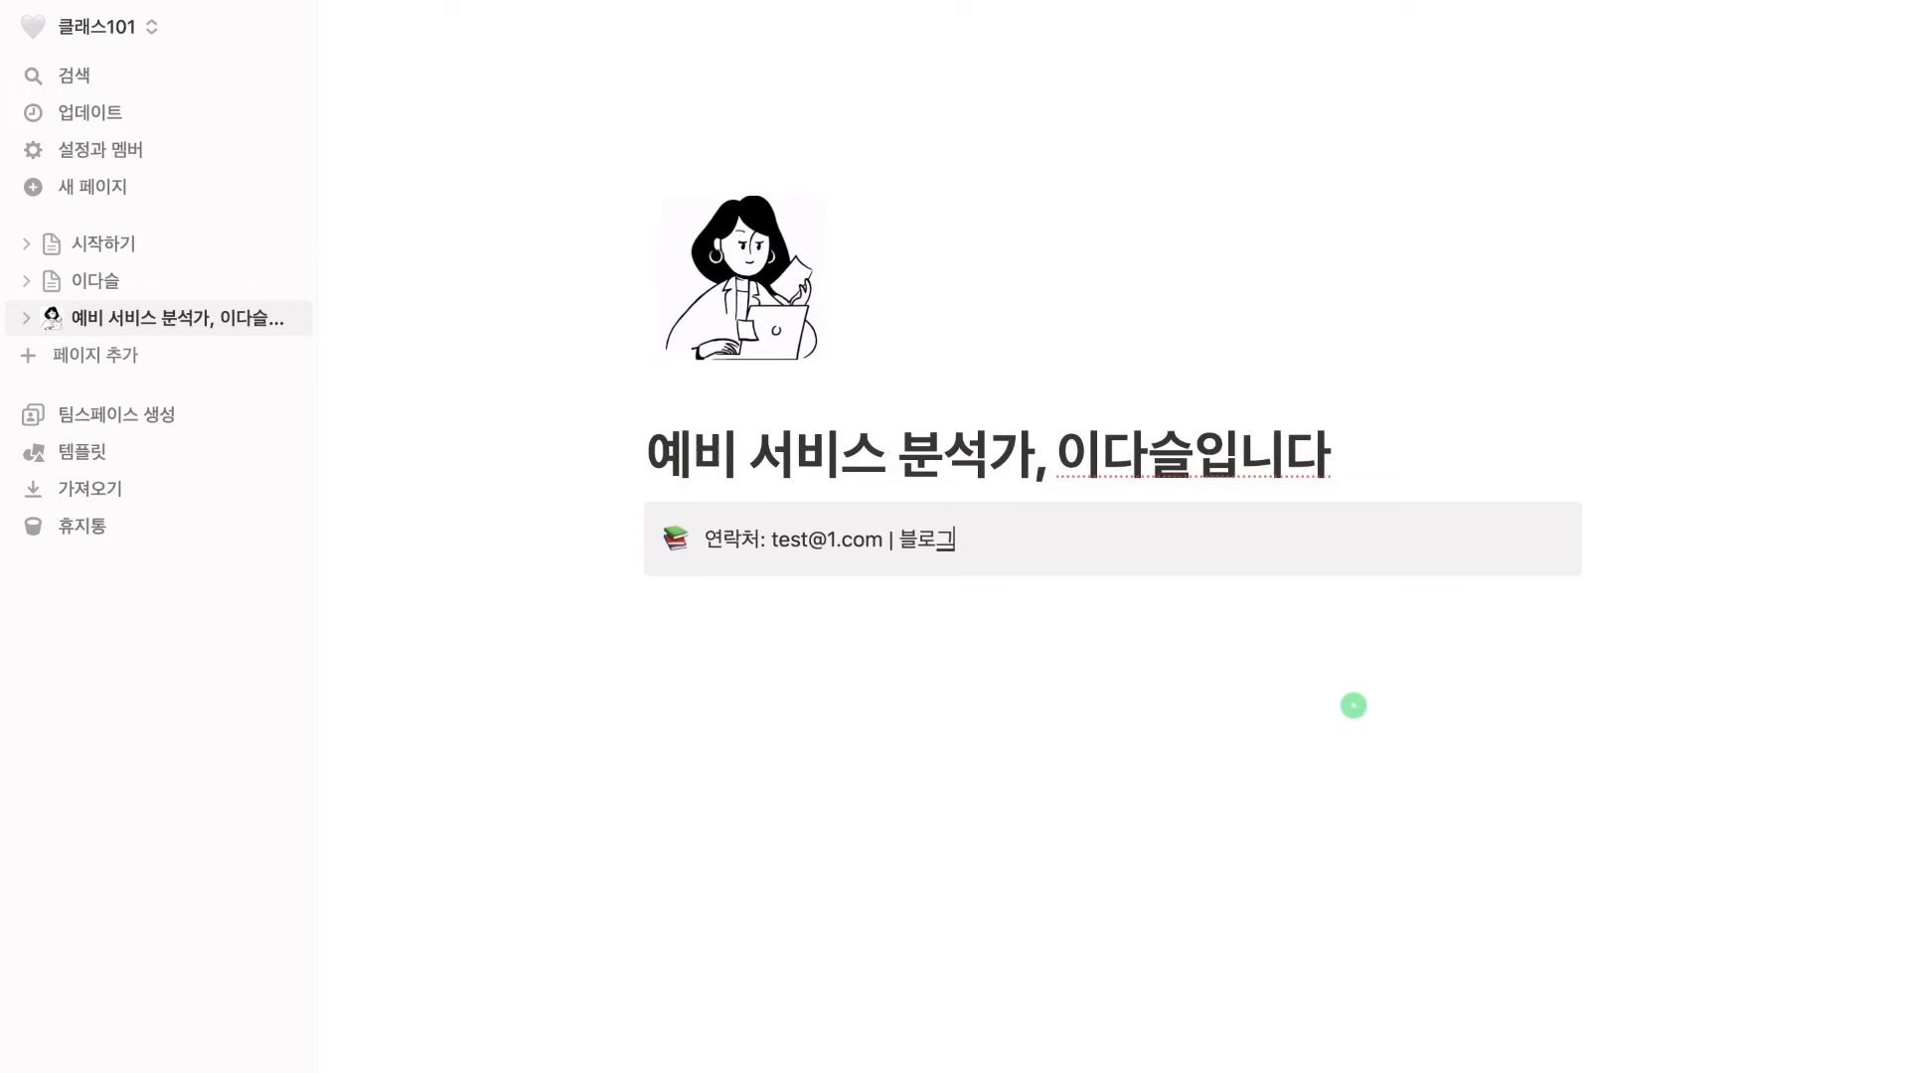
key(Escape)
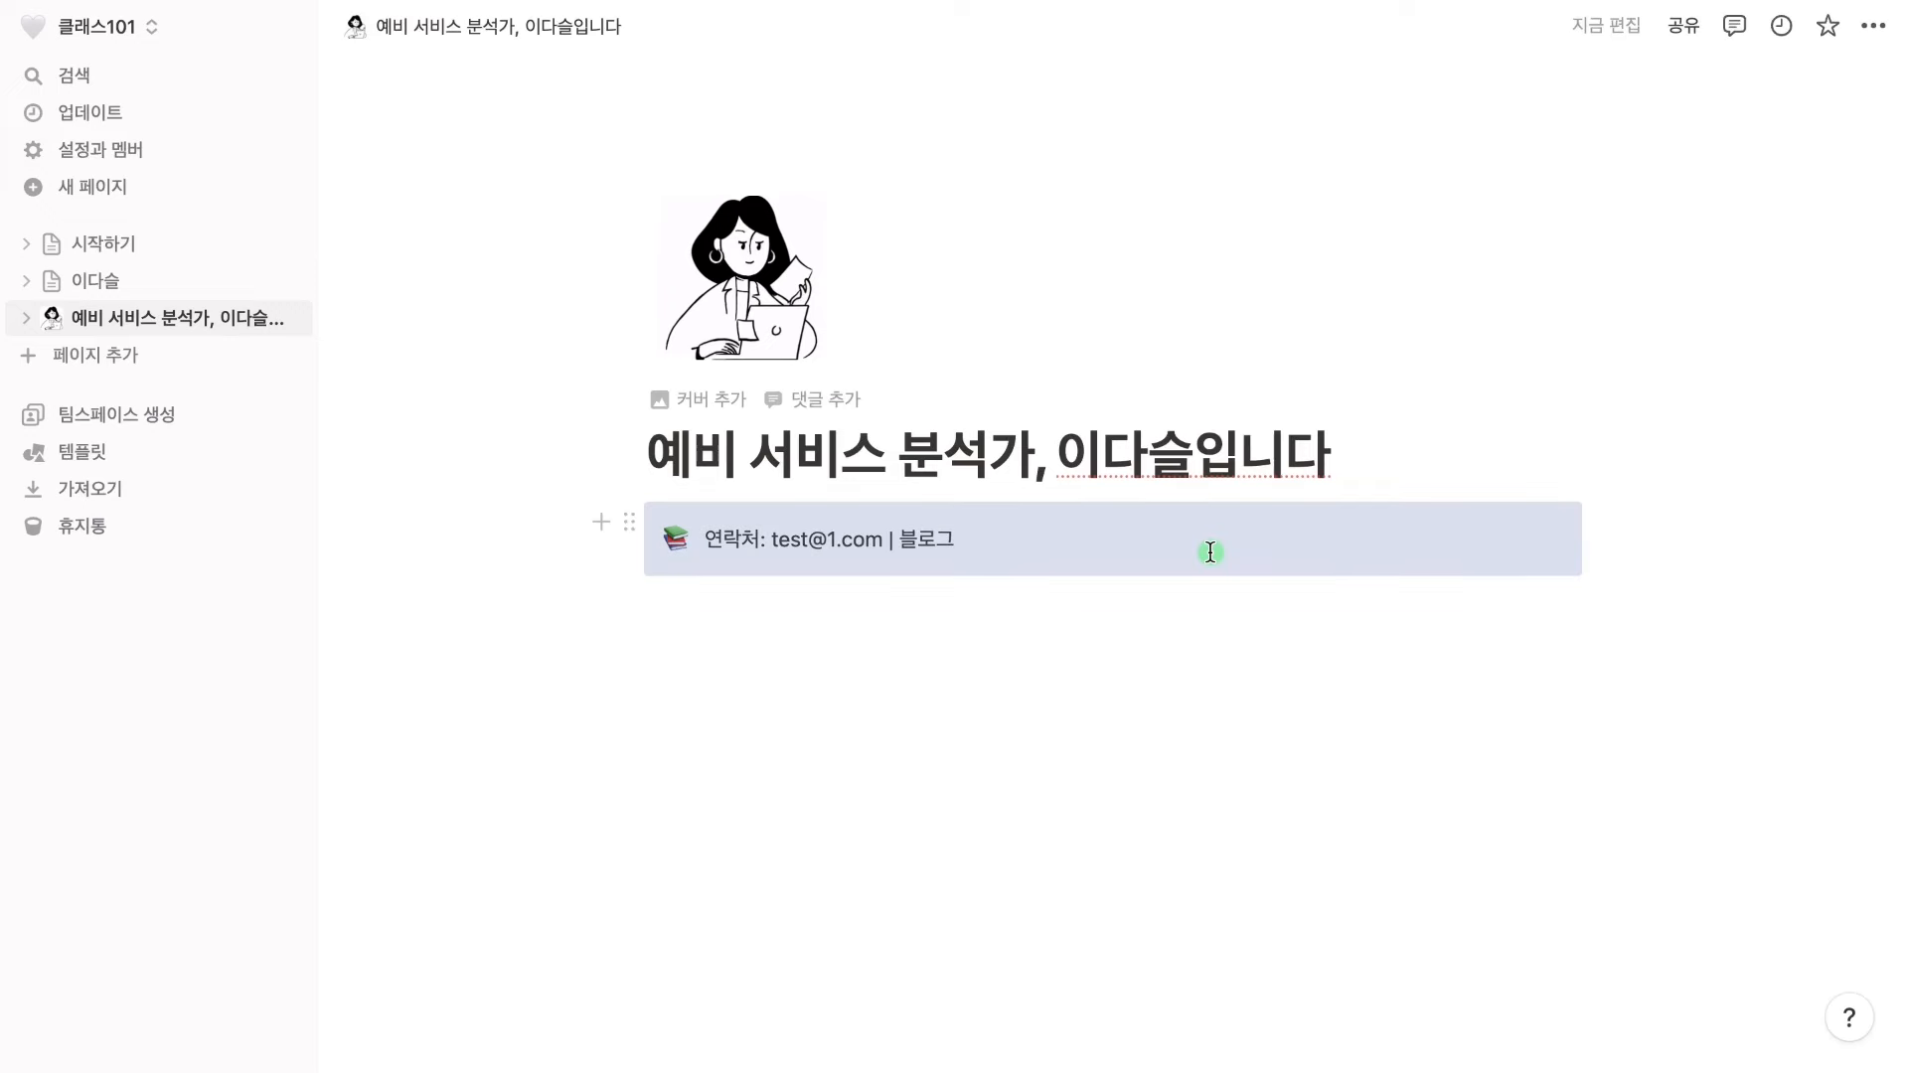
click(1091, 635)
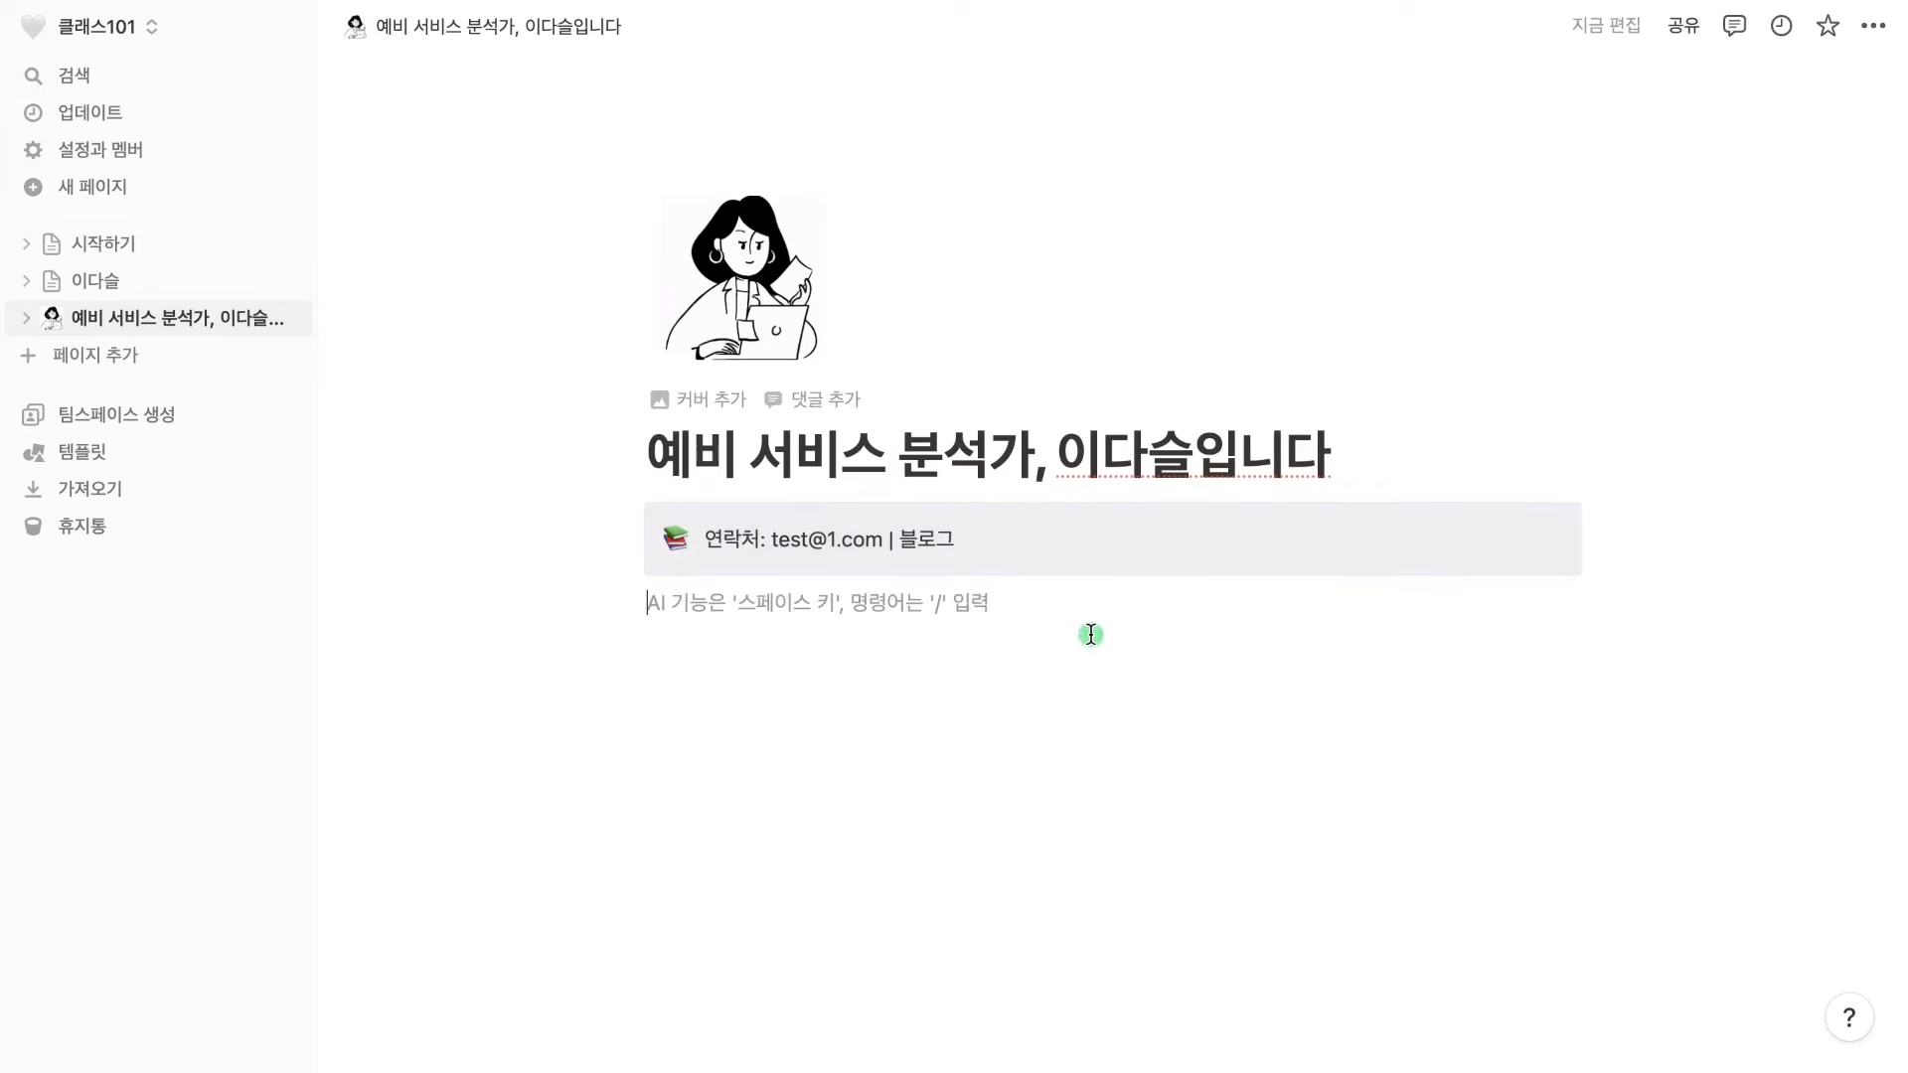
Link the callout's contact e-mail with its mailto address, leaving 블로그 as plain text
drag(771, 538, 885, 541)
click(993, 487)
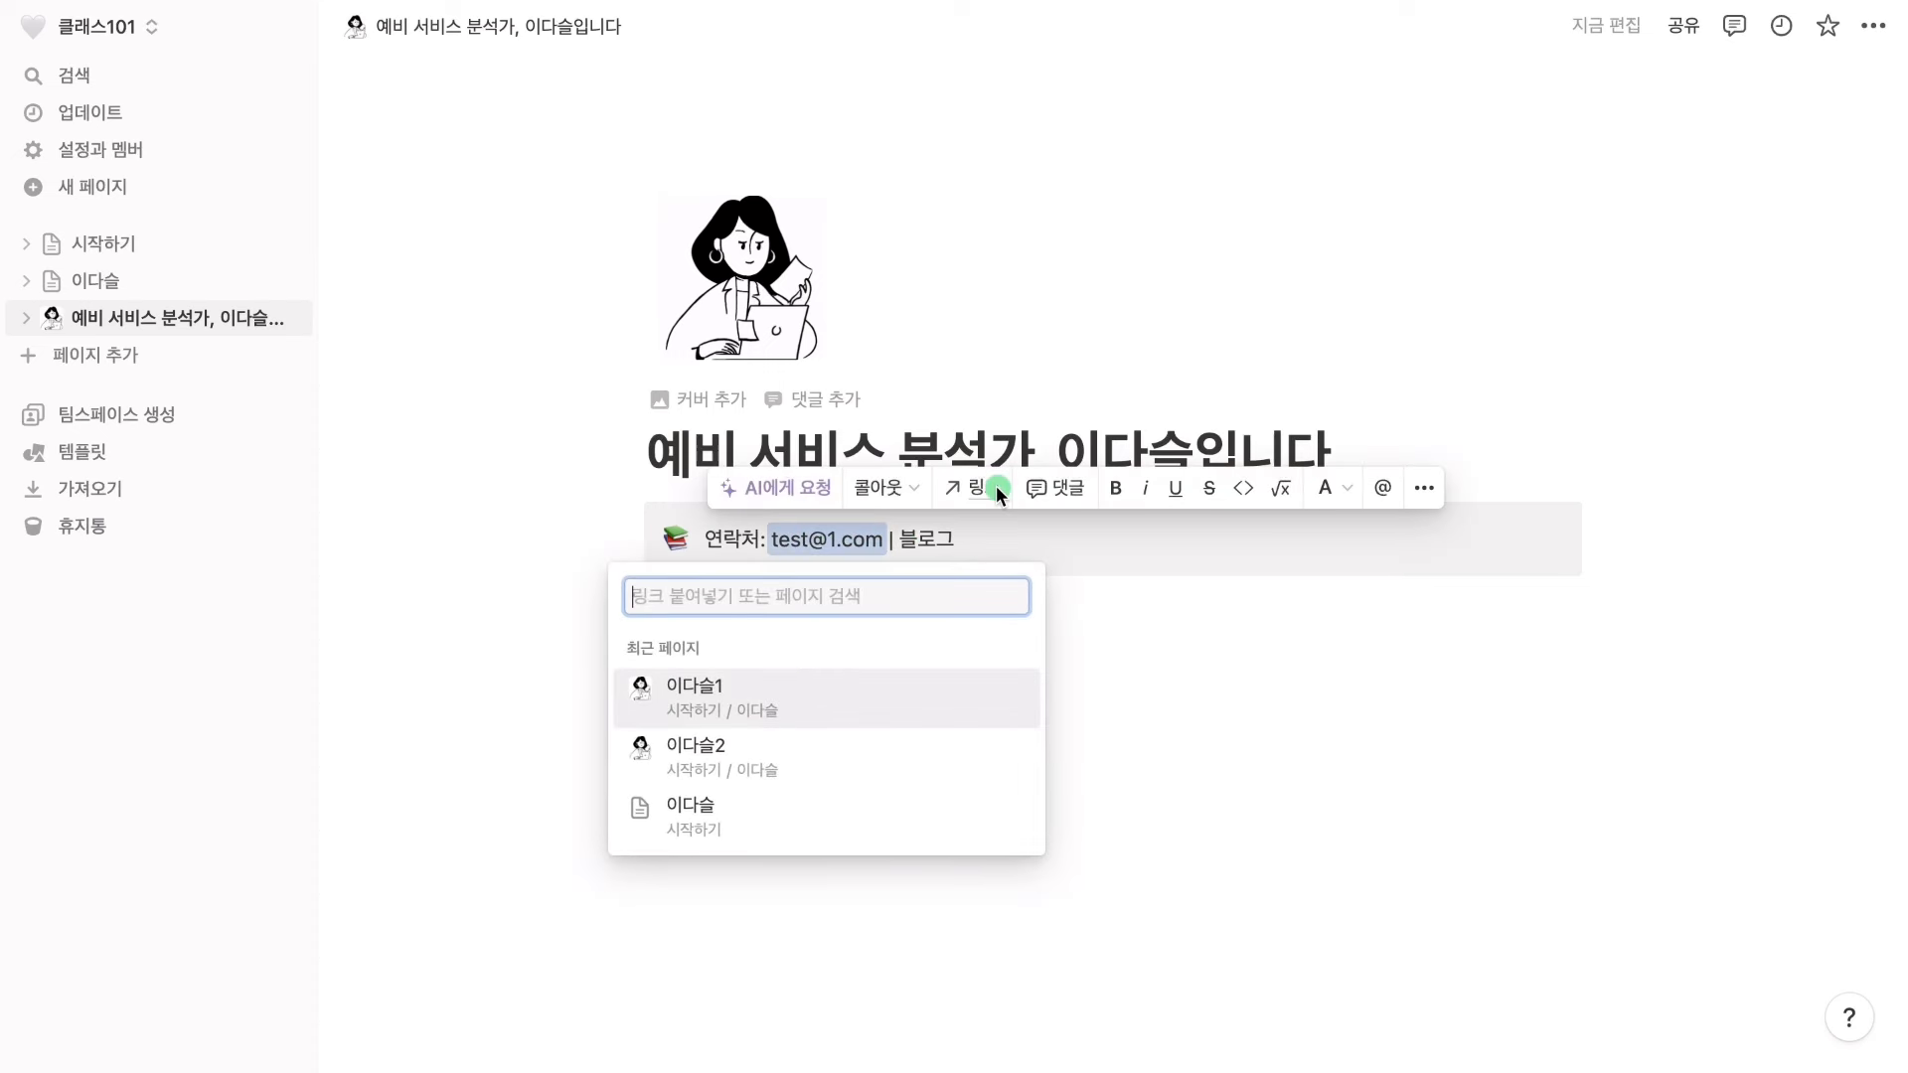
text(mailto:)
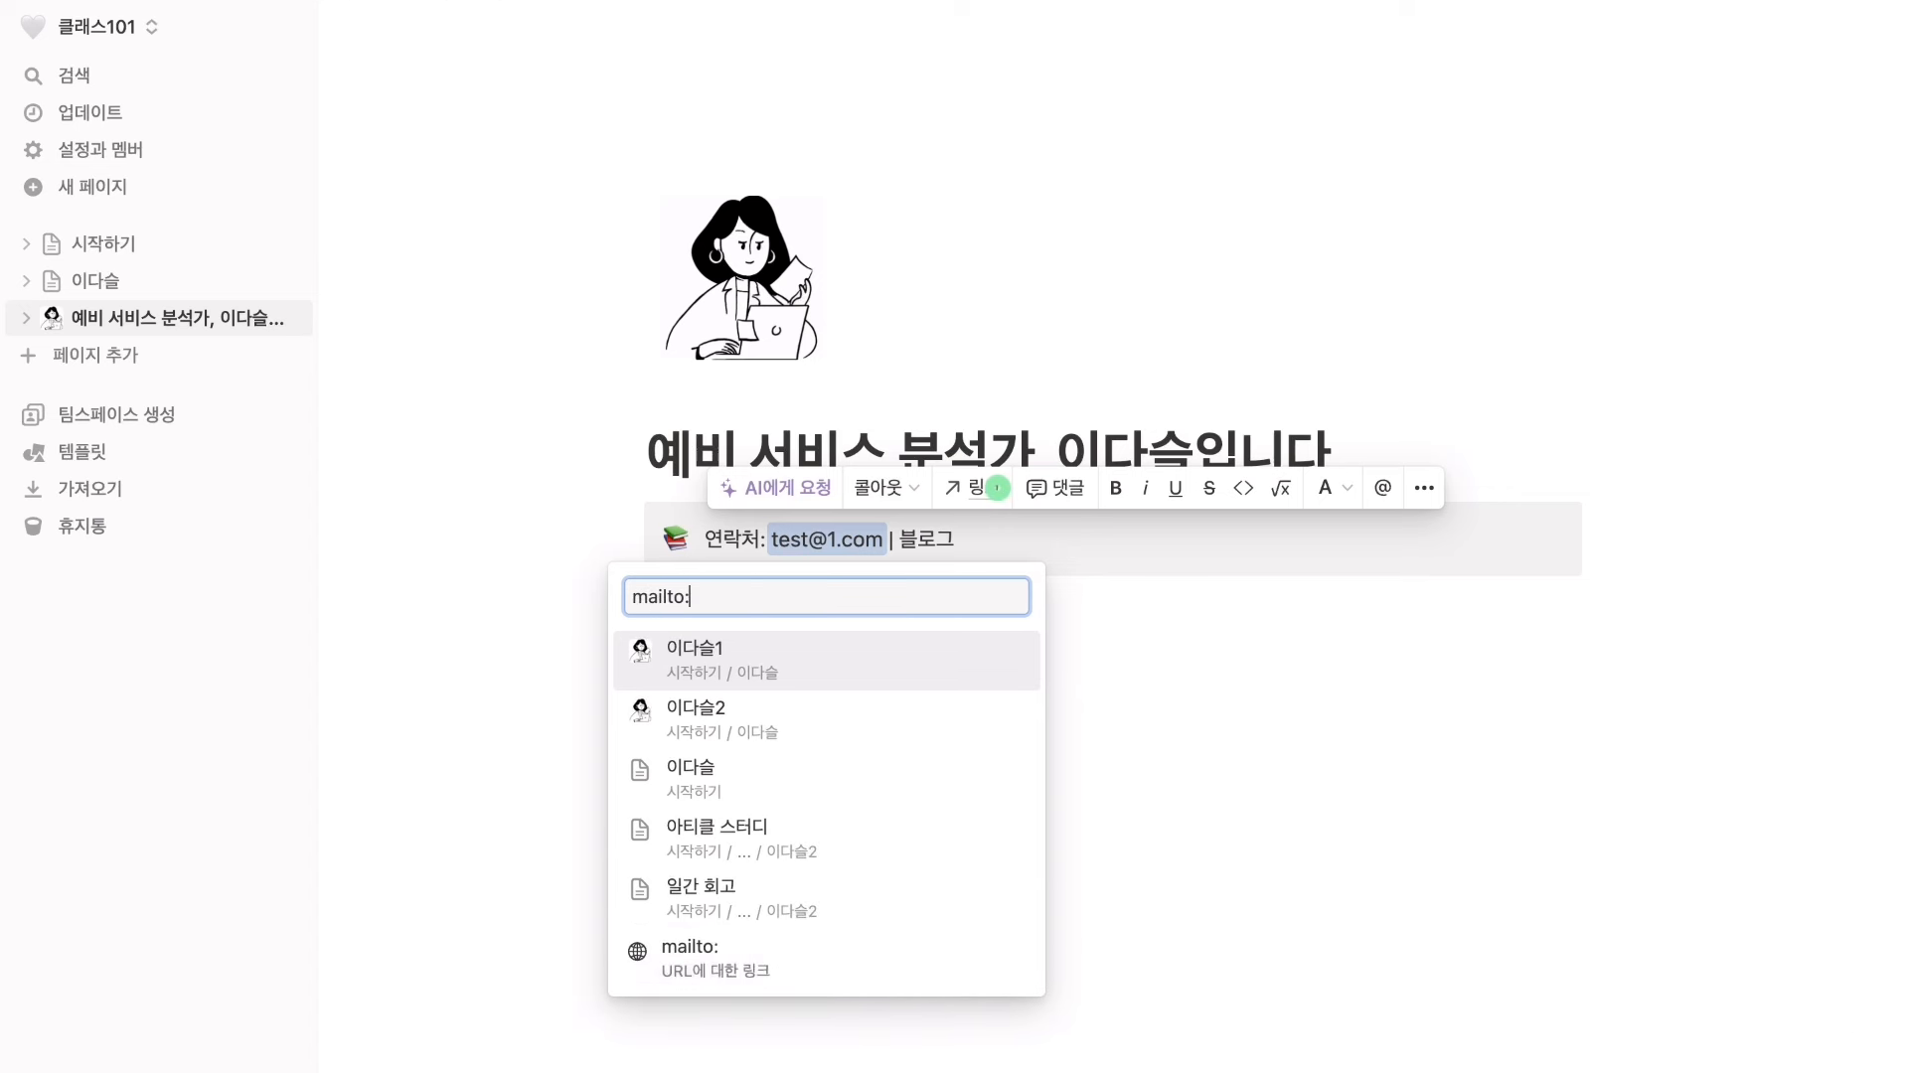
text(test)
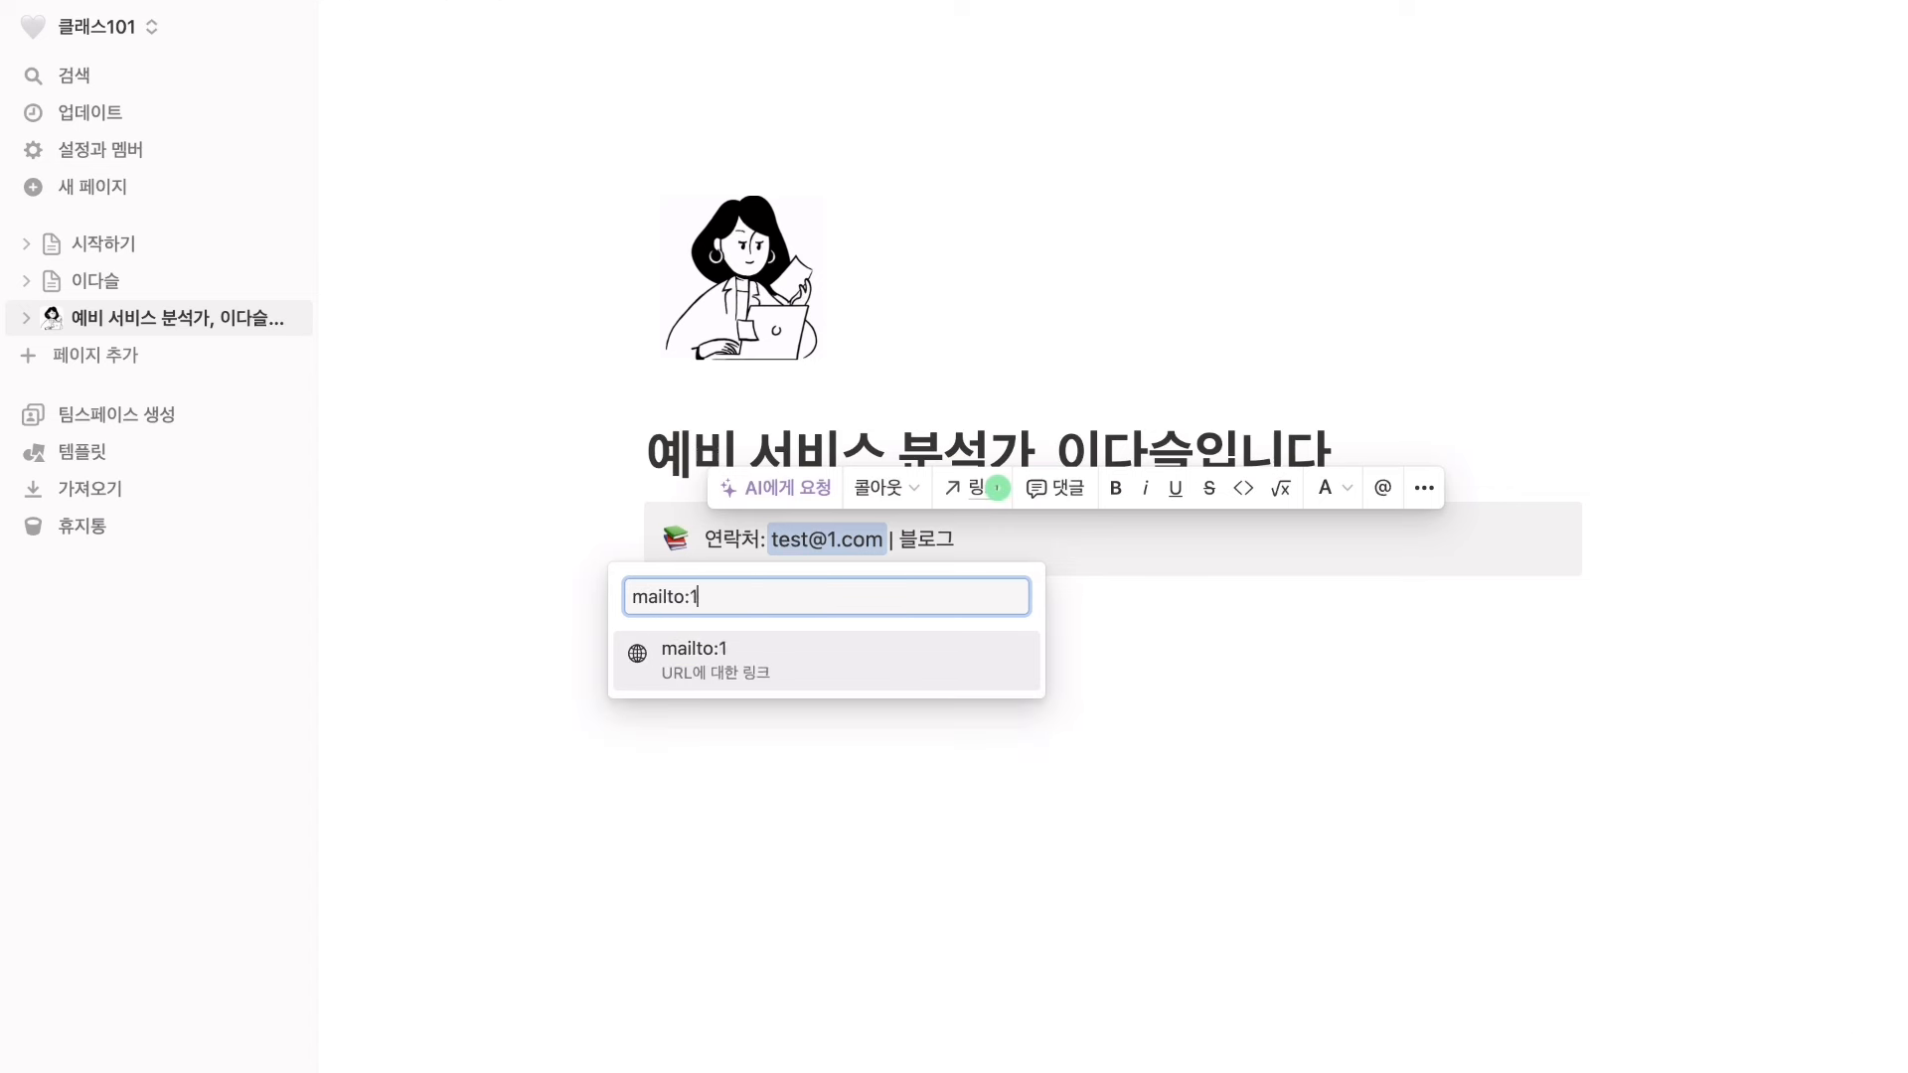
text(@1.com)
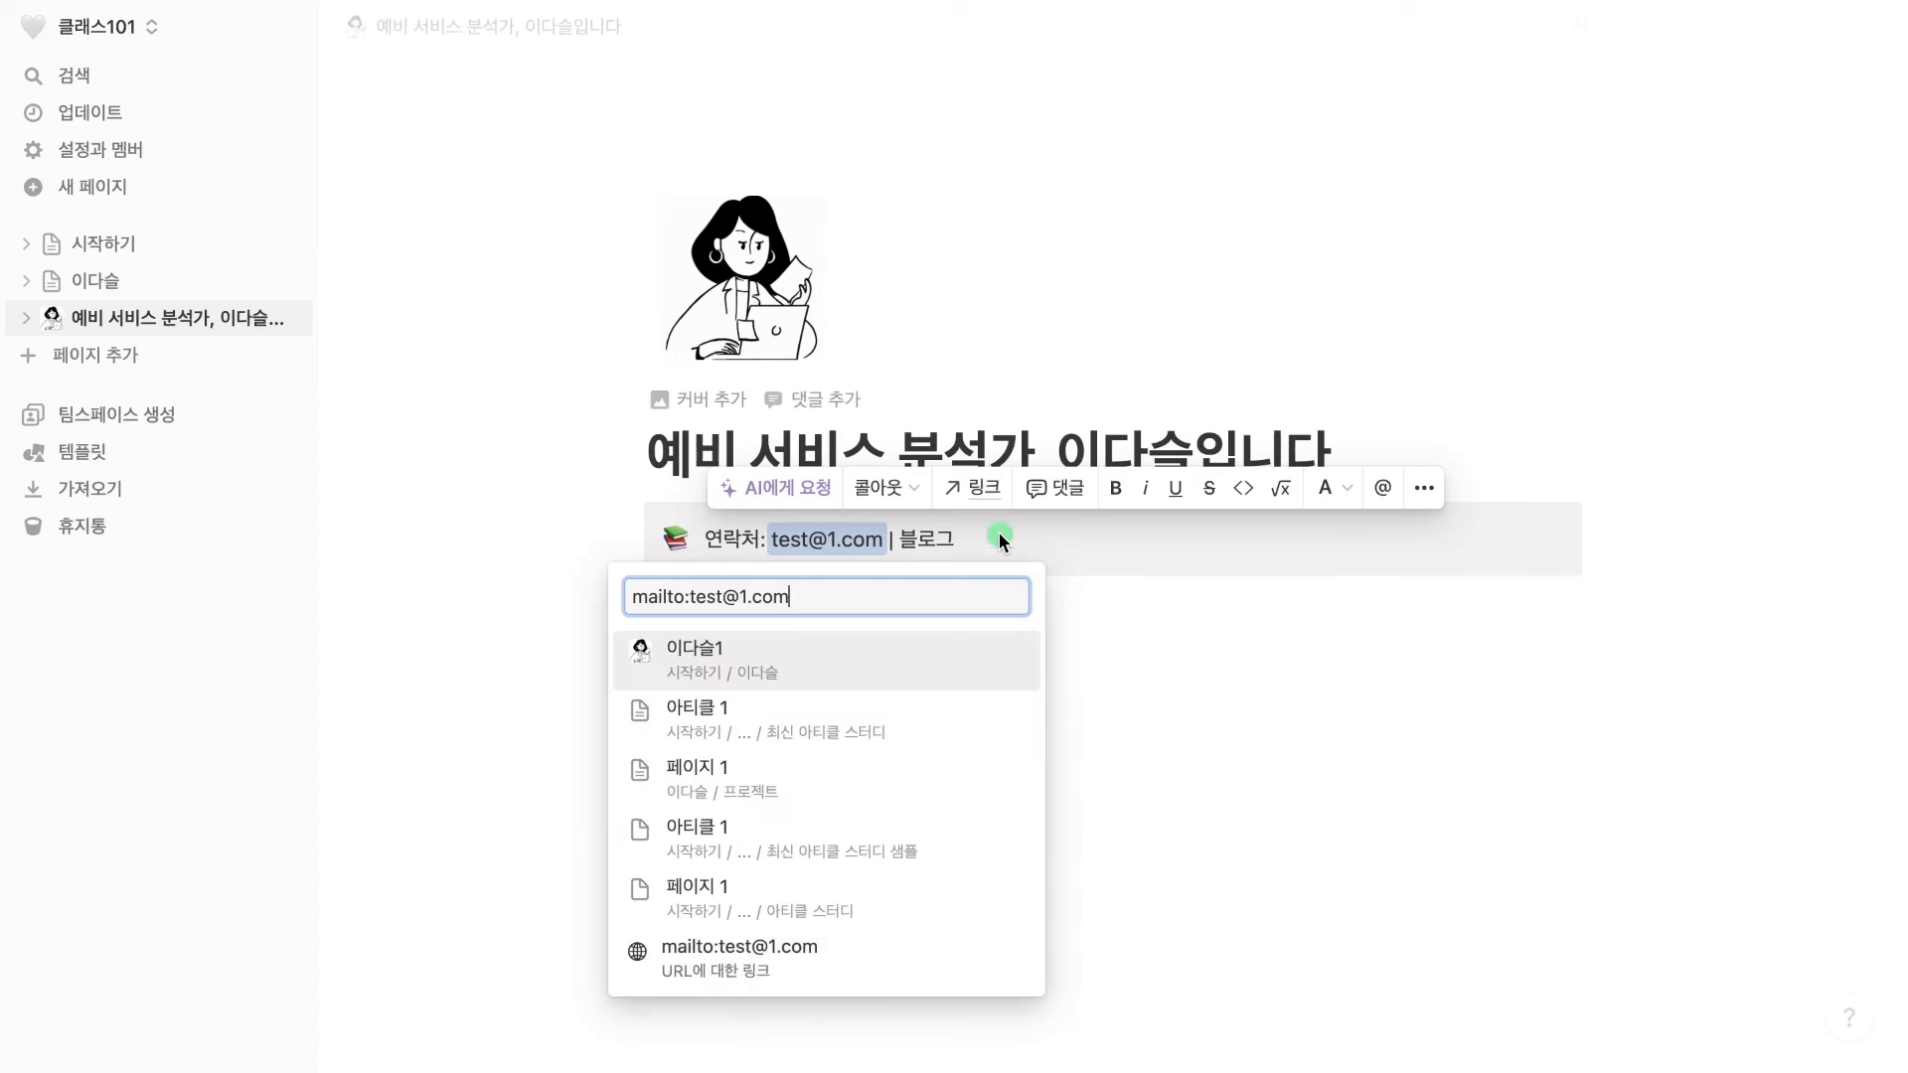
click(908, 959)
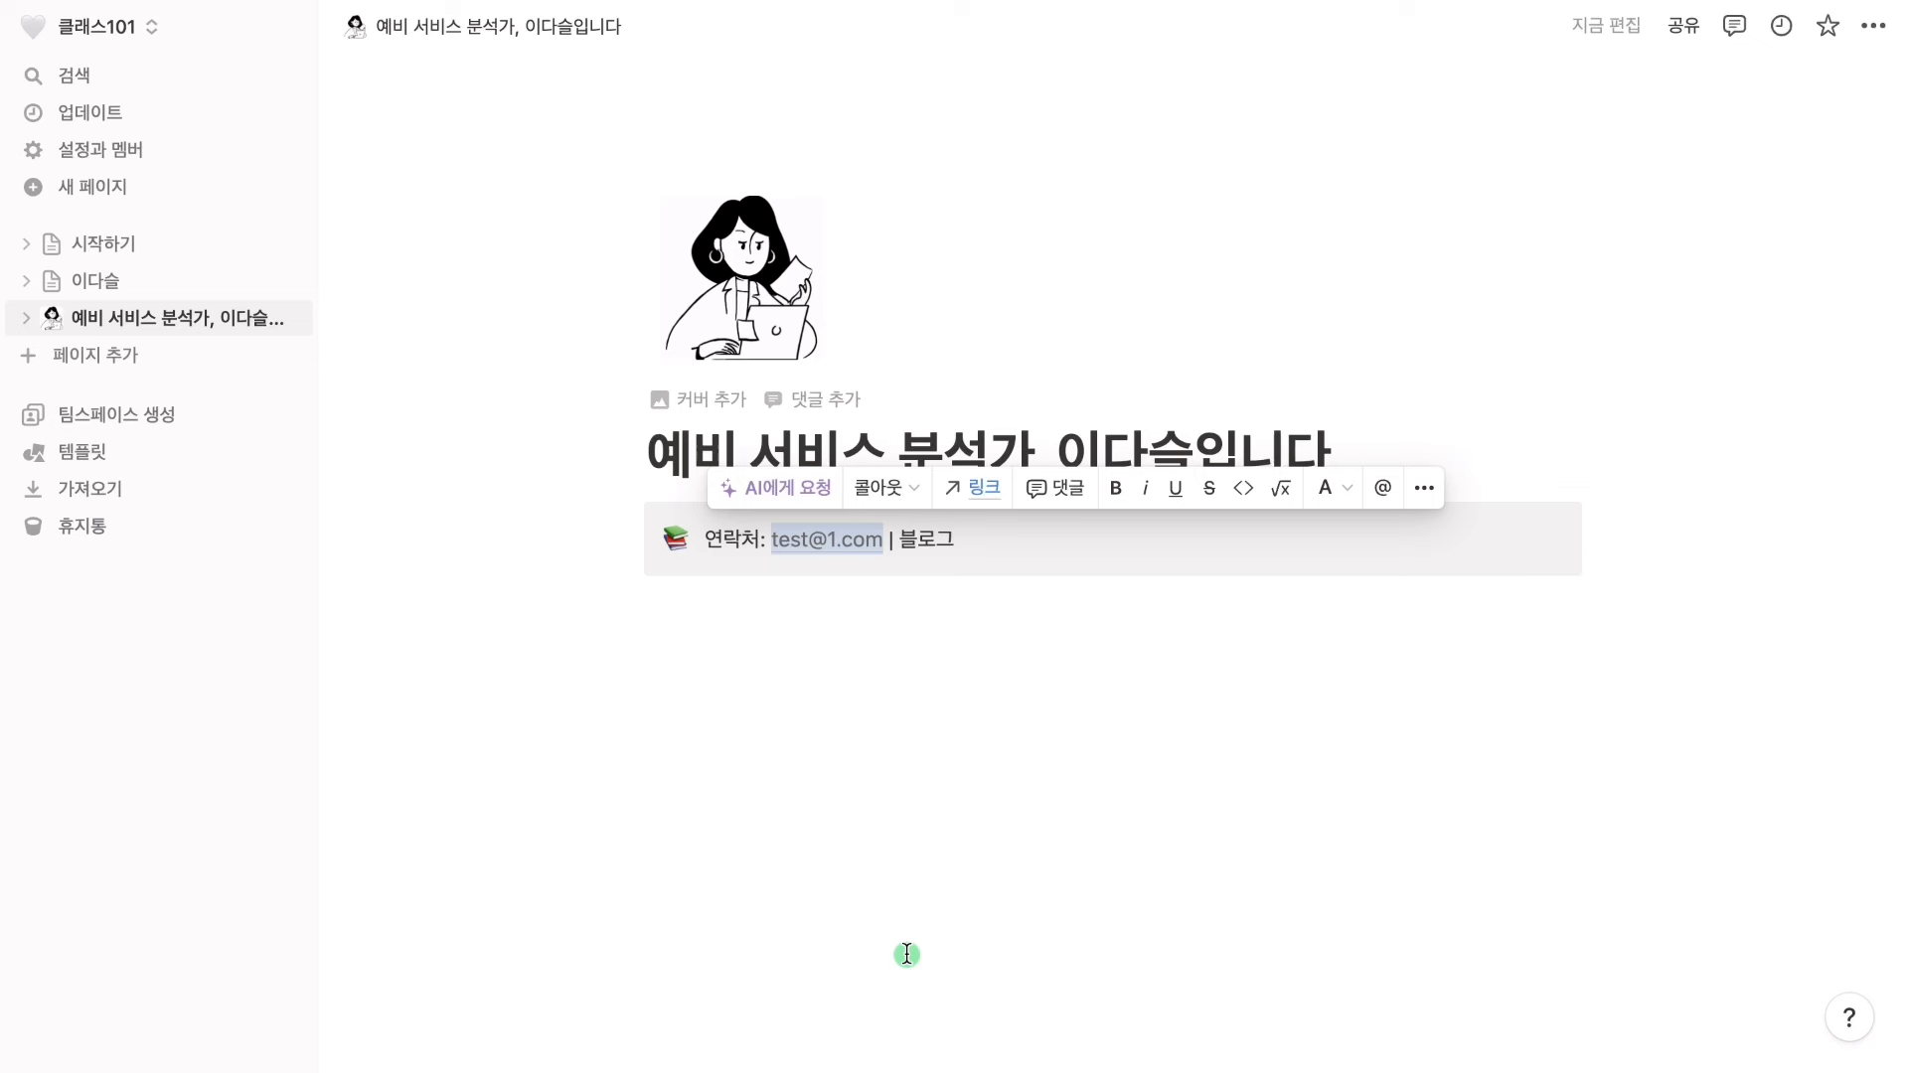
drag(897, 539, 962, 538)
click(985, 541)
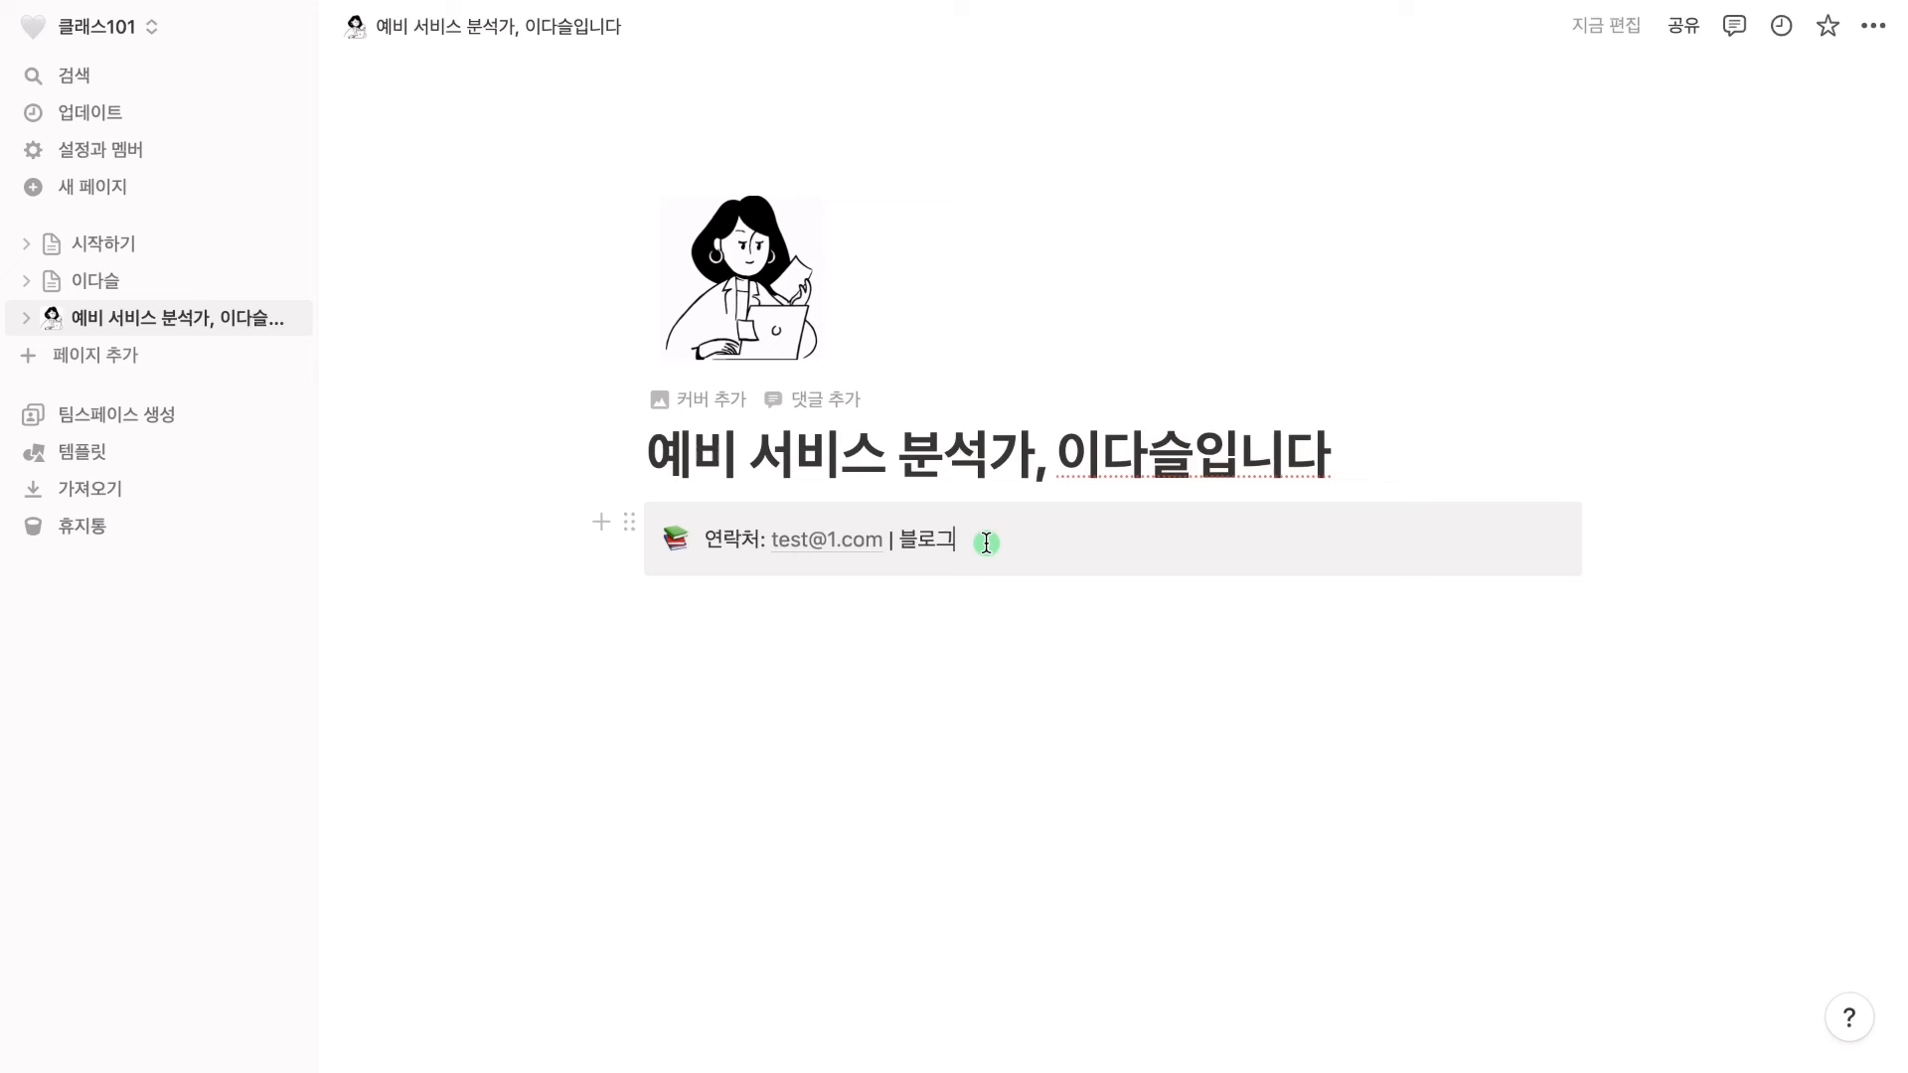
Add a second callout line '최종 수정일: 2023/8/27' and start a new block beneath the callout
key(shift+Return)
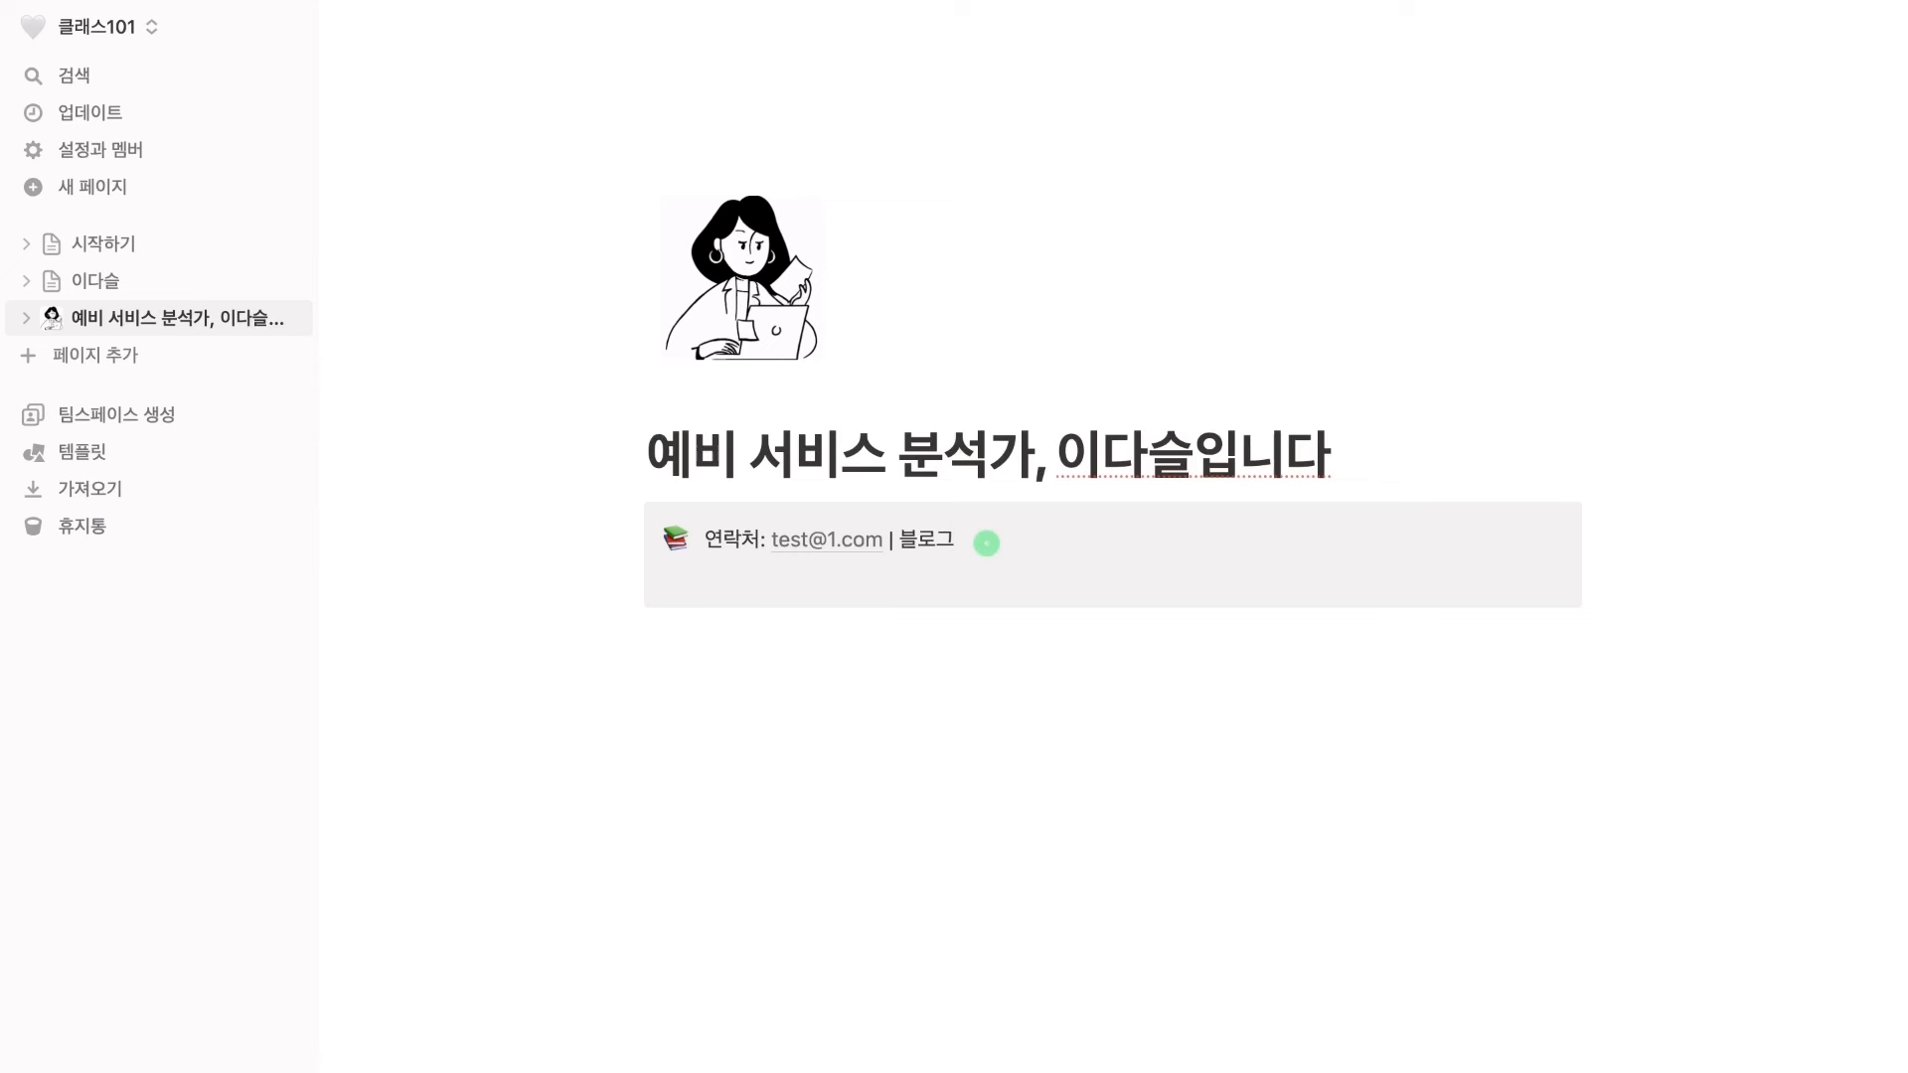
text(최종 수정일: 2023/8/27)
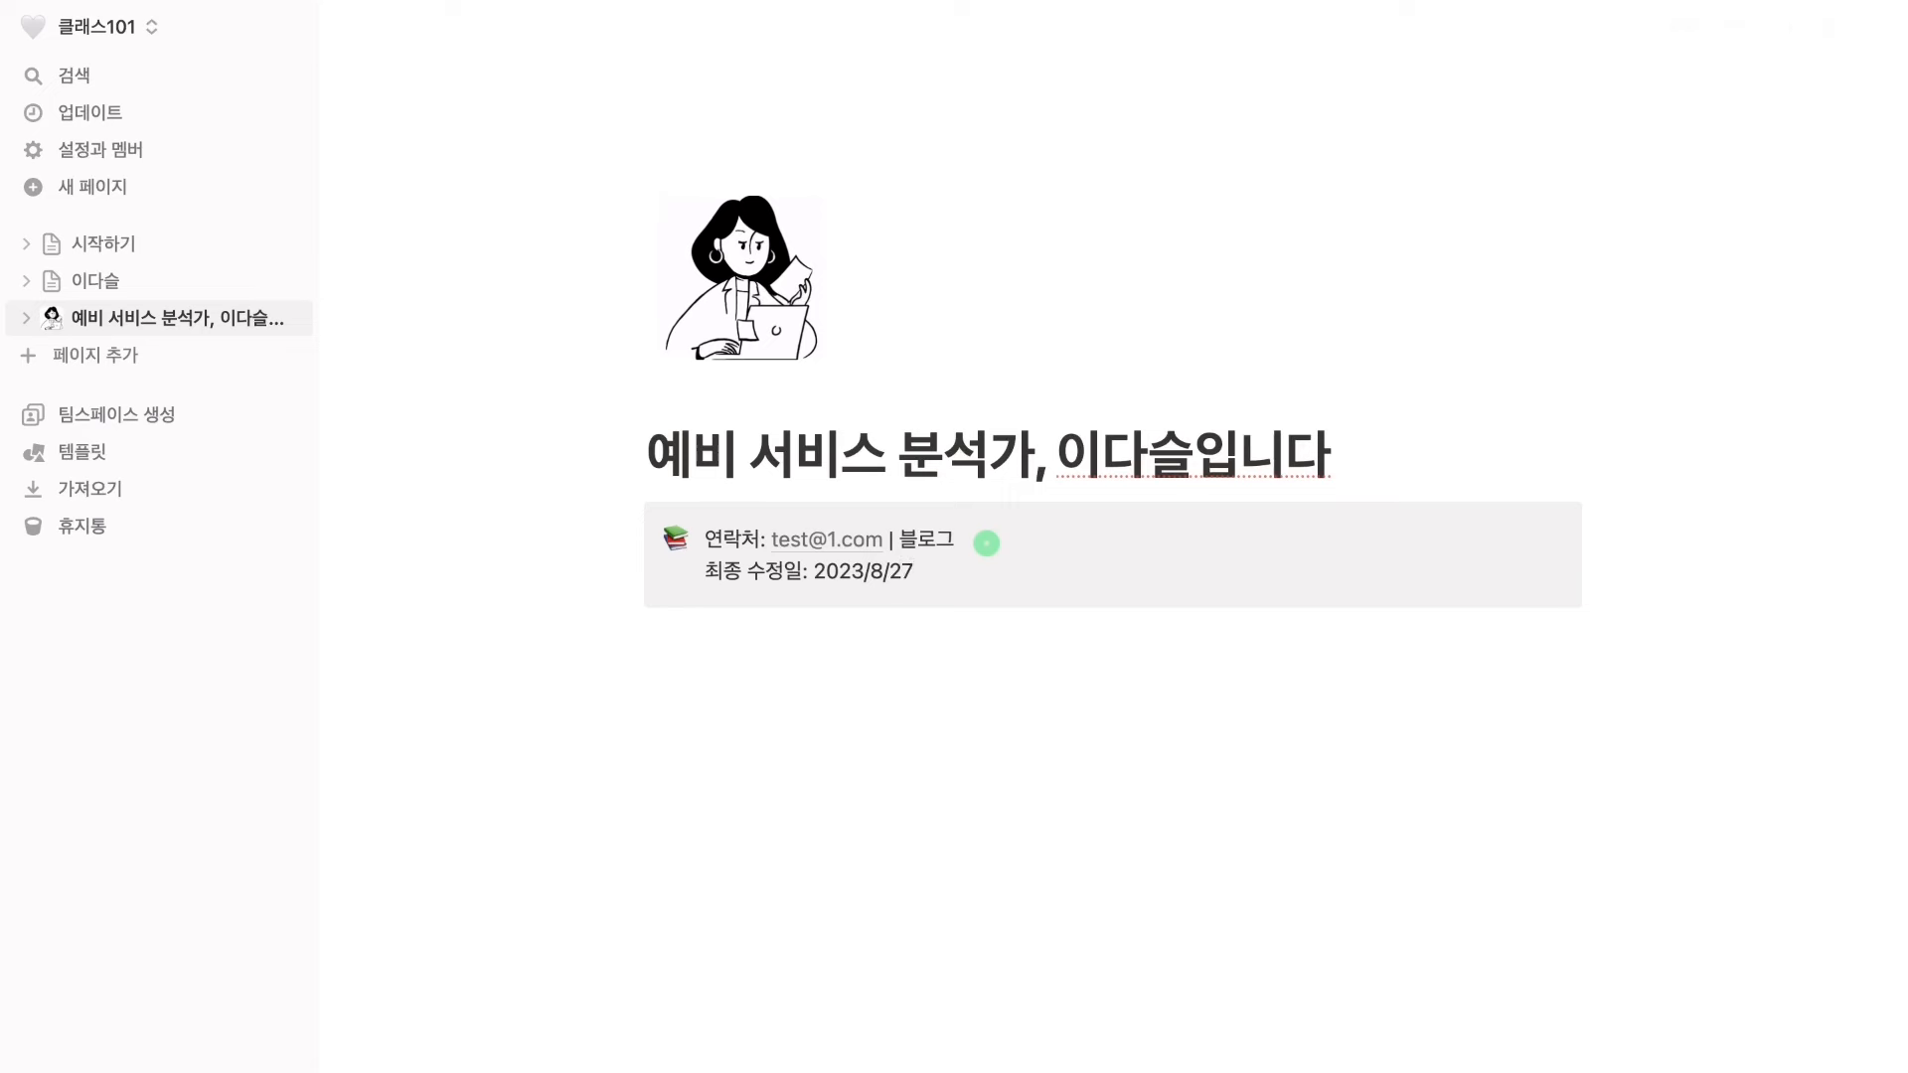
click(841, 644)
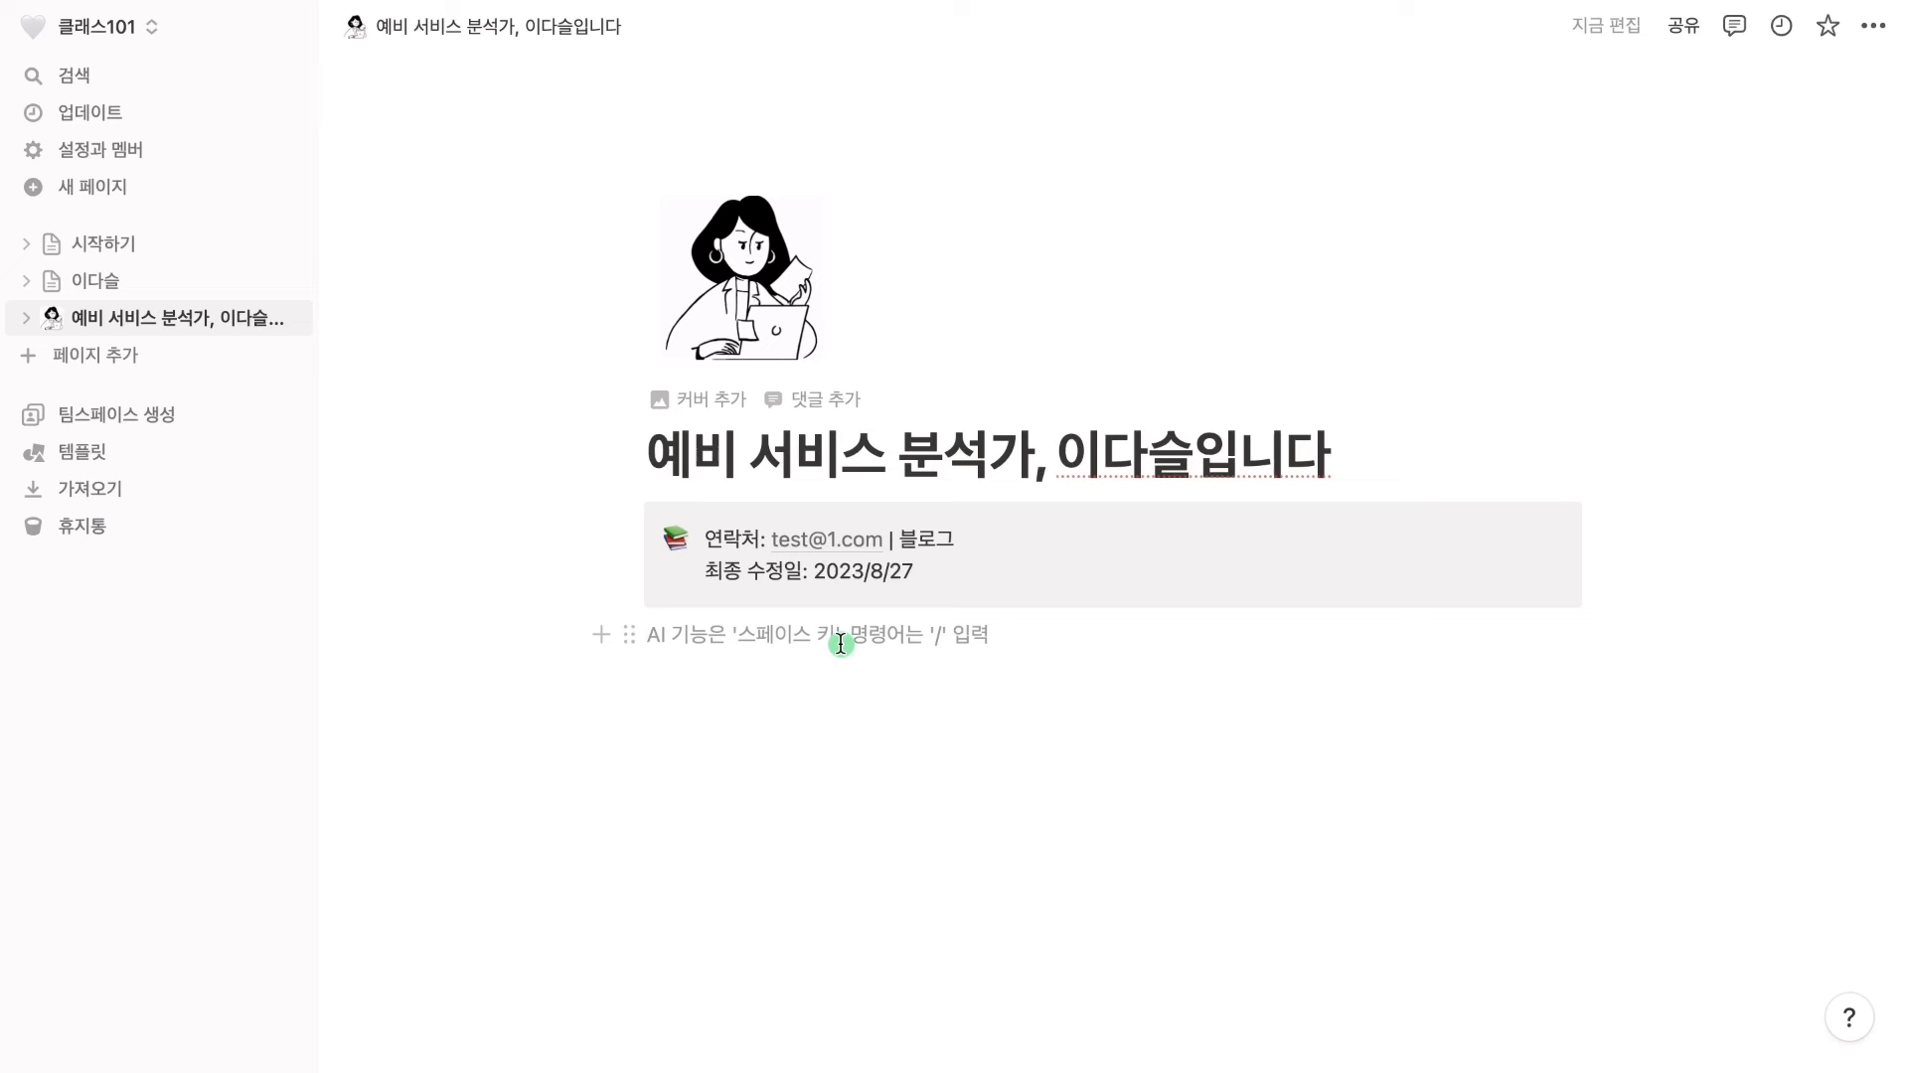
Add a Heading 2 reading '저는 이런 사람입니다'
text(##)
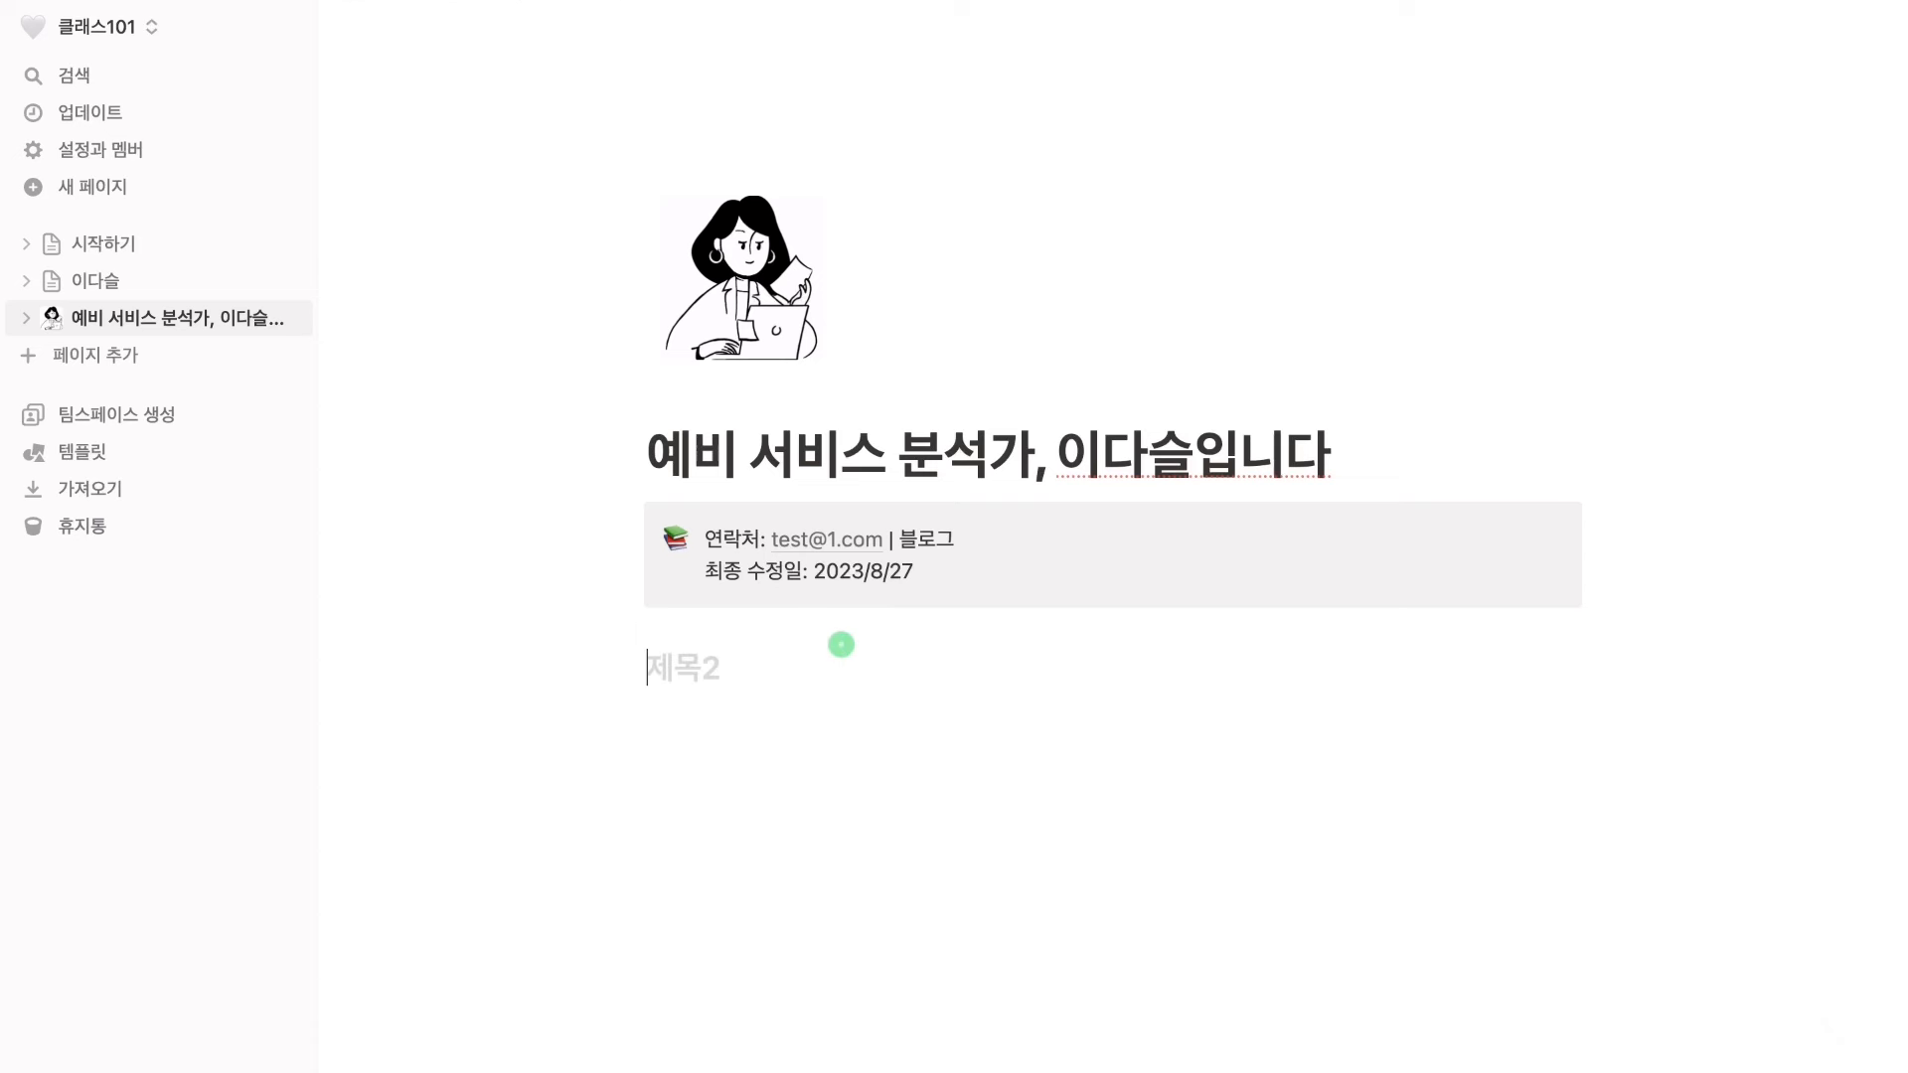
key(BackSpace)
text(## w)
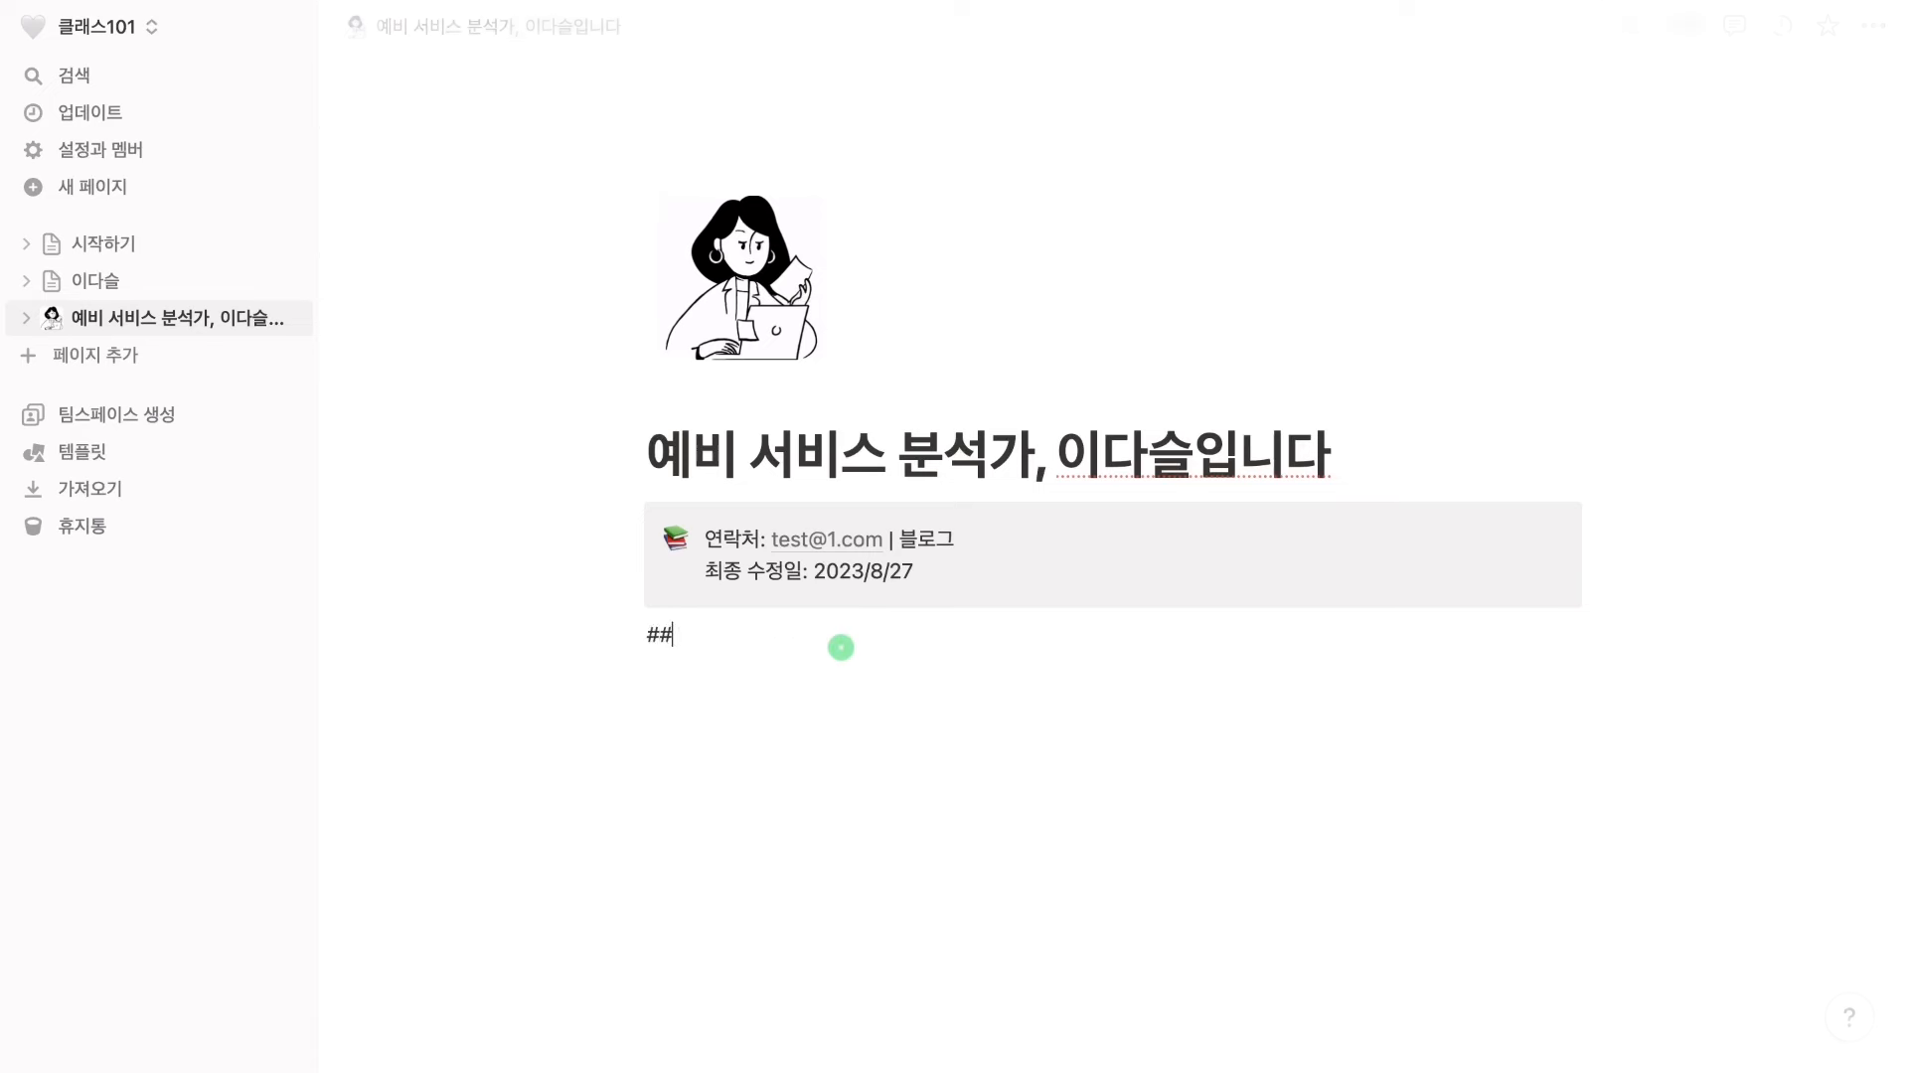
key(BackSpace)
text(w)
key(BackSpace)
text(저는 이런 사람ㅇ)
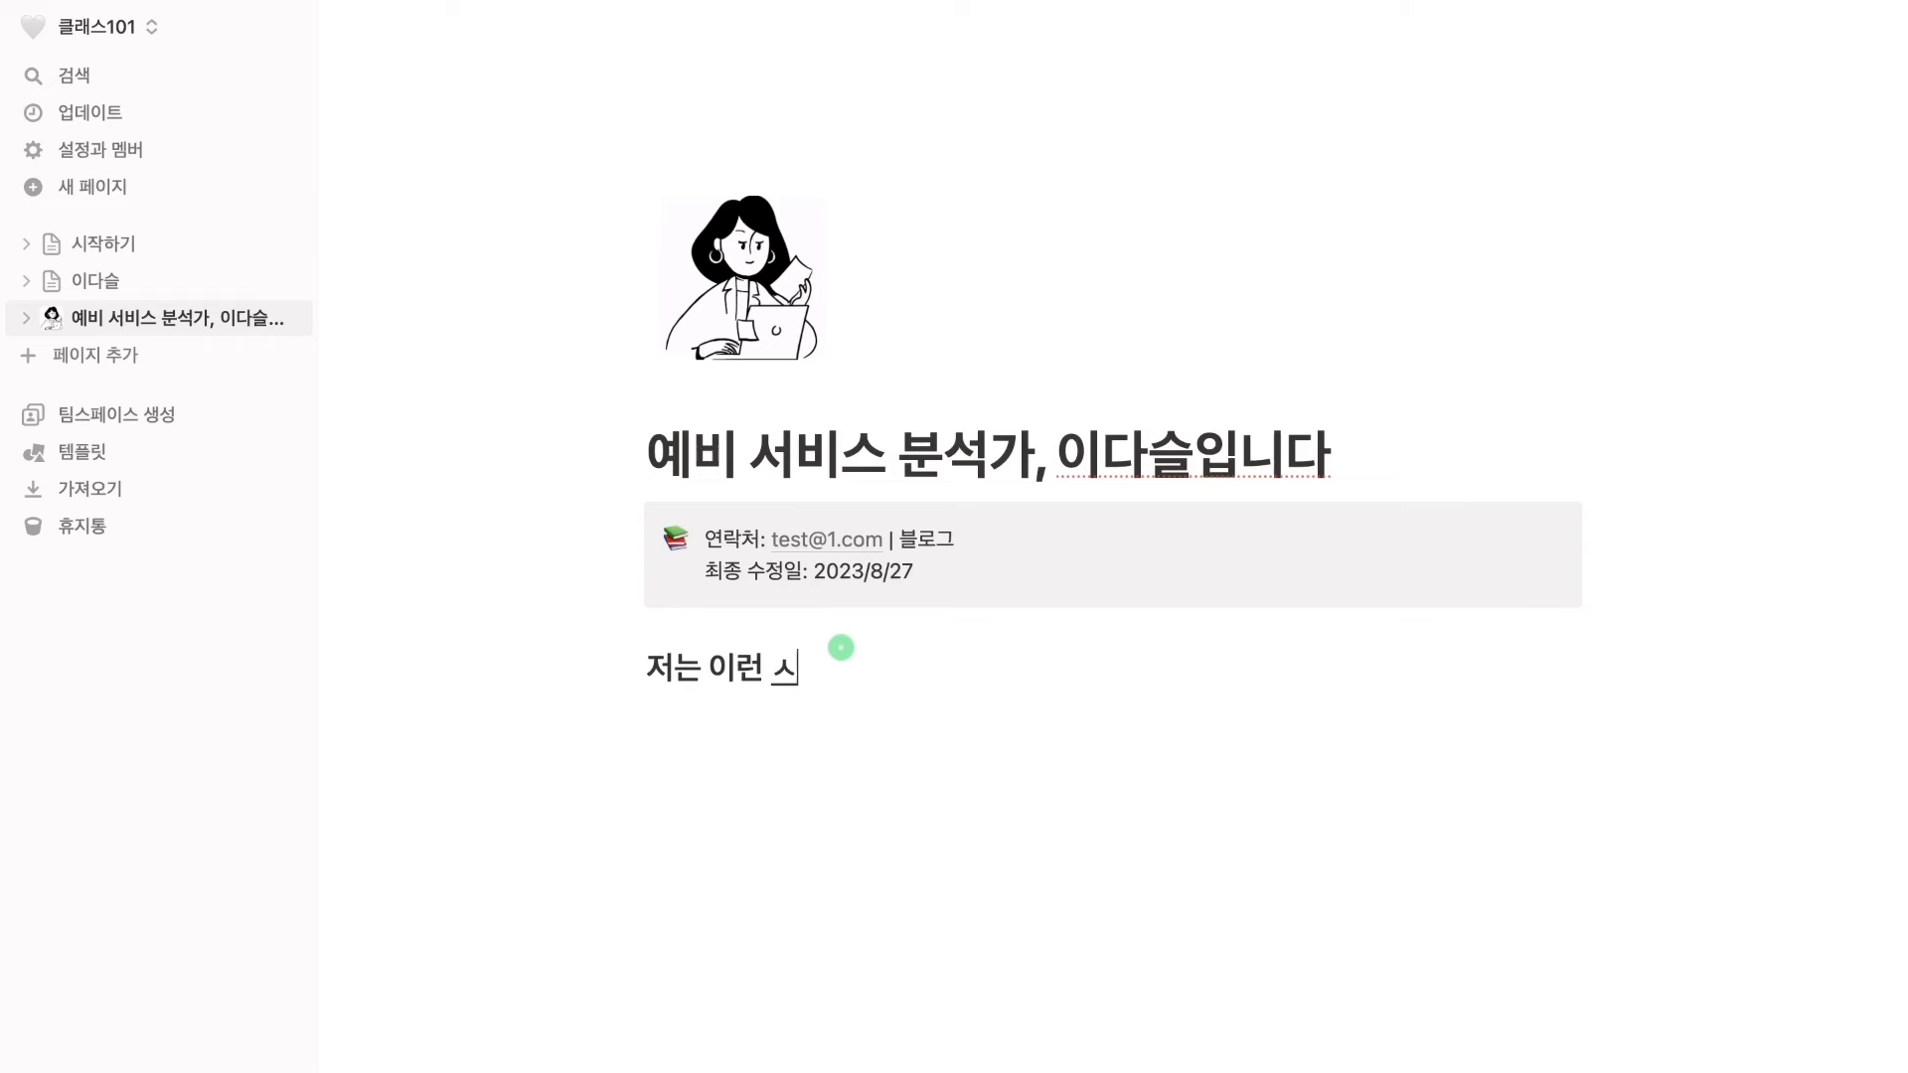
text(입니다)
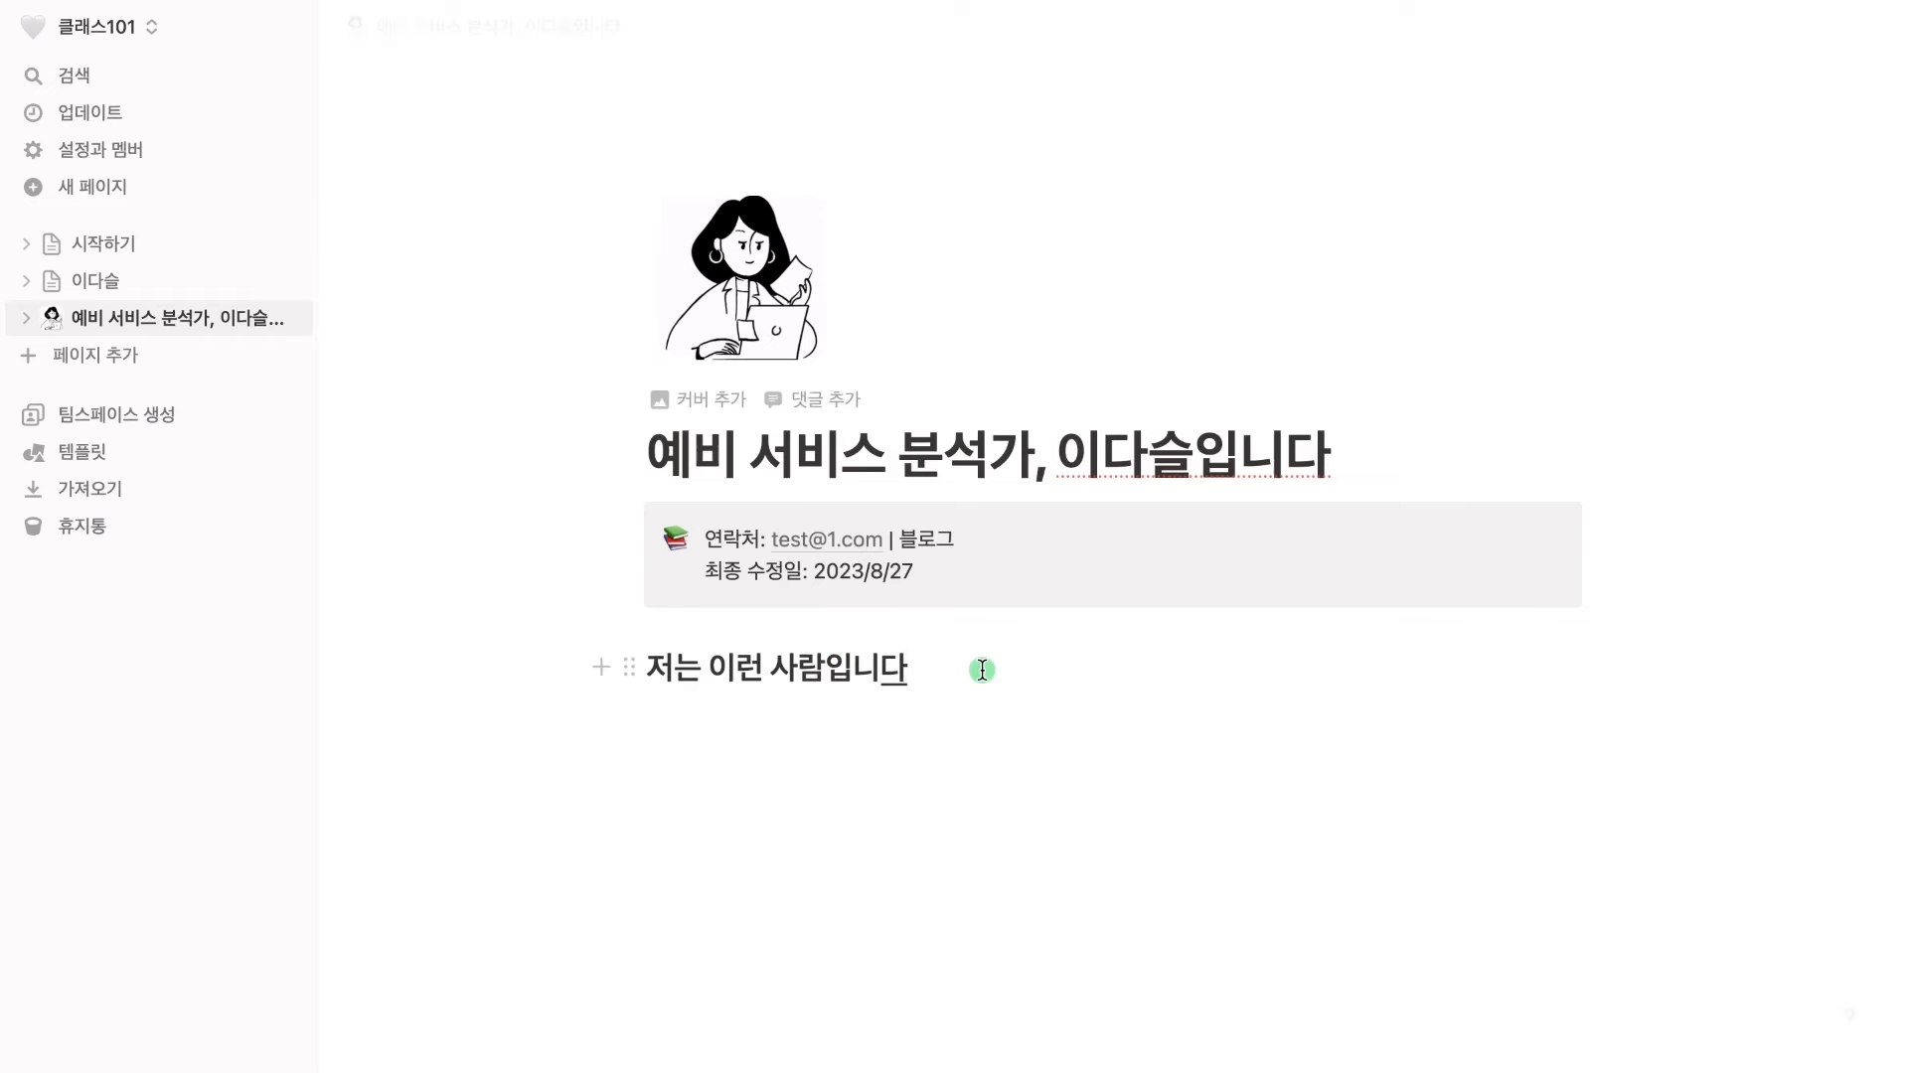
key(Return)
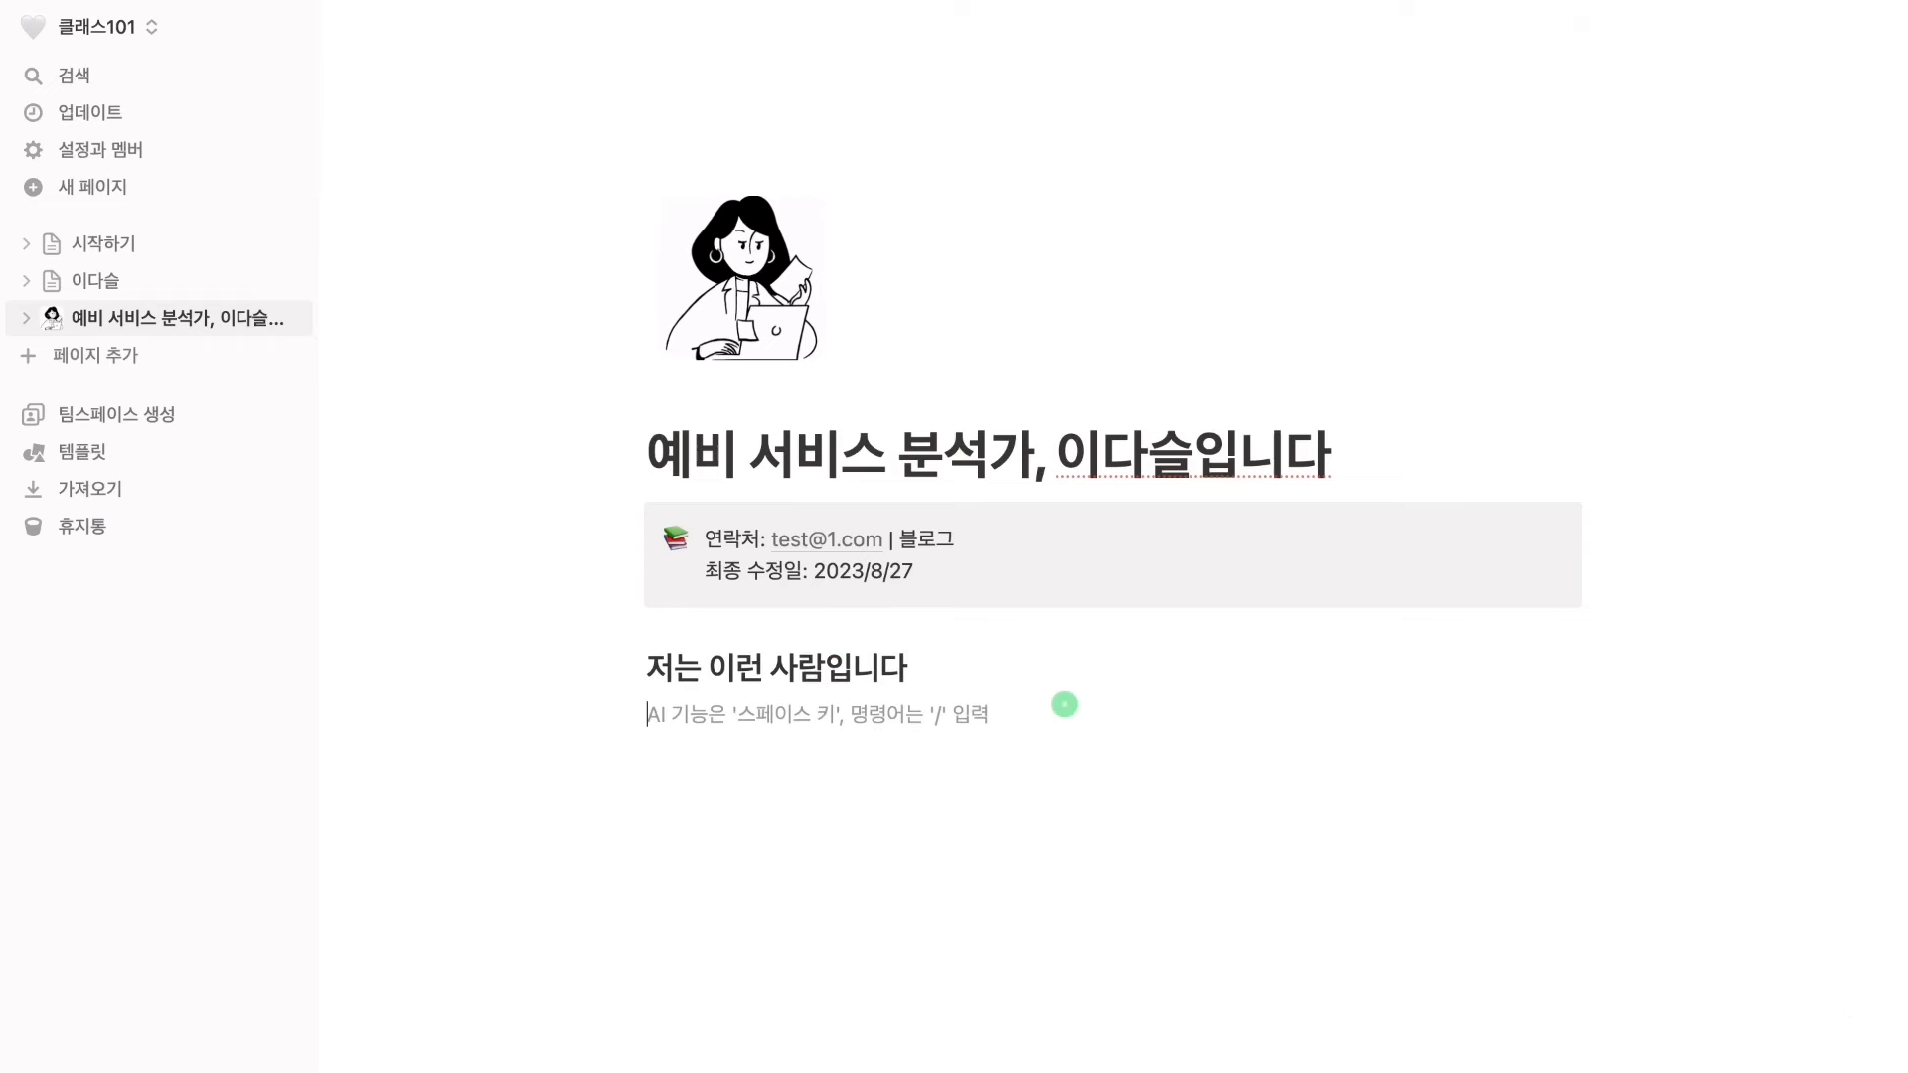
Write the intro paragraph on tourism web-service analysis goals and hotel internship experience, then begin a bullet
text(기광 업계 웨)
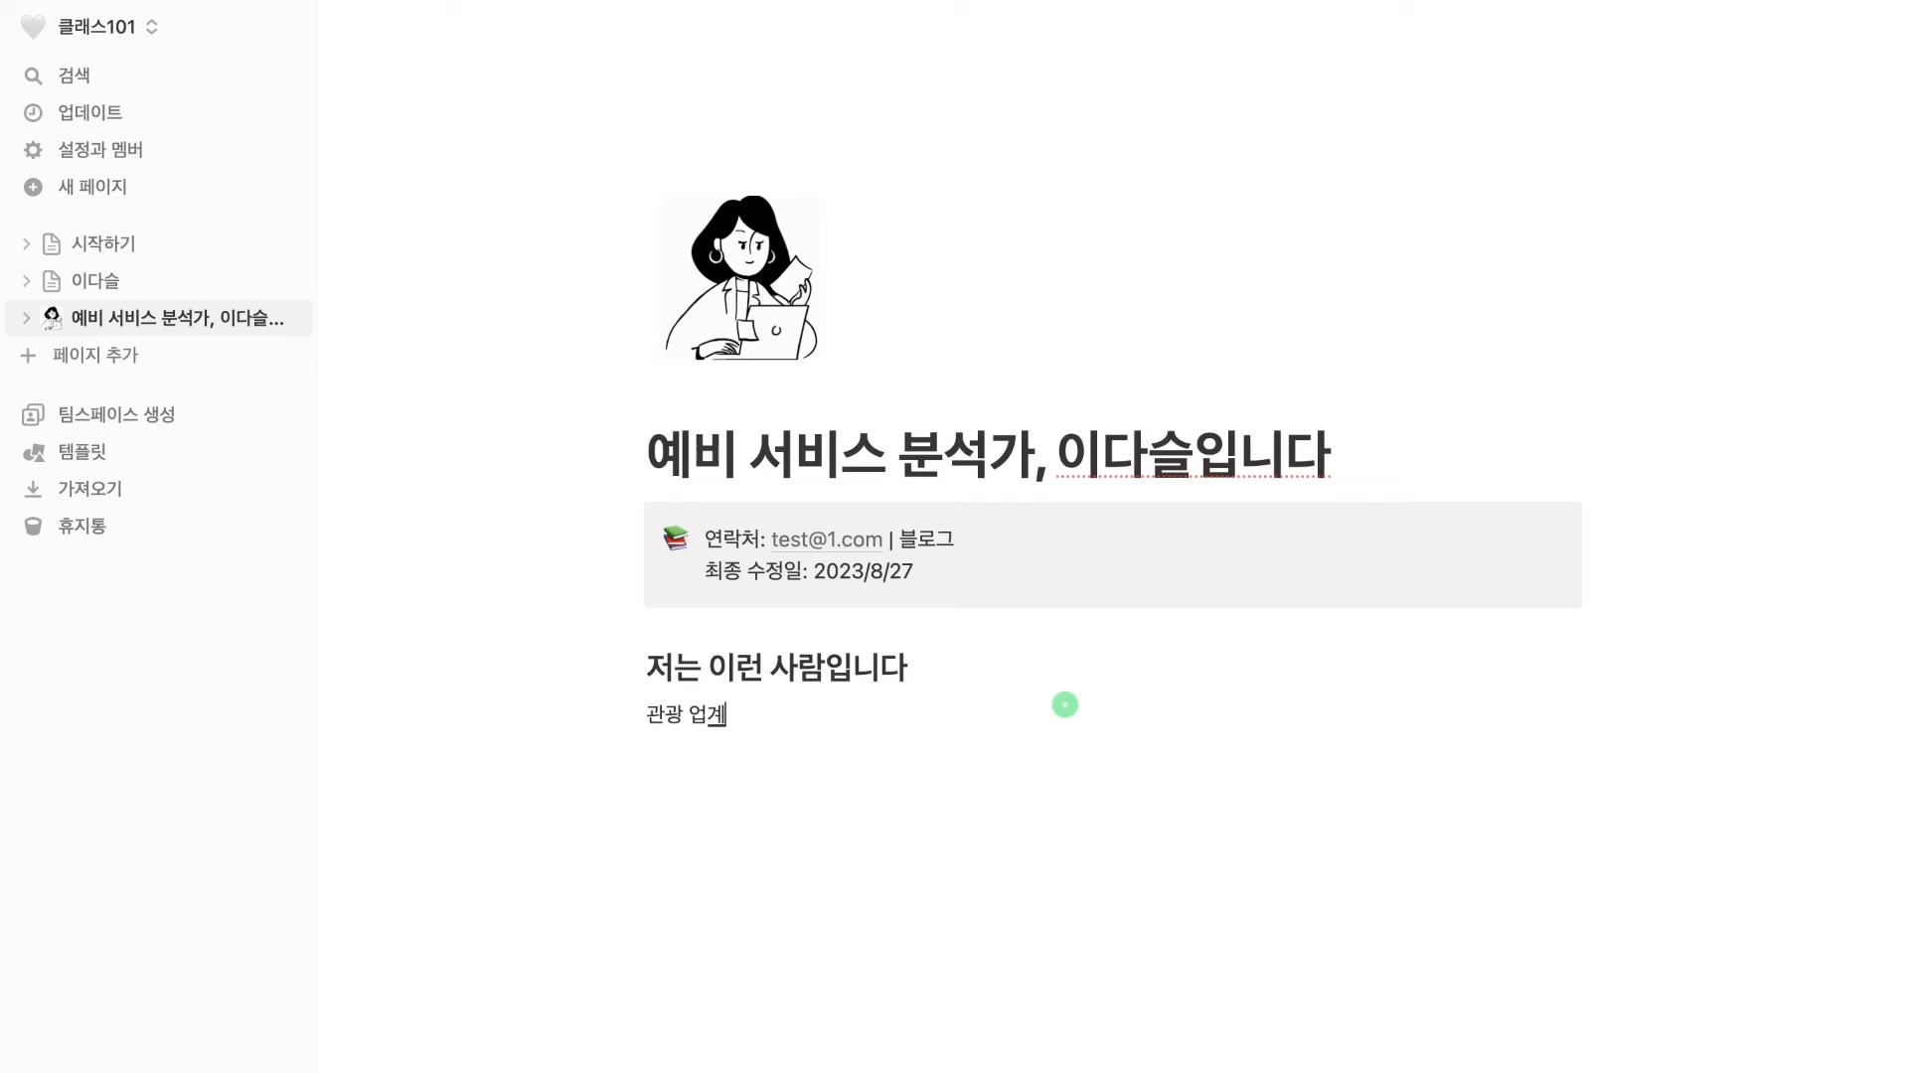
text(웹 서비스 고객 예)
text(정 분석가)
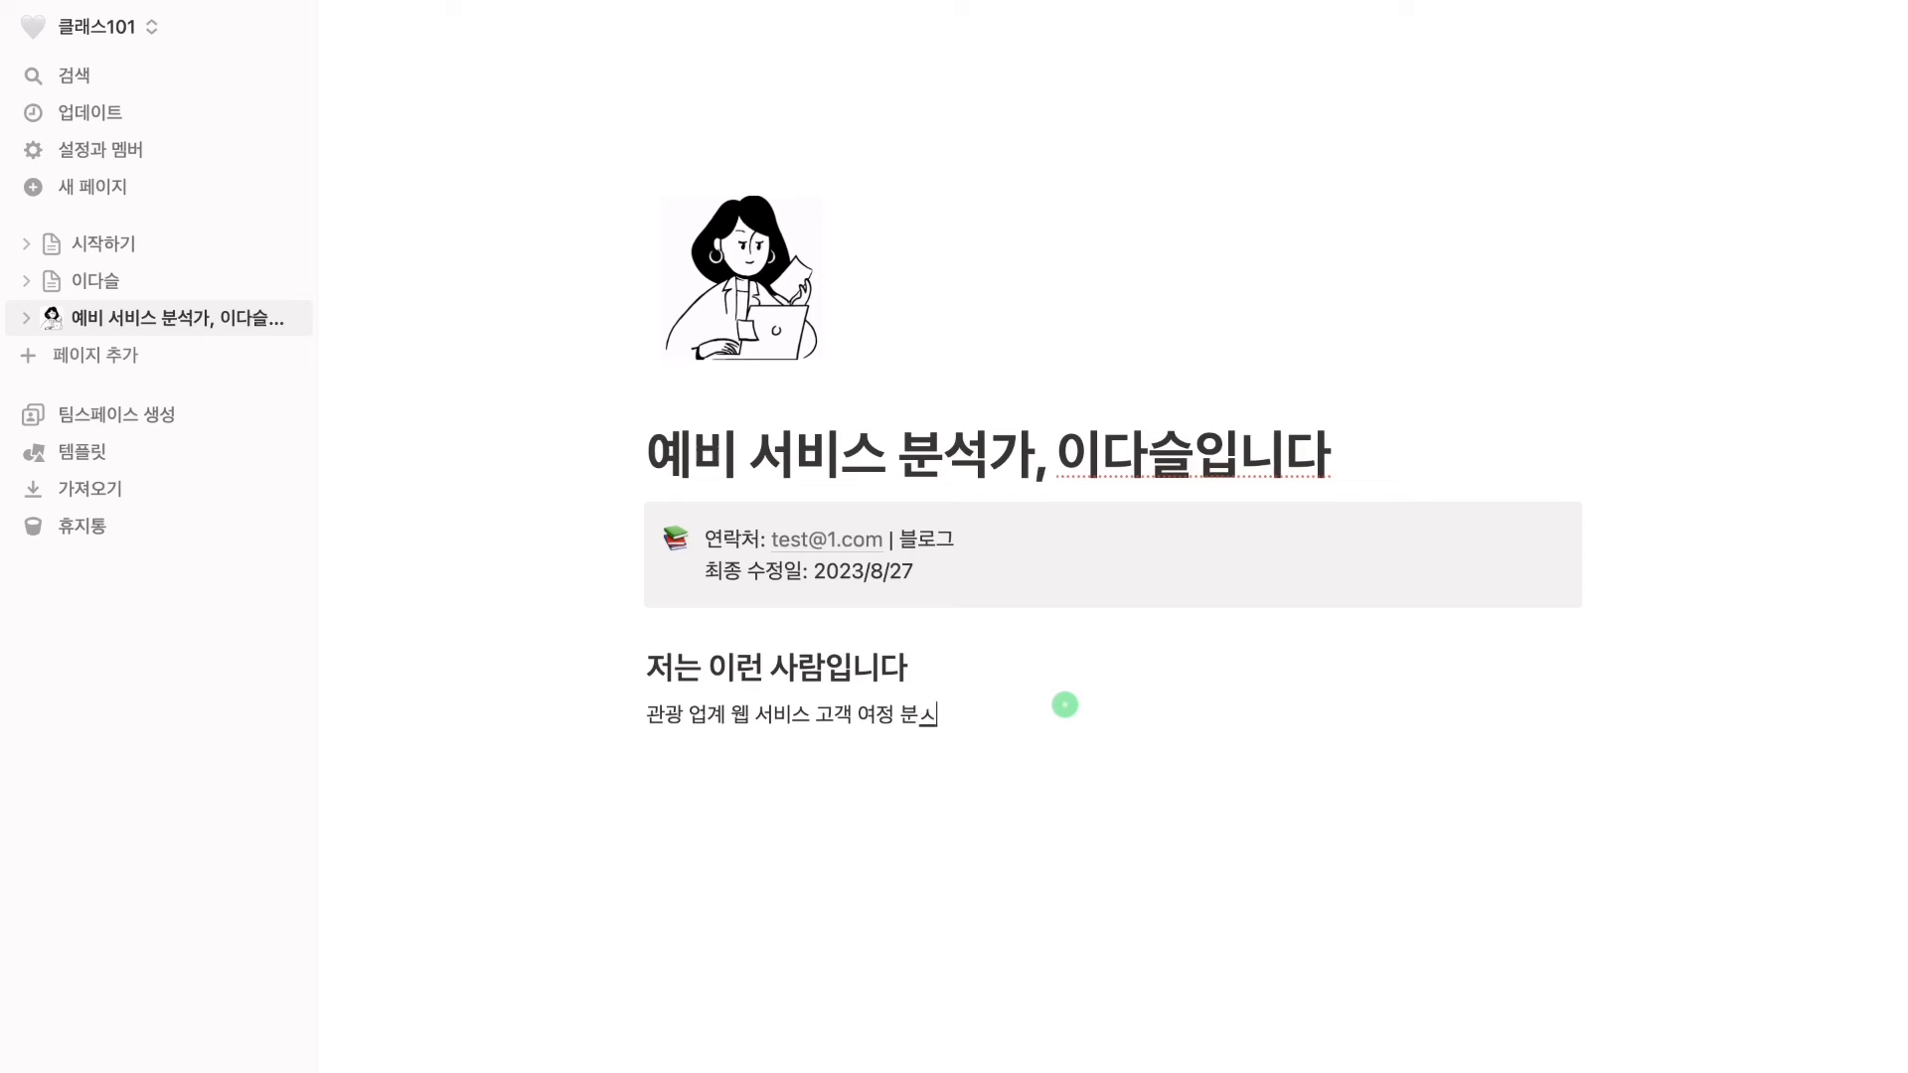
text(가 되고 싶은 이)
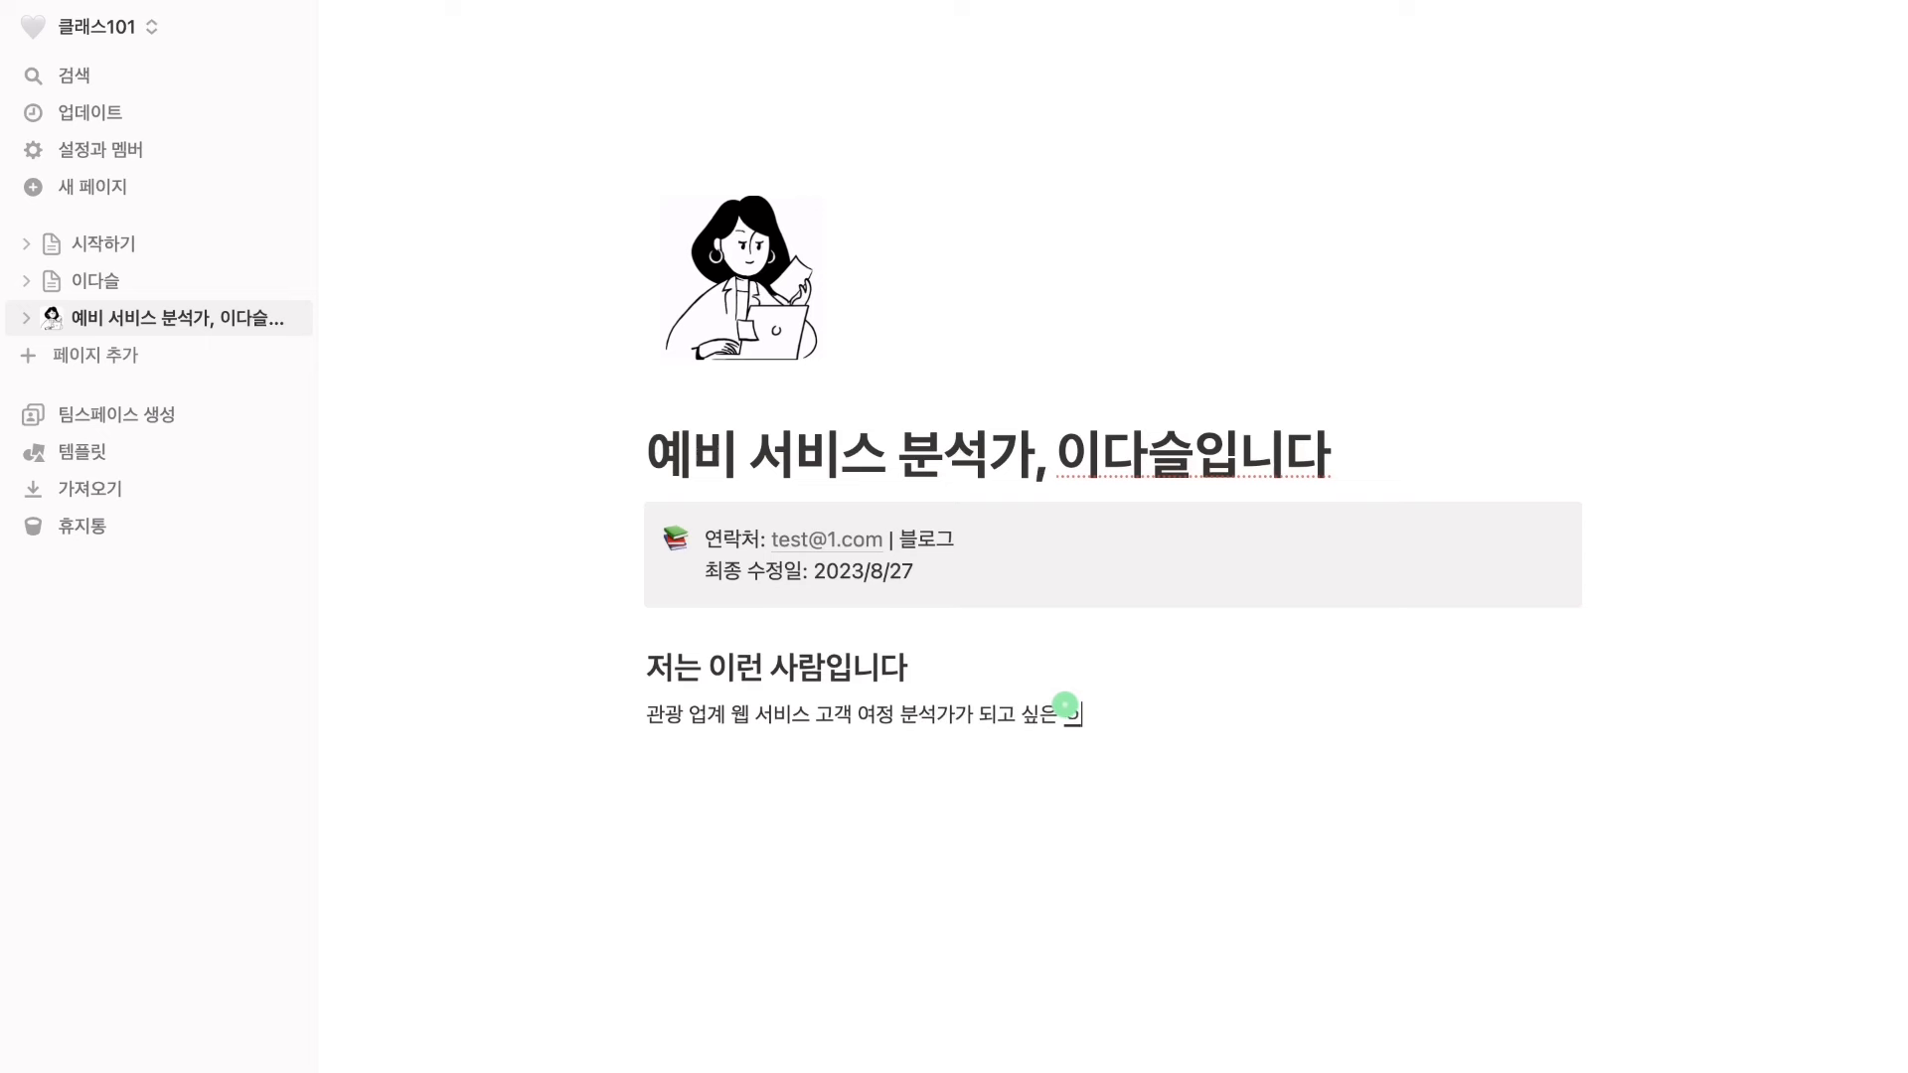
text(다슬입니다.)
key(Return)
text(관광)
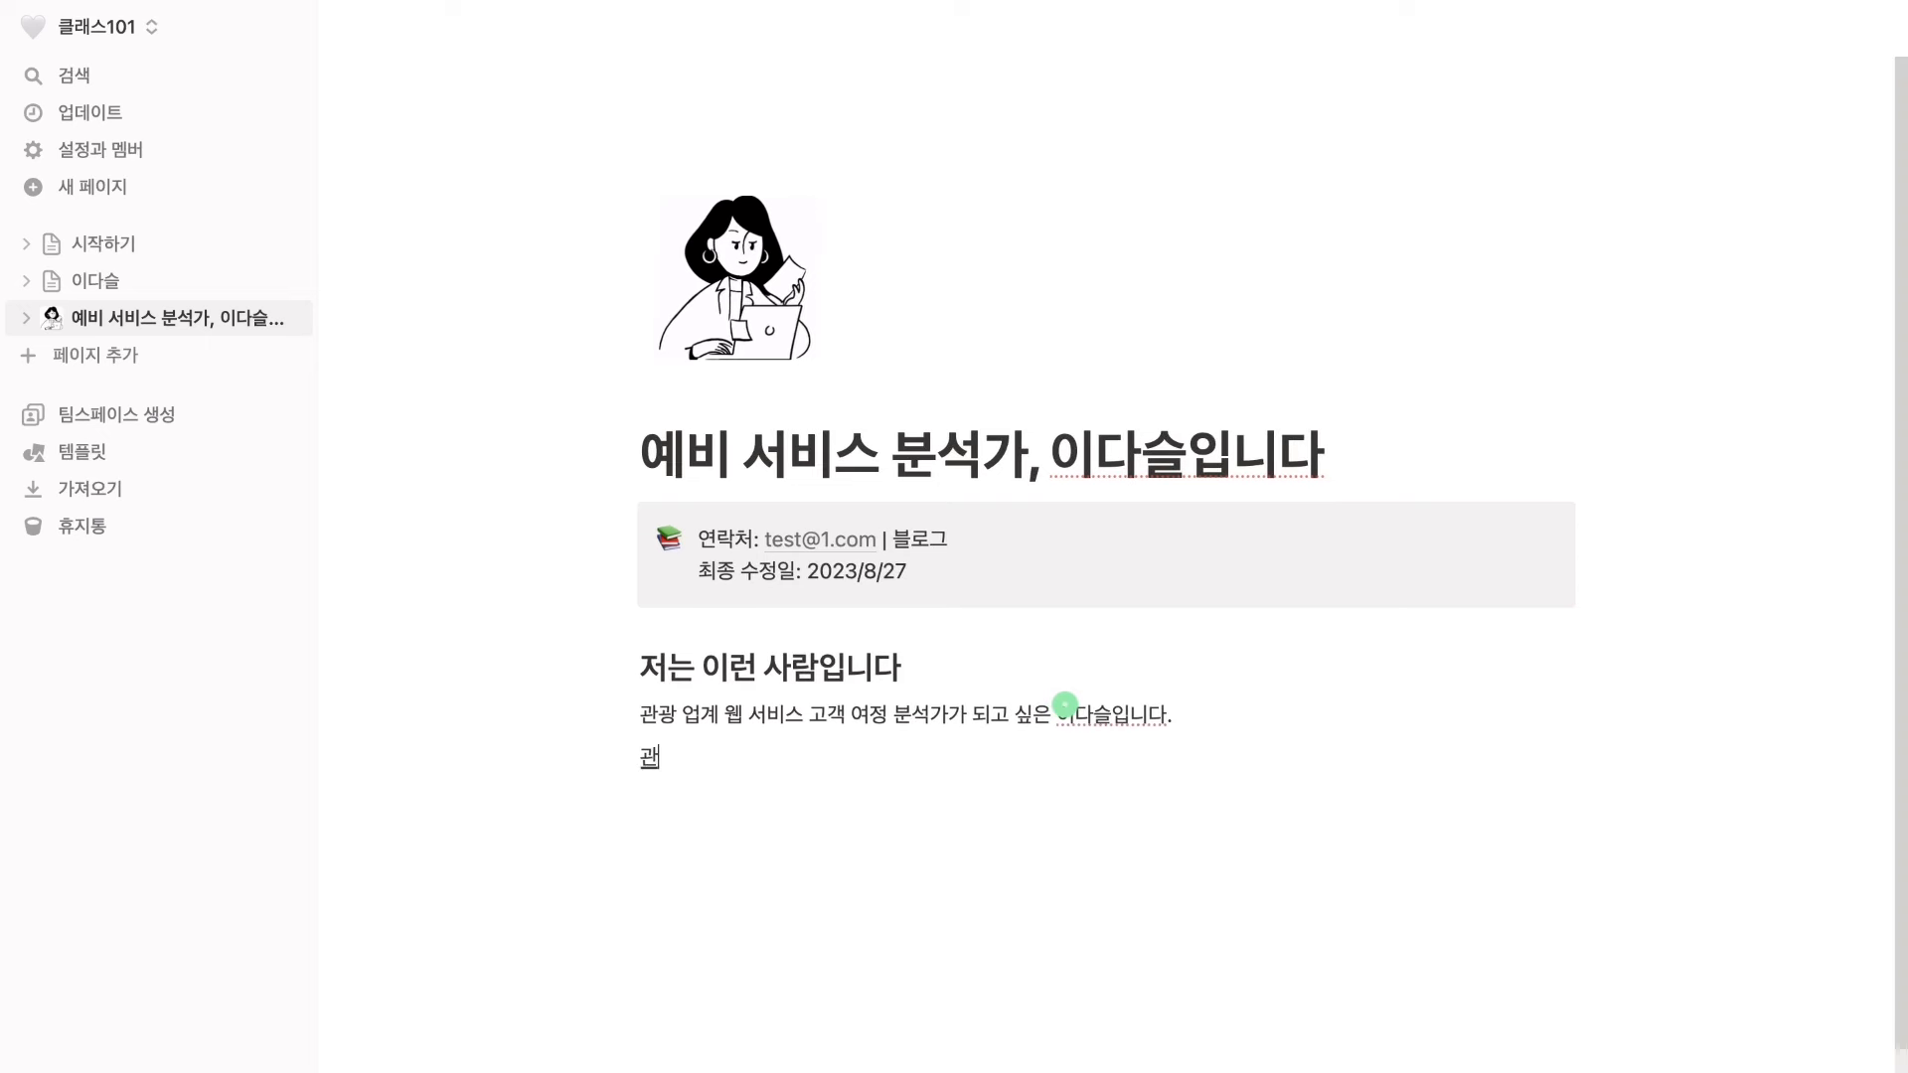
key(BackSpace)
key(BackSpace)
key(BackSpace)
key(BackSpace)
text(관괭)
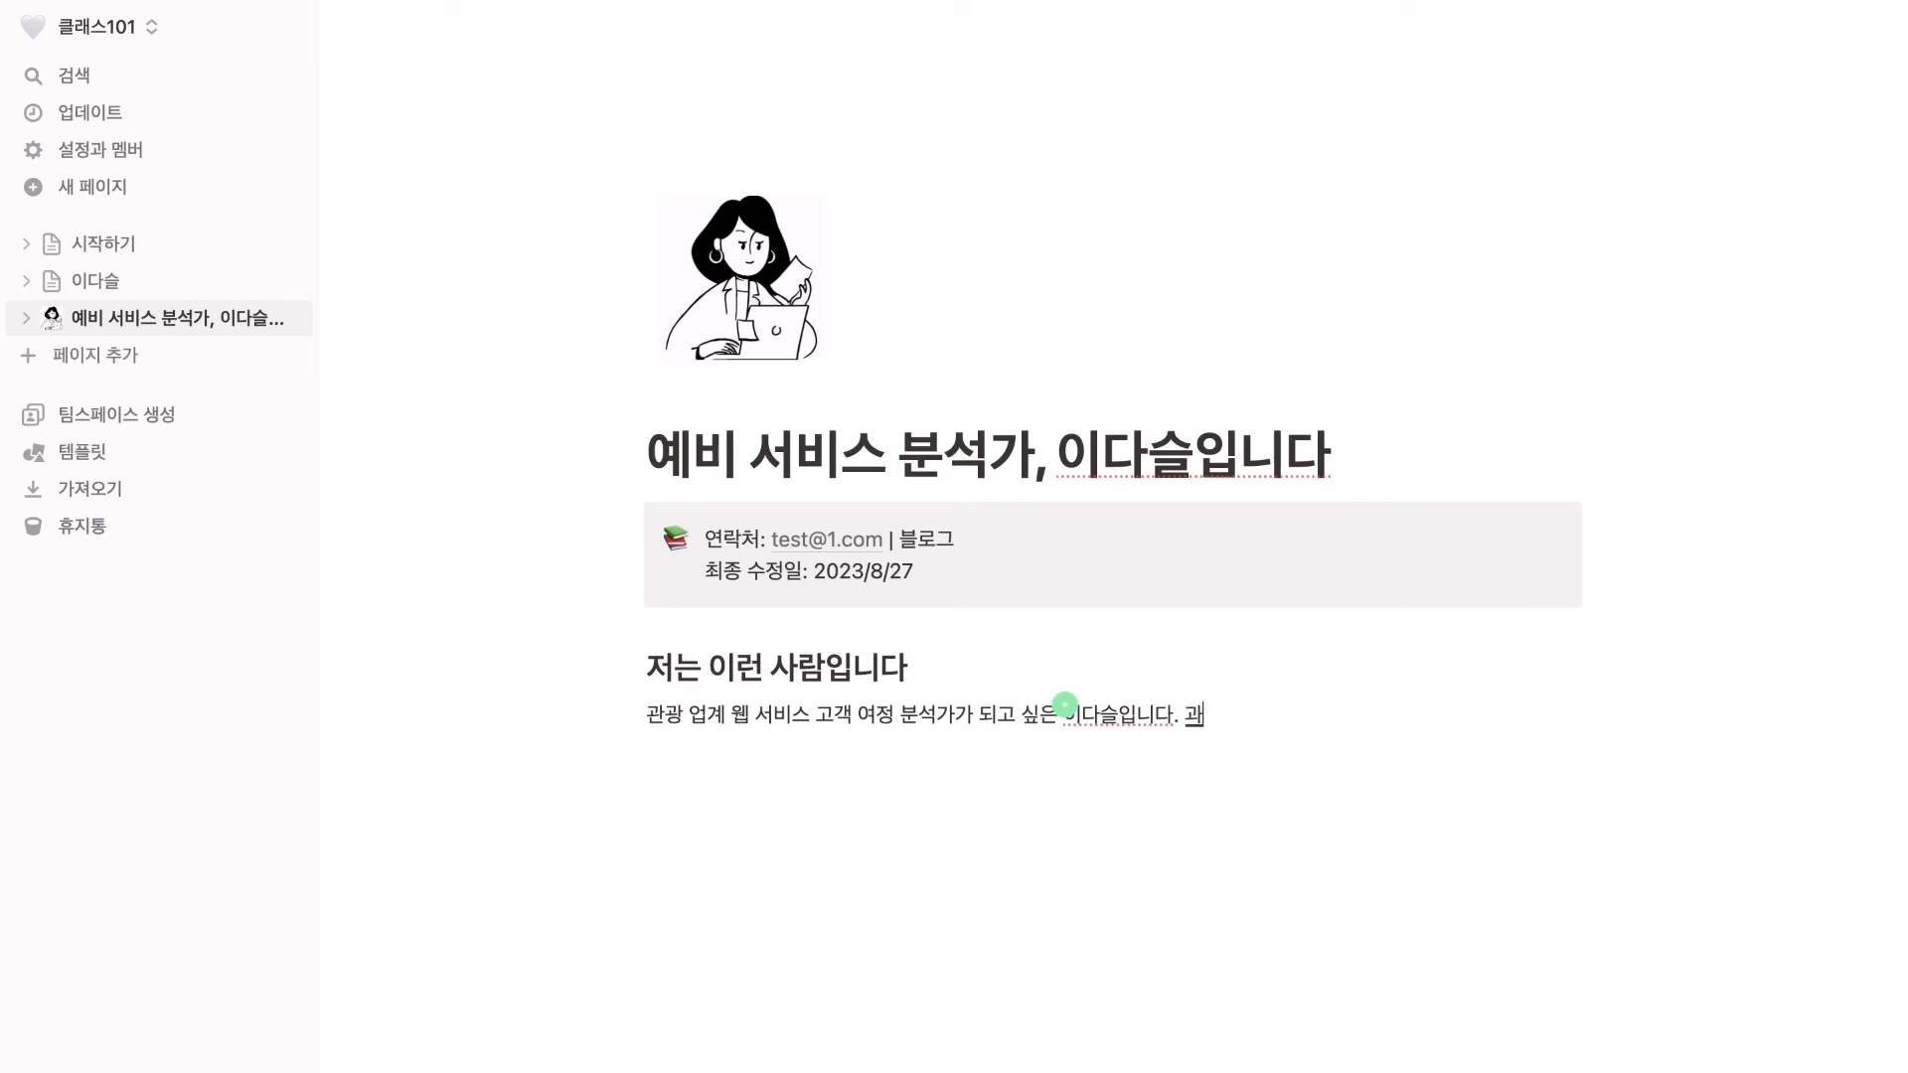
text( 및 호텔 업계의 인턴 경)
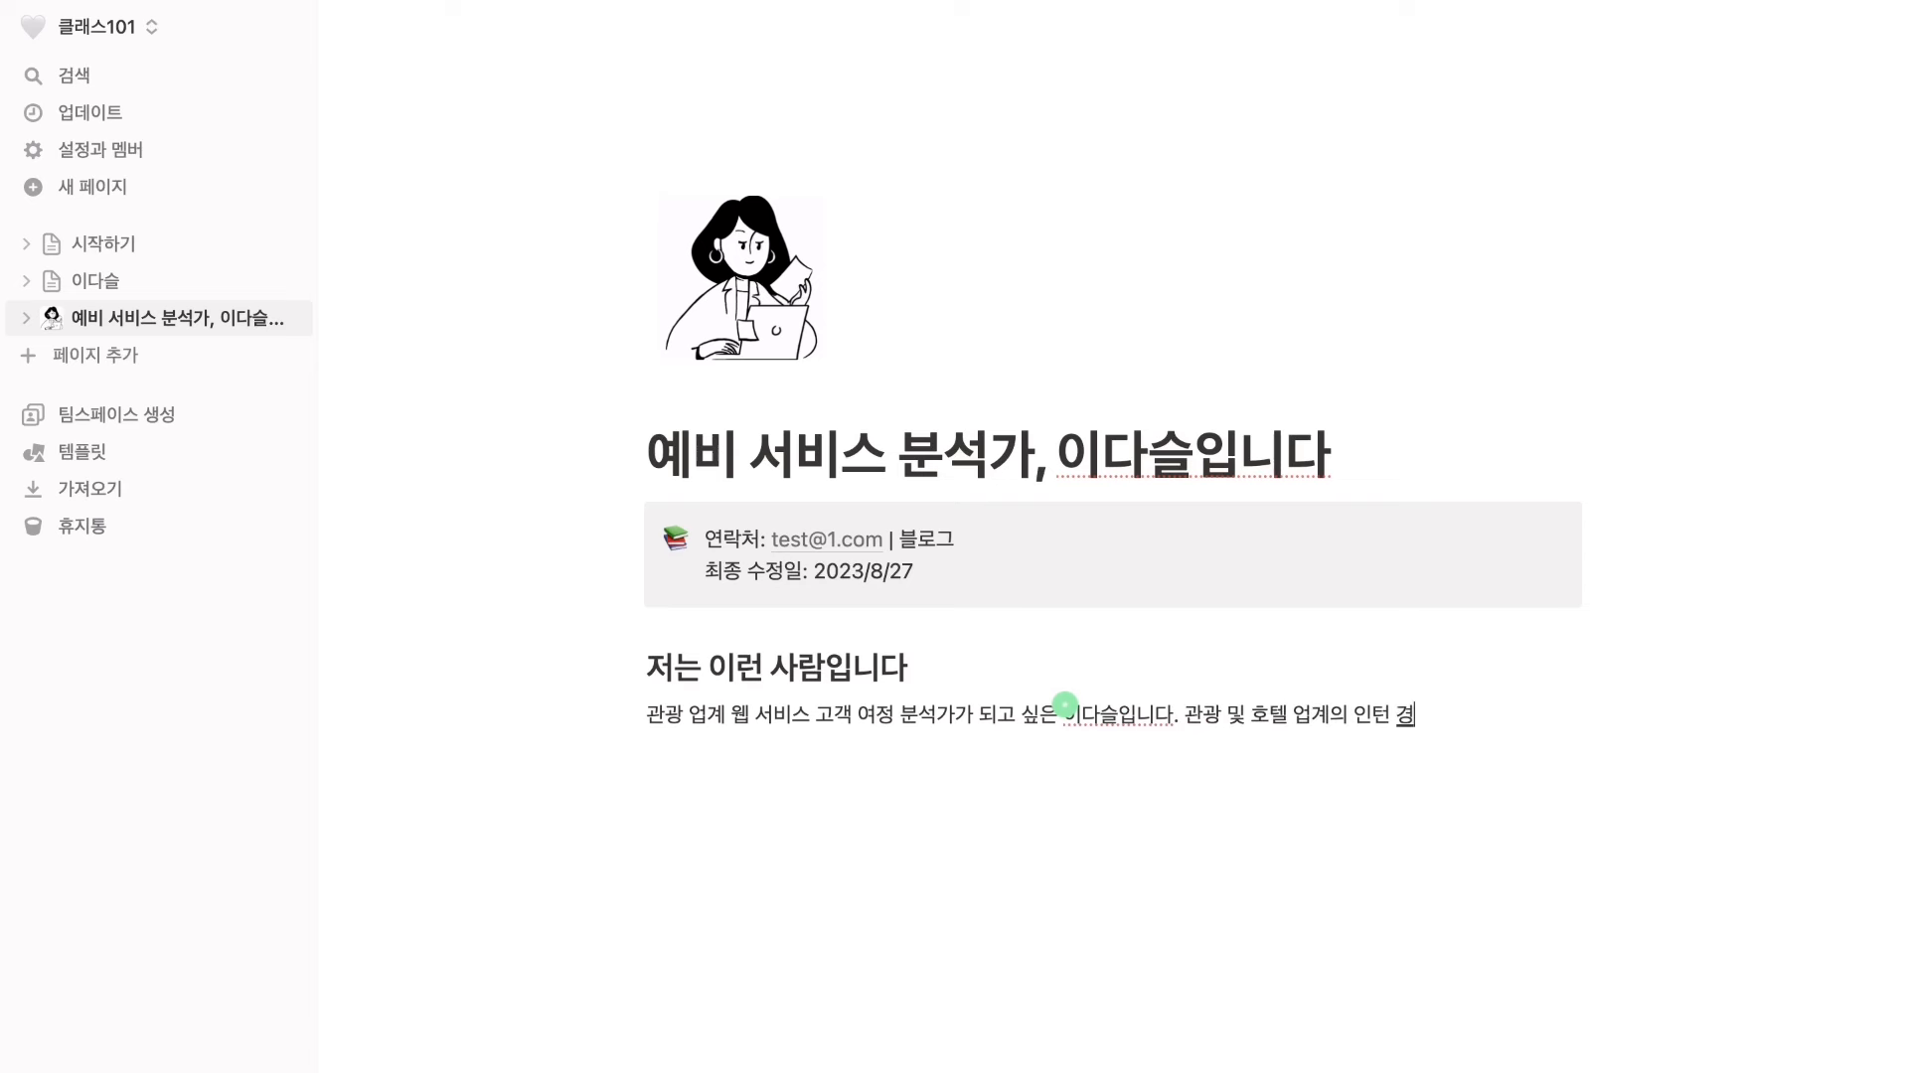
text(험이 있습니다.)
key(Return)
text(ㅓ)
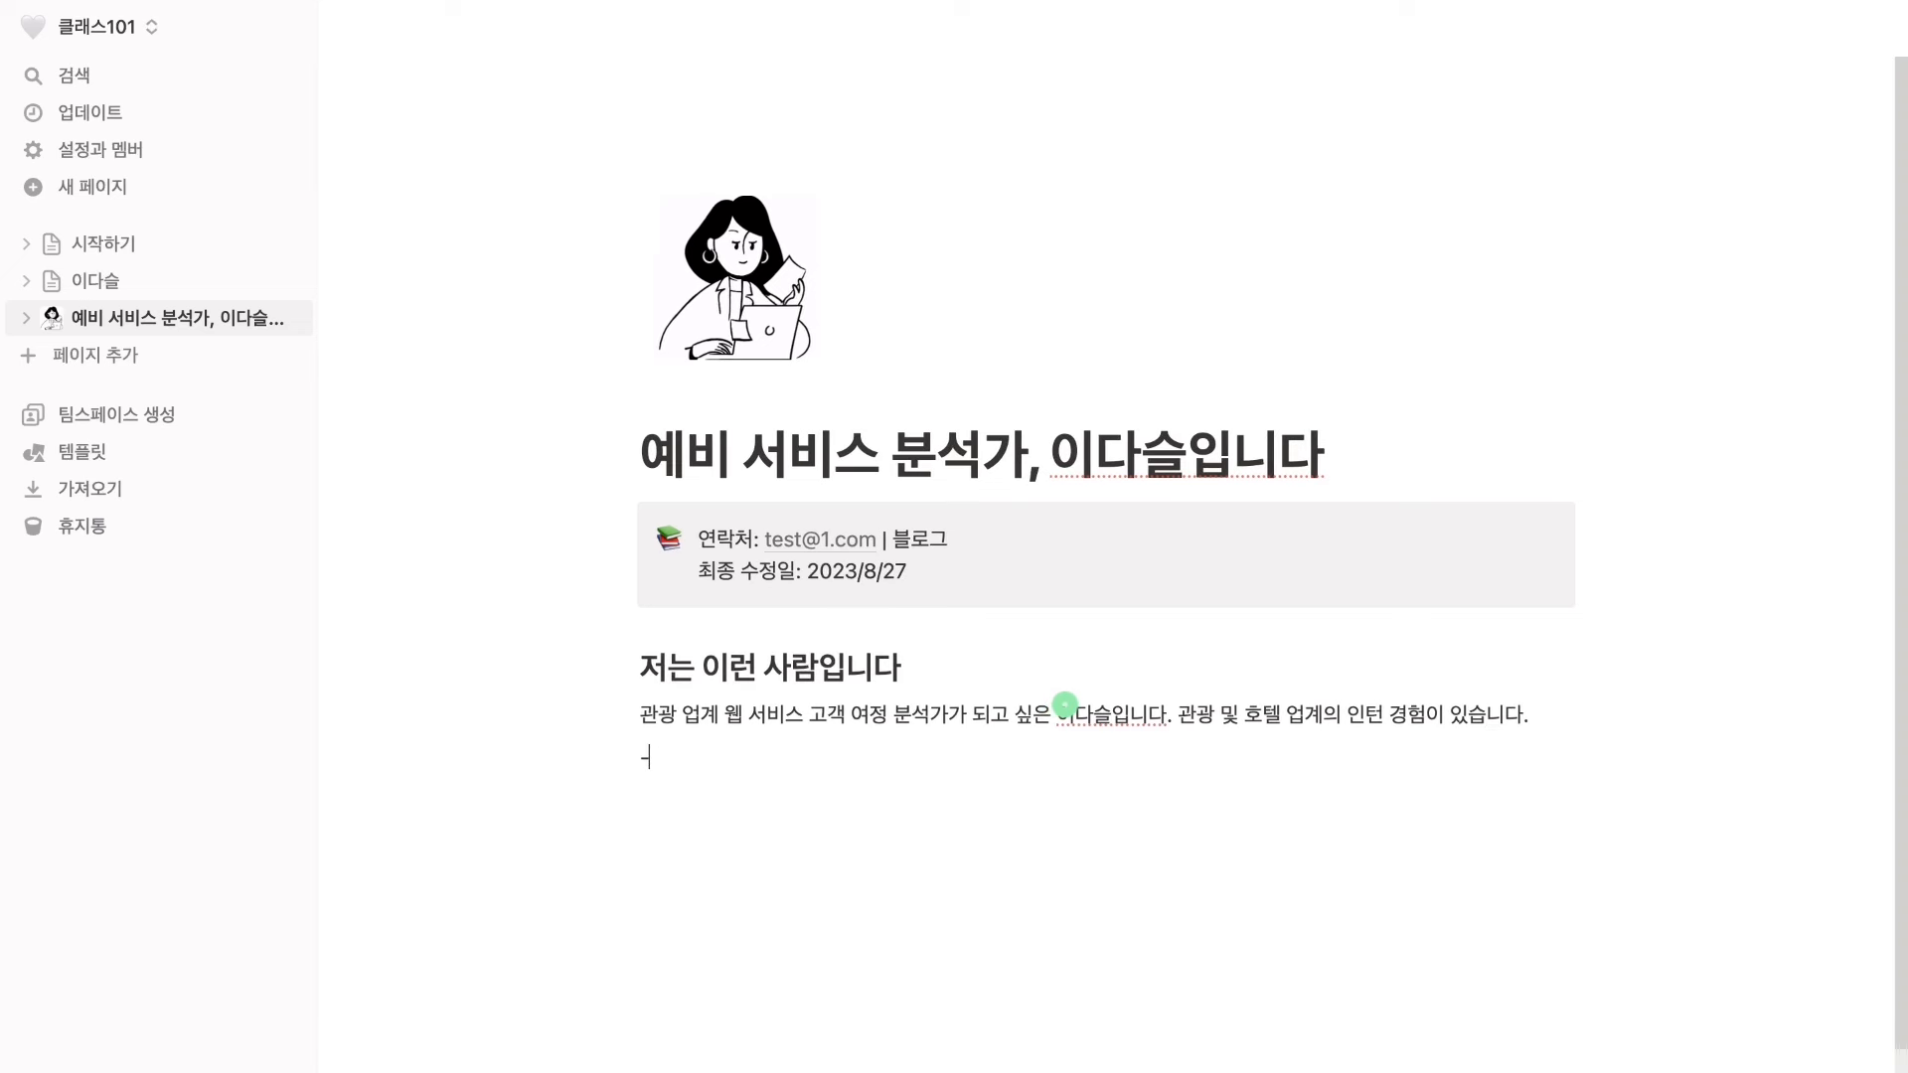
text(-)
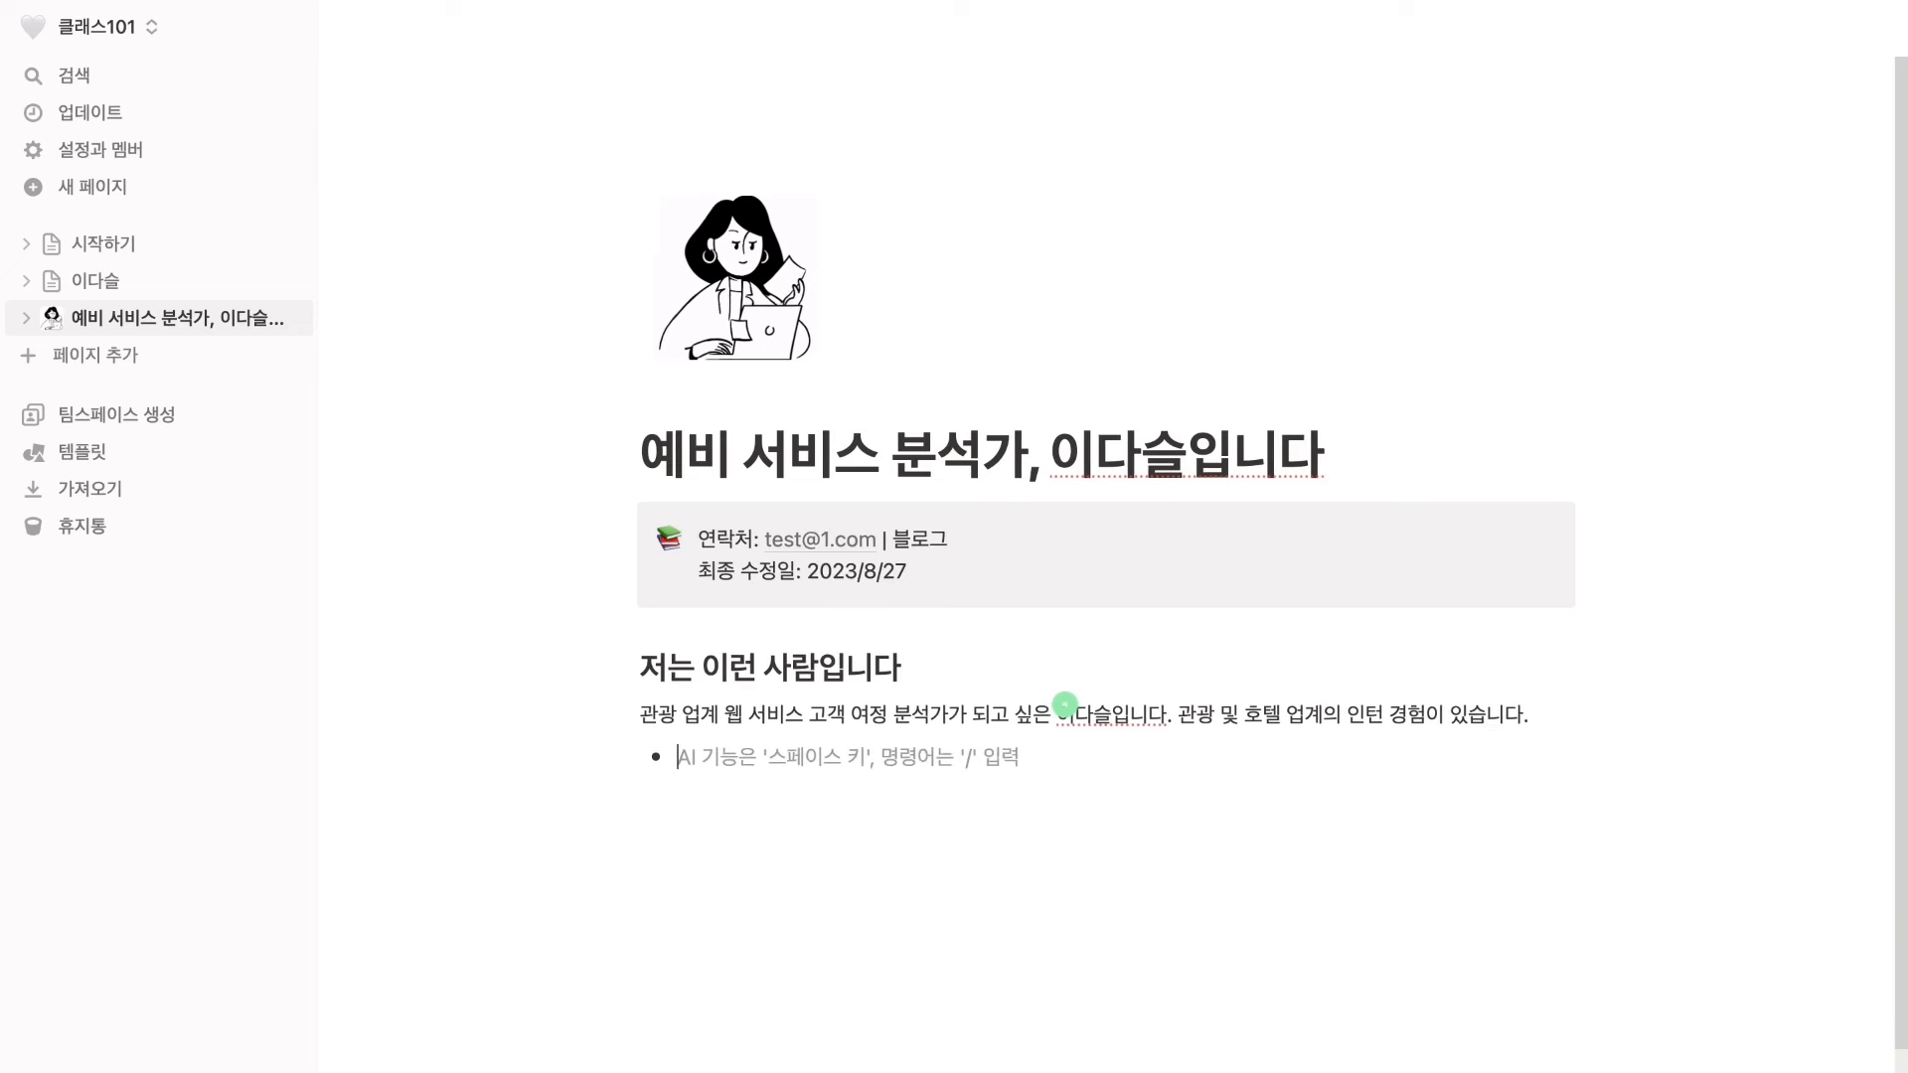
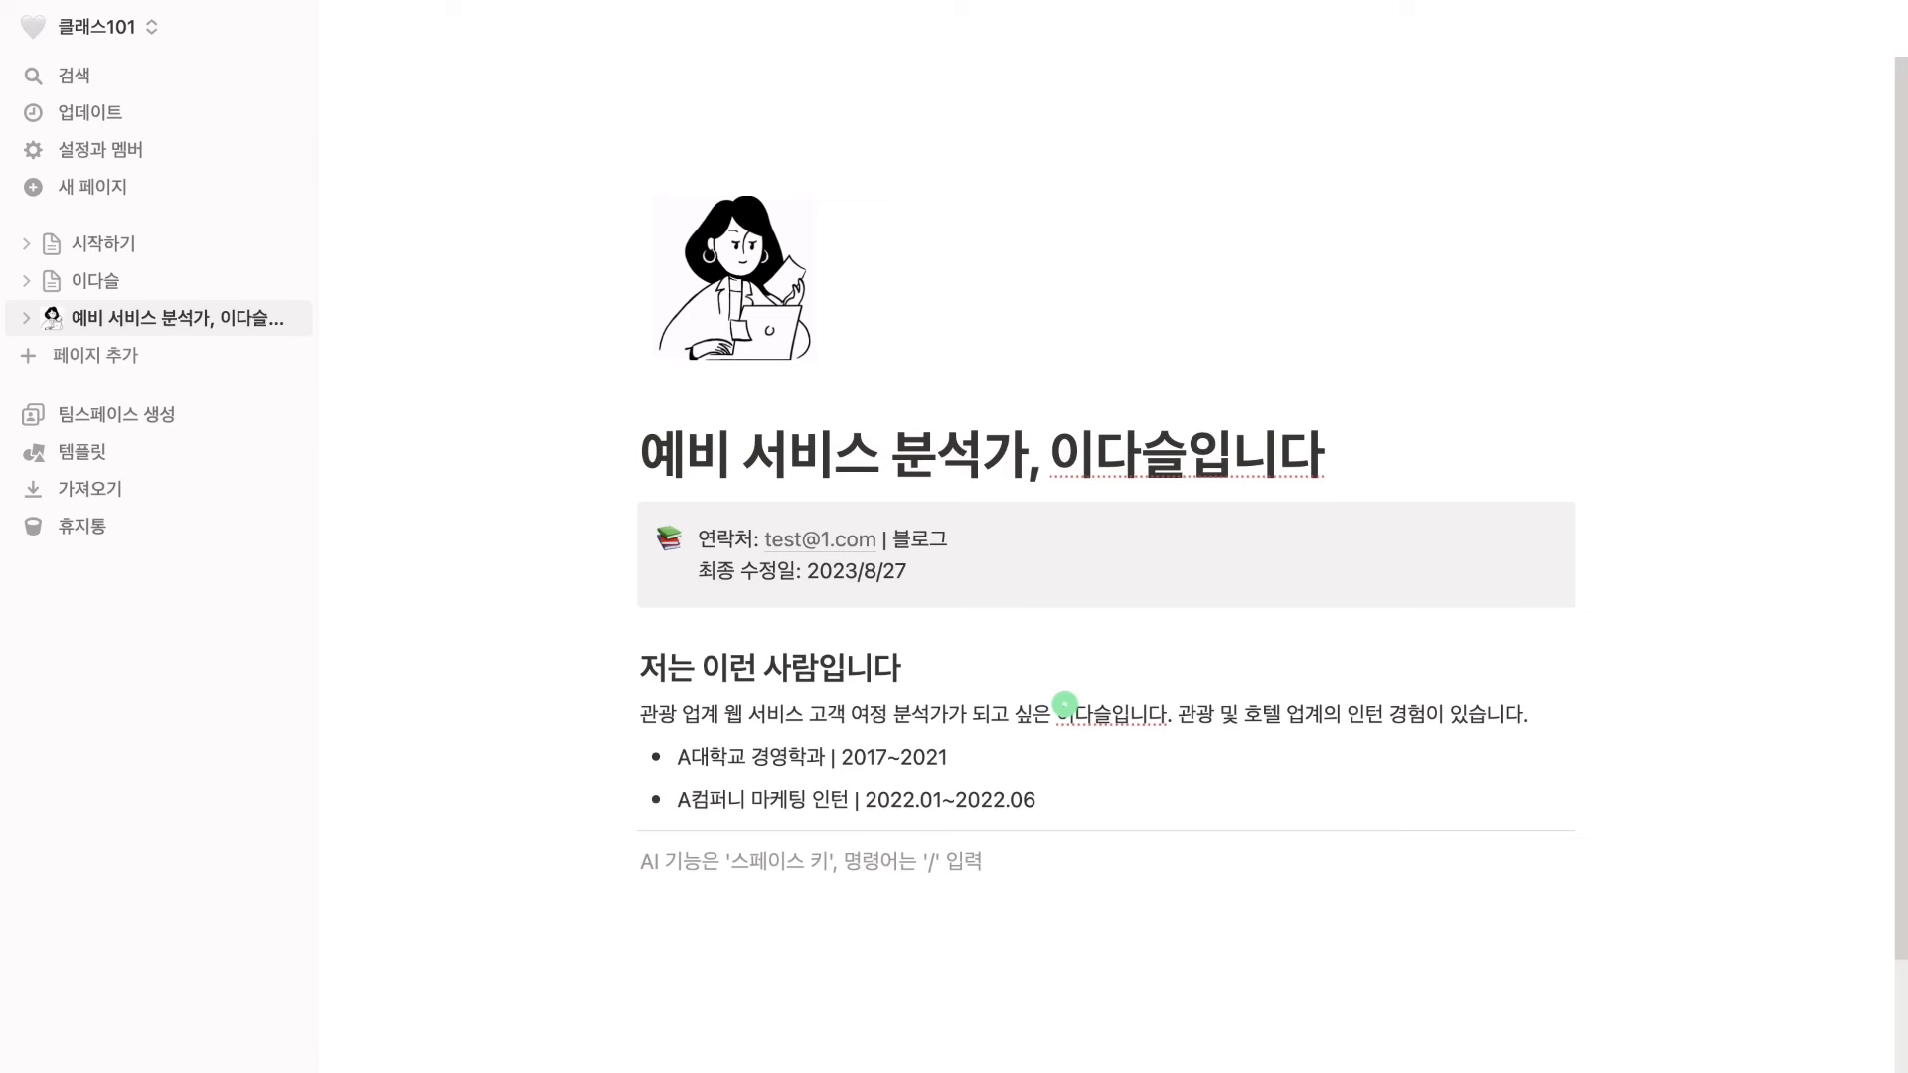
Move the intro paragraph and both bullets into a column beside '저는 이런 사람입니다', then adjust the divider
drag(1667, 796, 1091, 713)
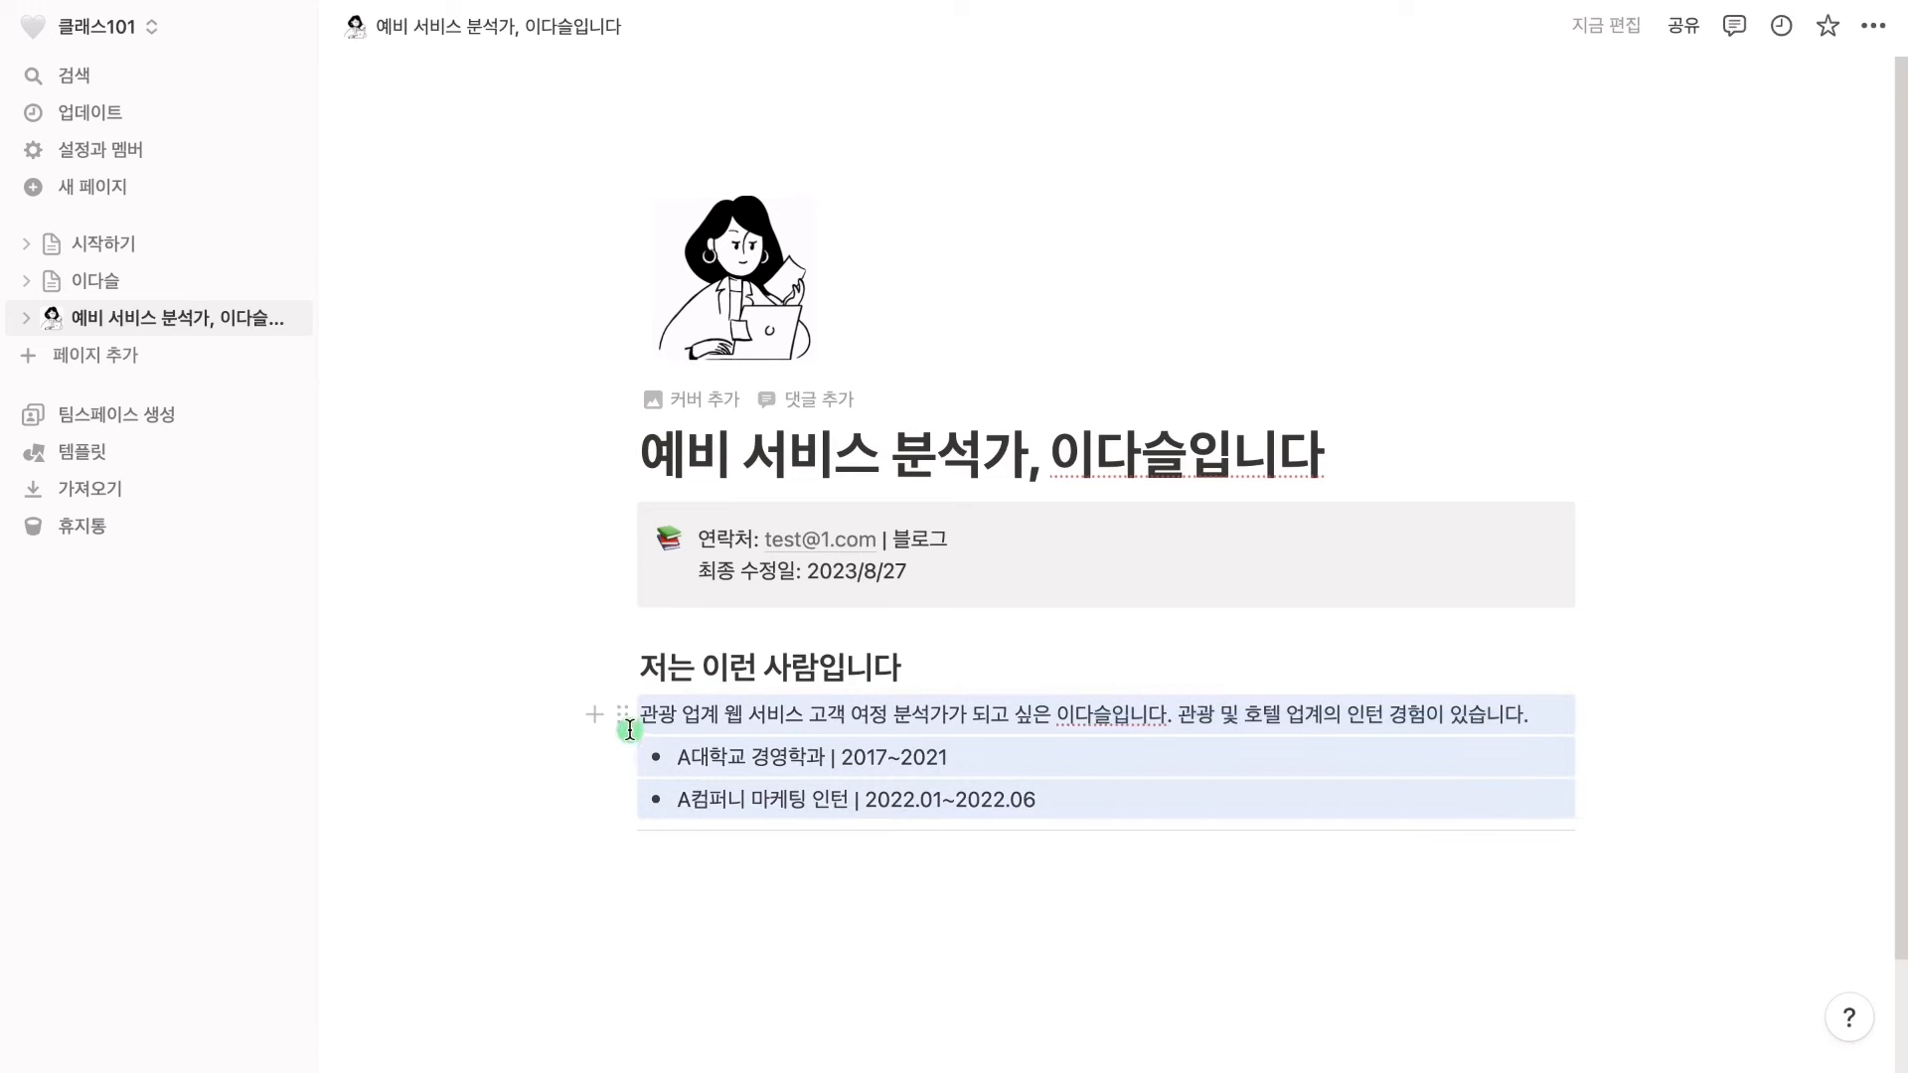
drag(624, 726, 1628, 662)
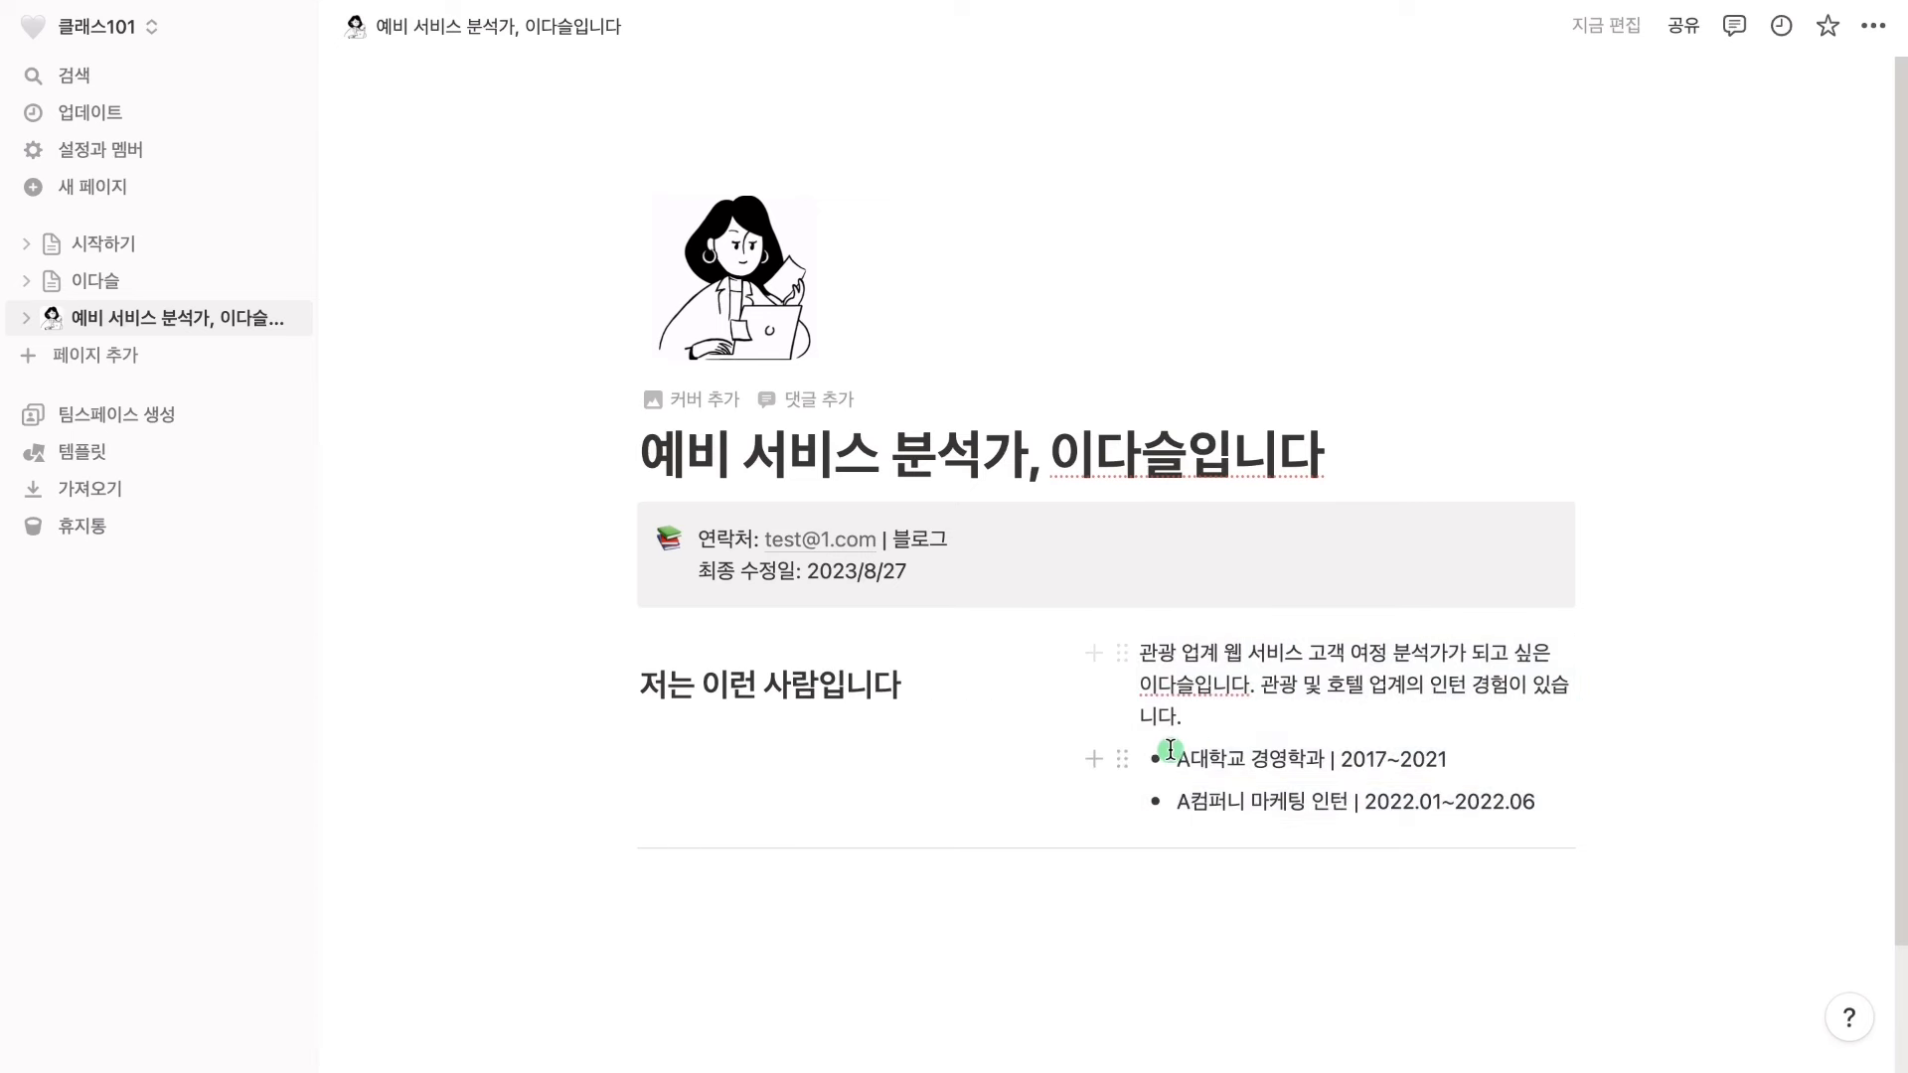
drag(1088, 718, 1043, 728)
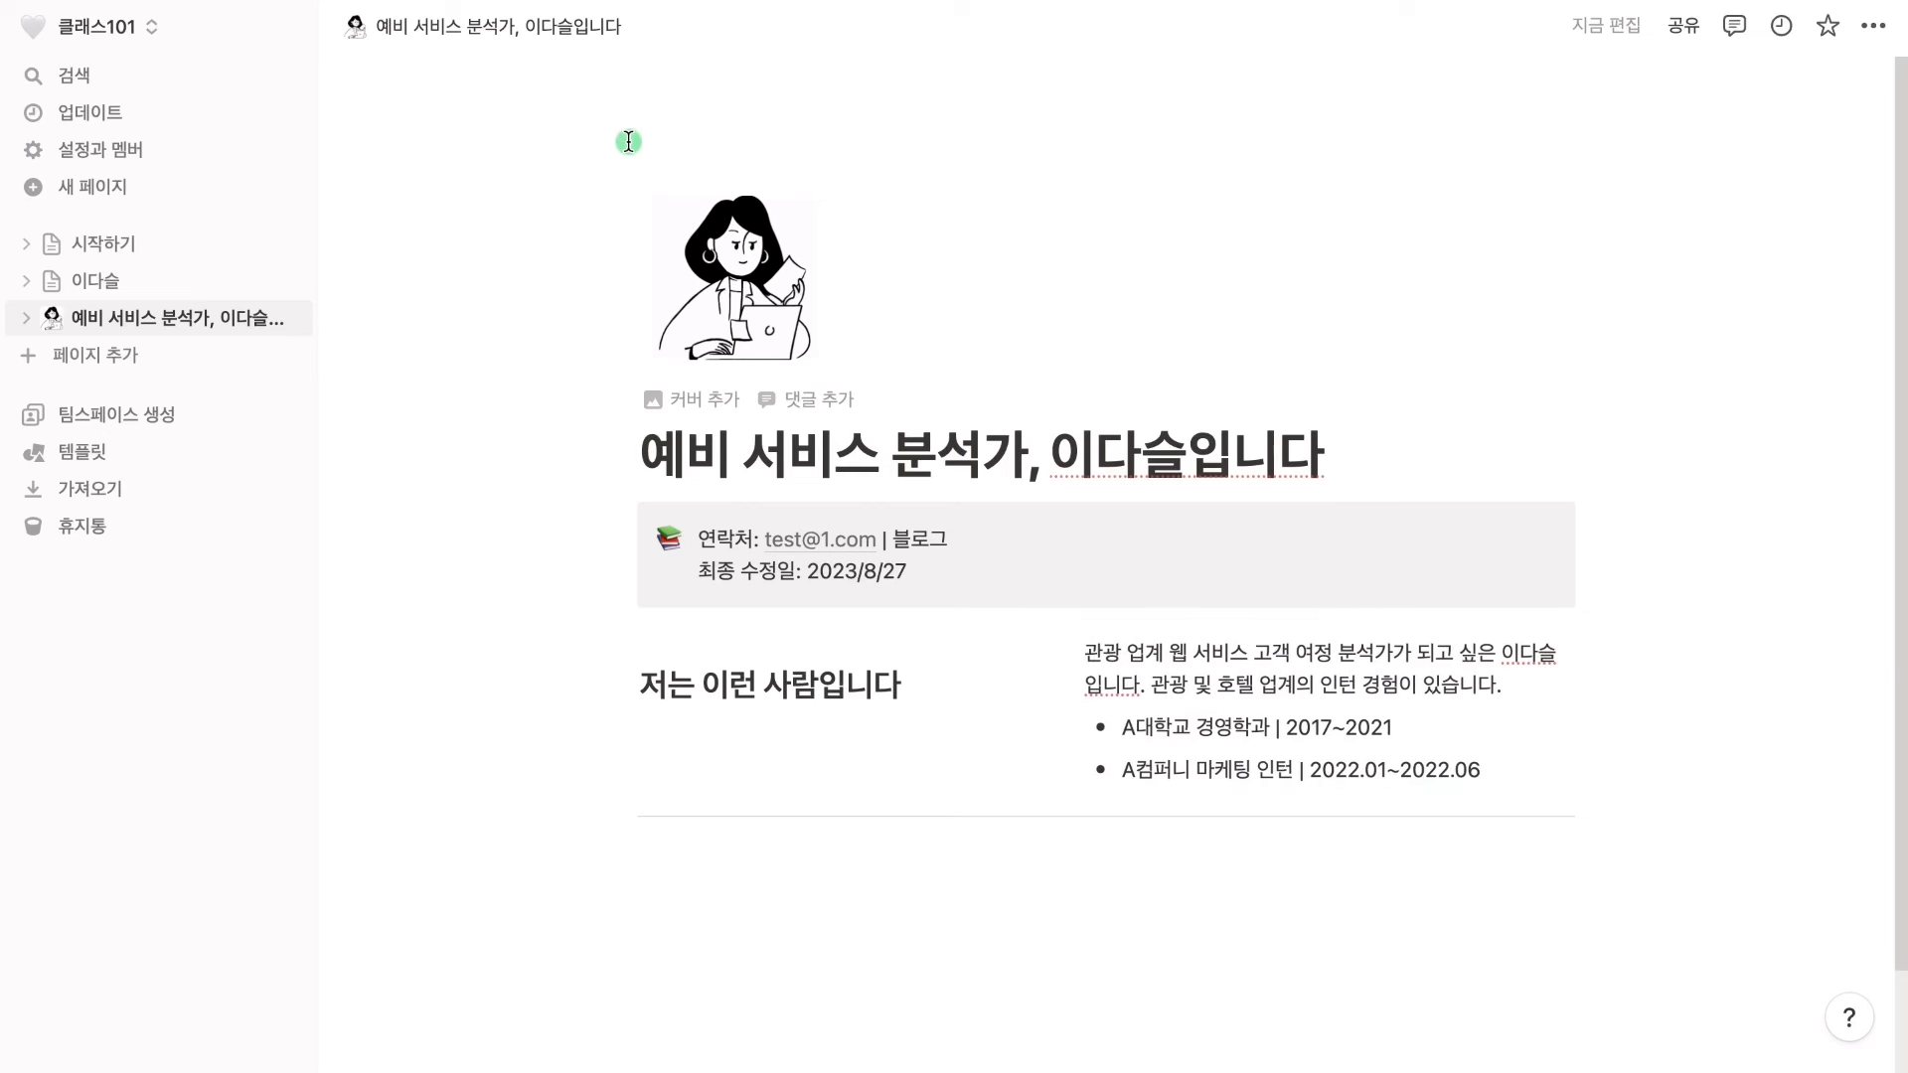
Hide the sidebar, turn on 작은 텍스트 and 전체 너비, then start a block below the intro
mouse_move(288, 27)
click(288, 41)
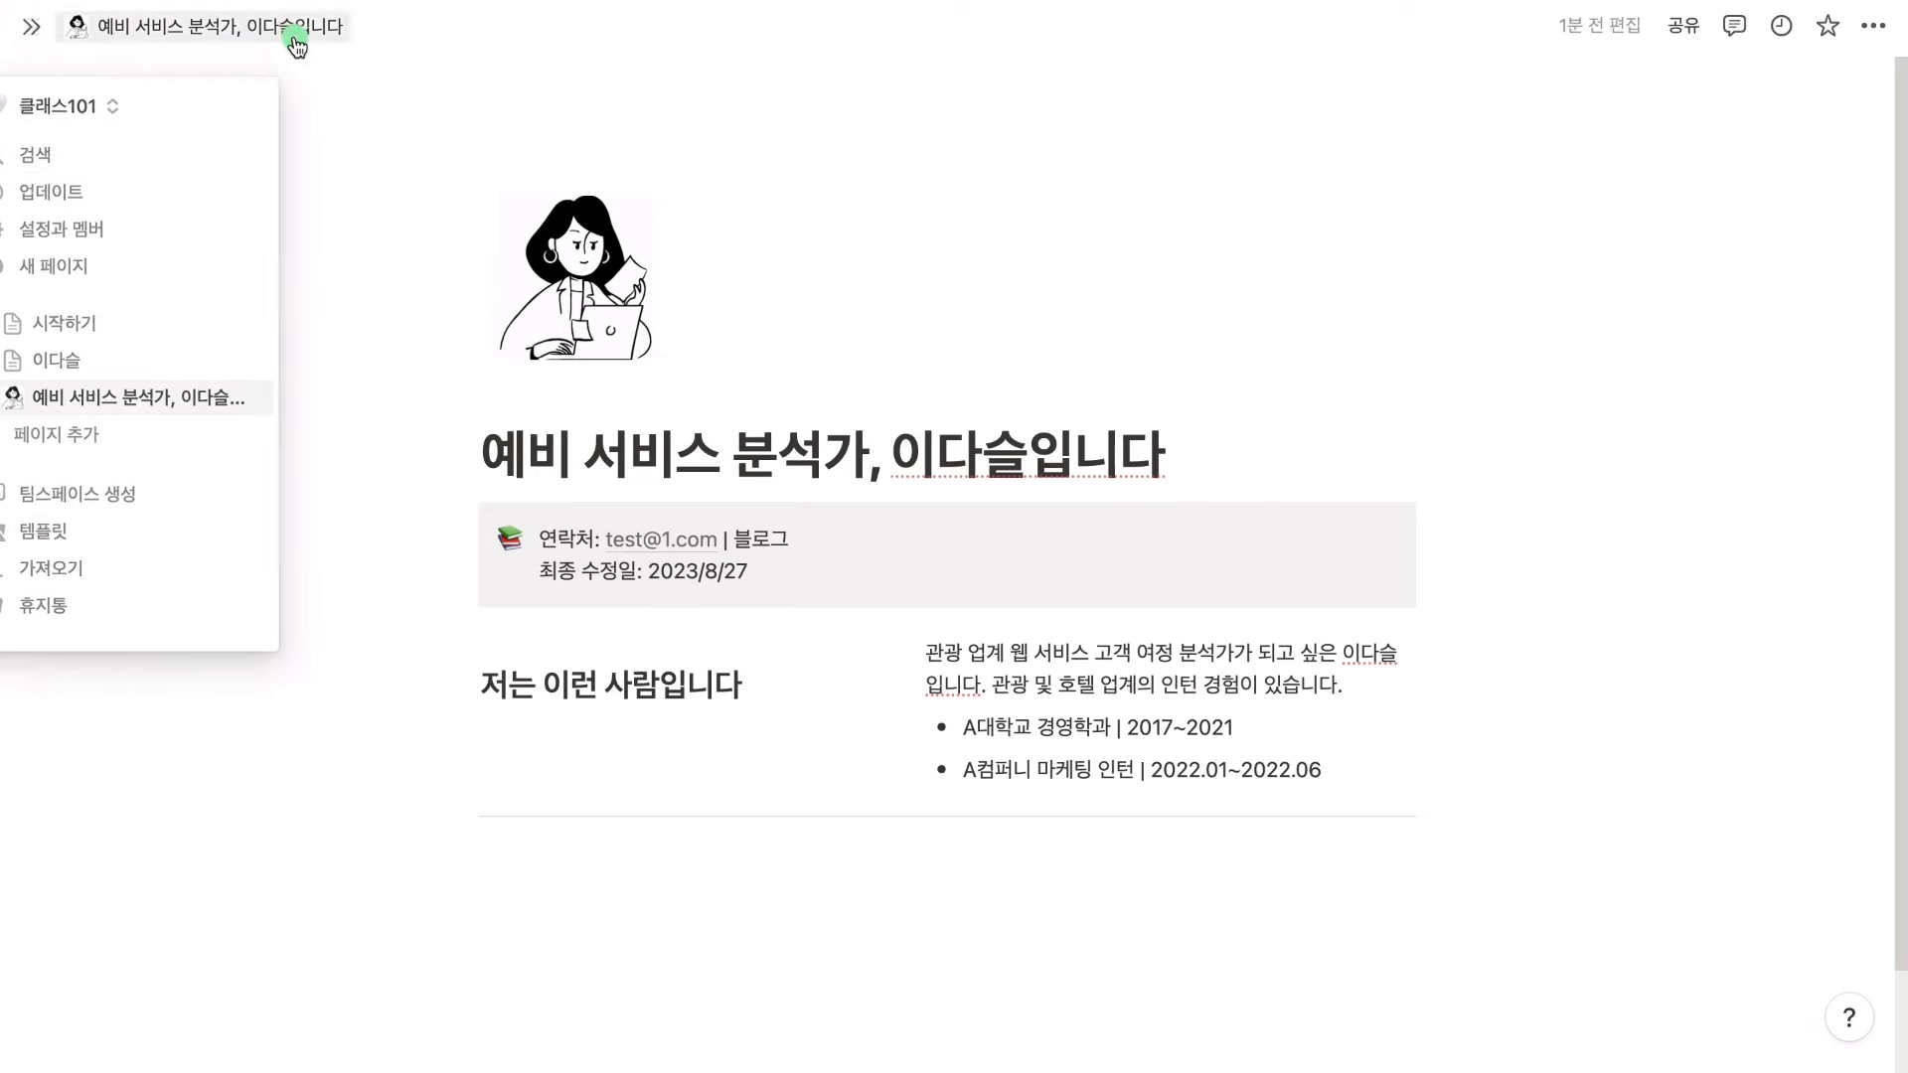
click(1874, 28)
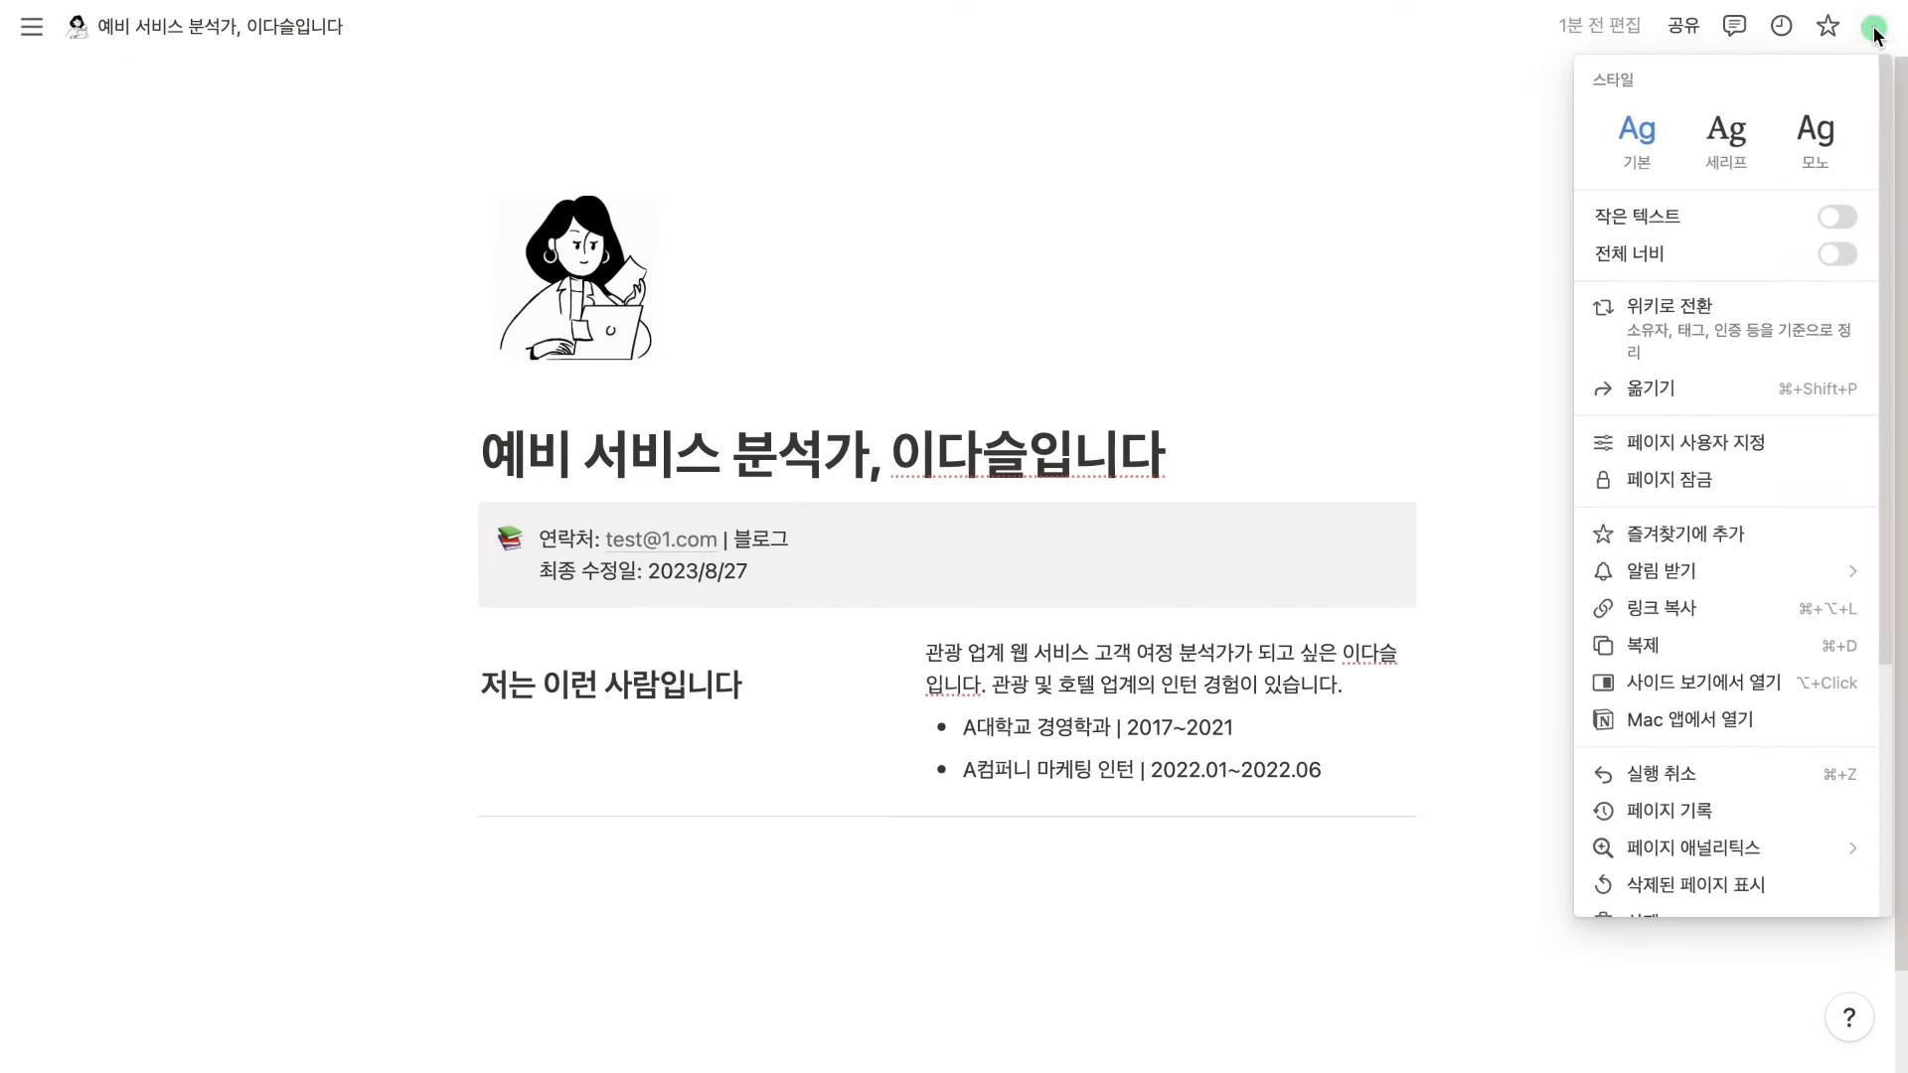
click(1840, 218)
click(1845, 251)
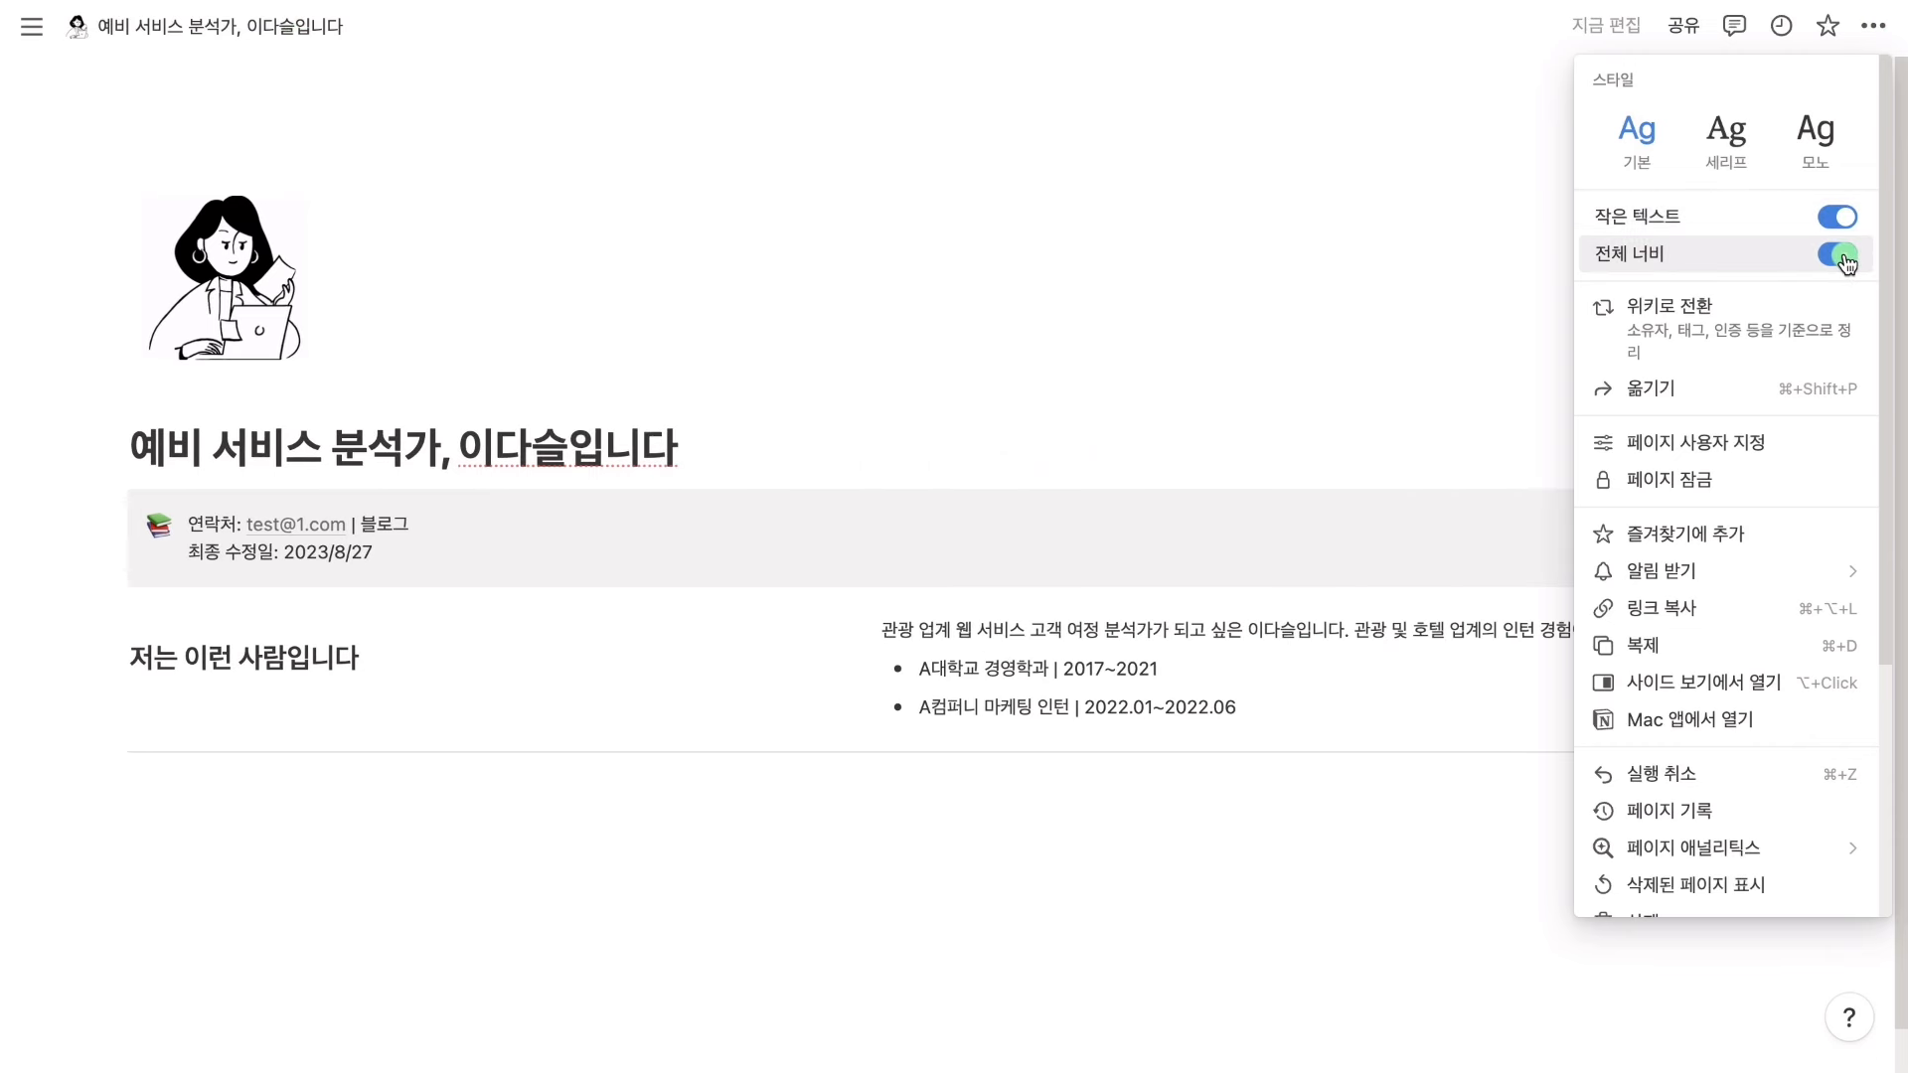
click(1481, 297)
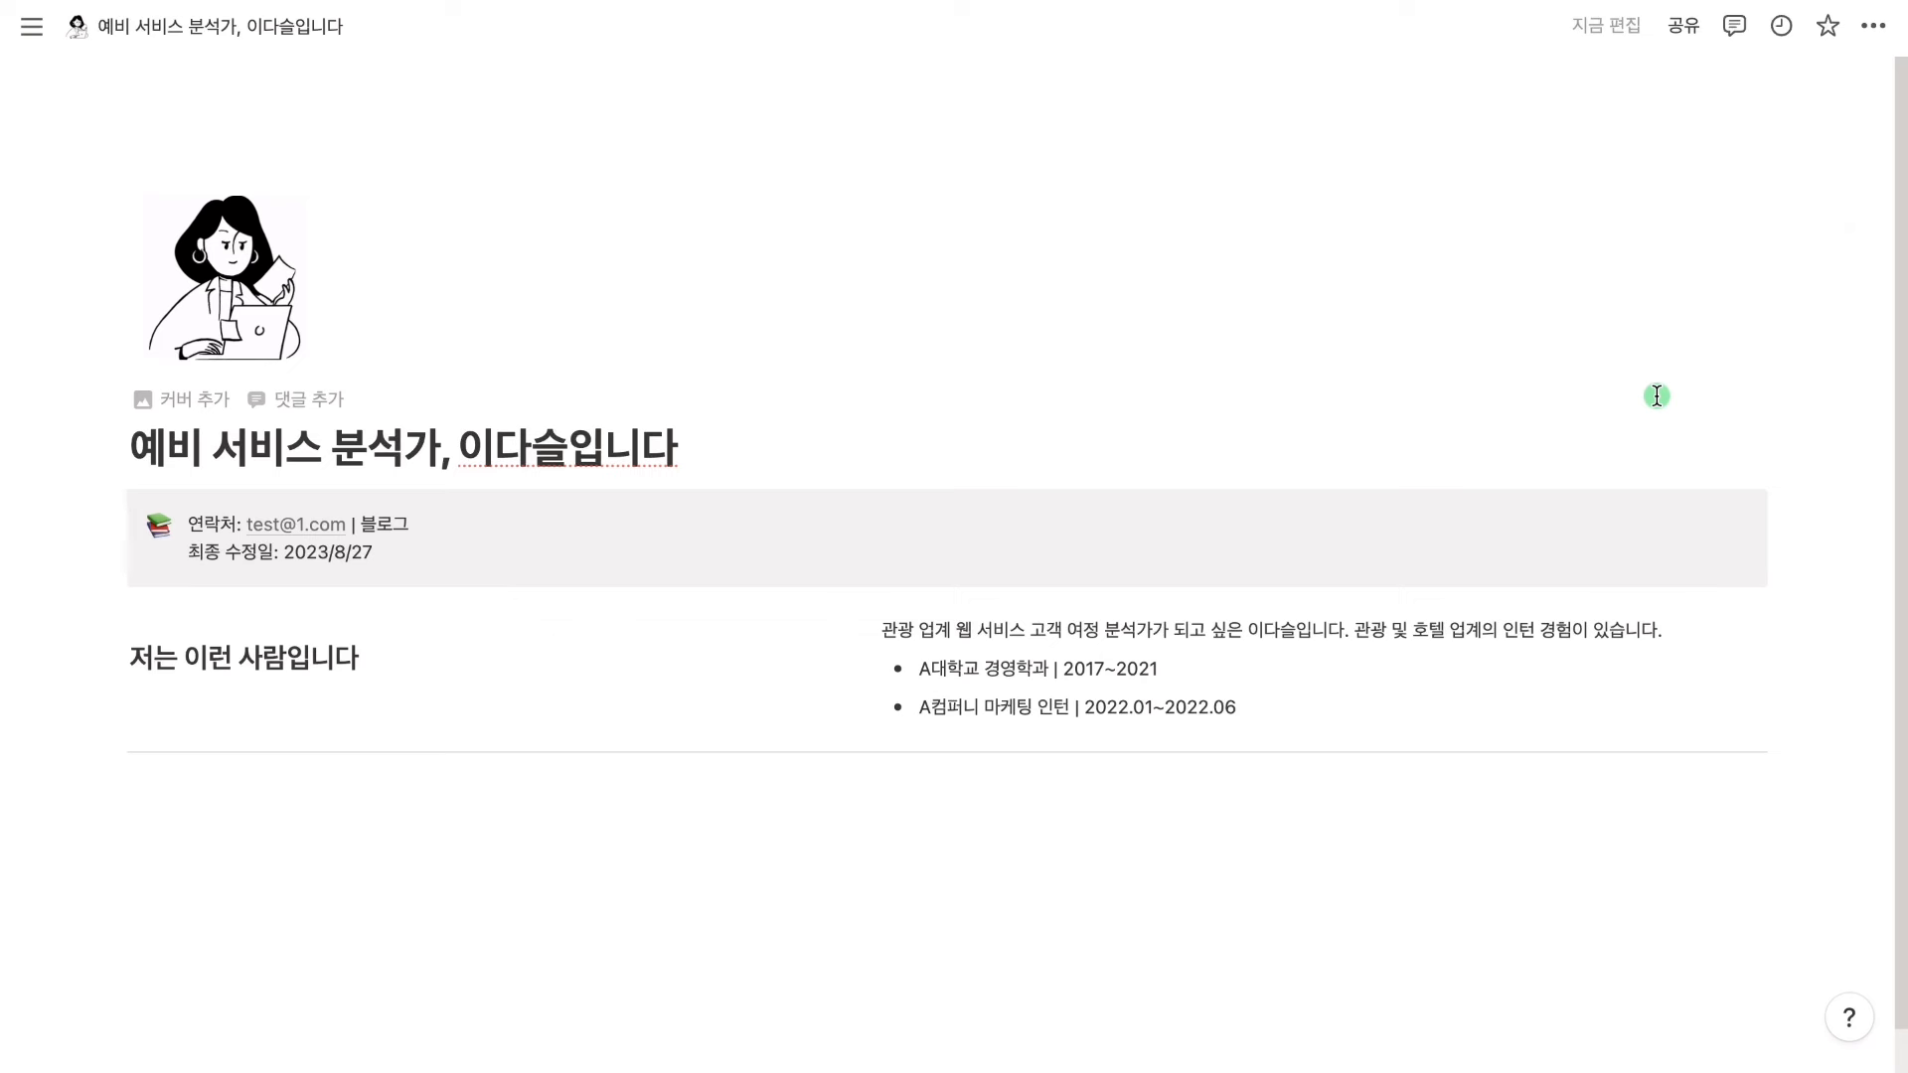
click(375, 811)
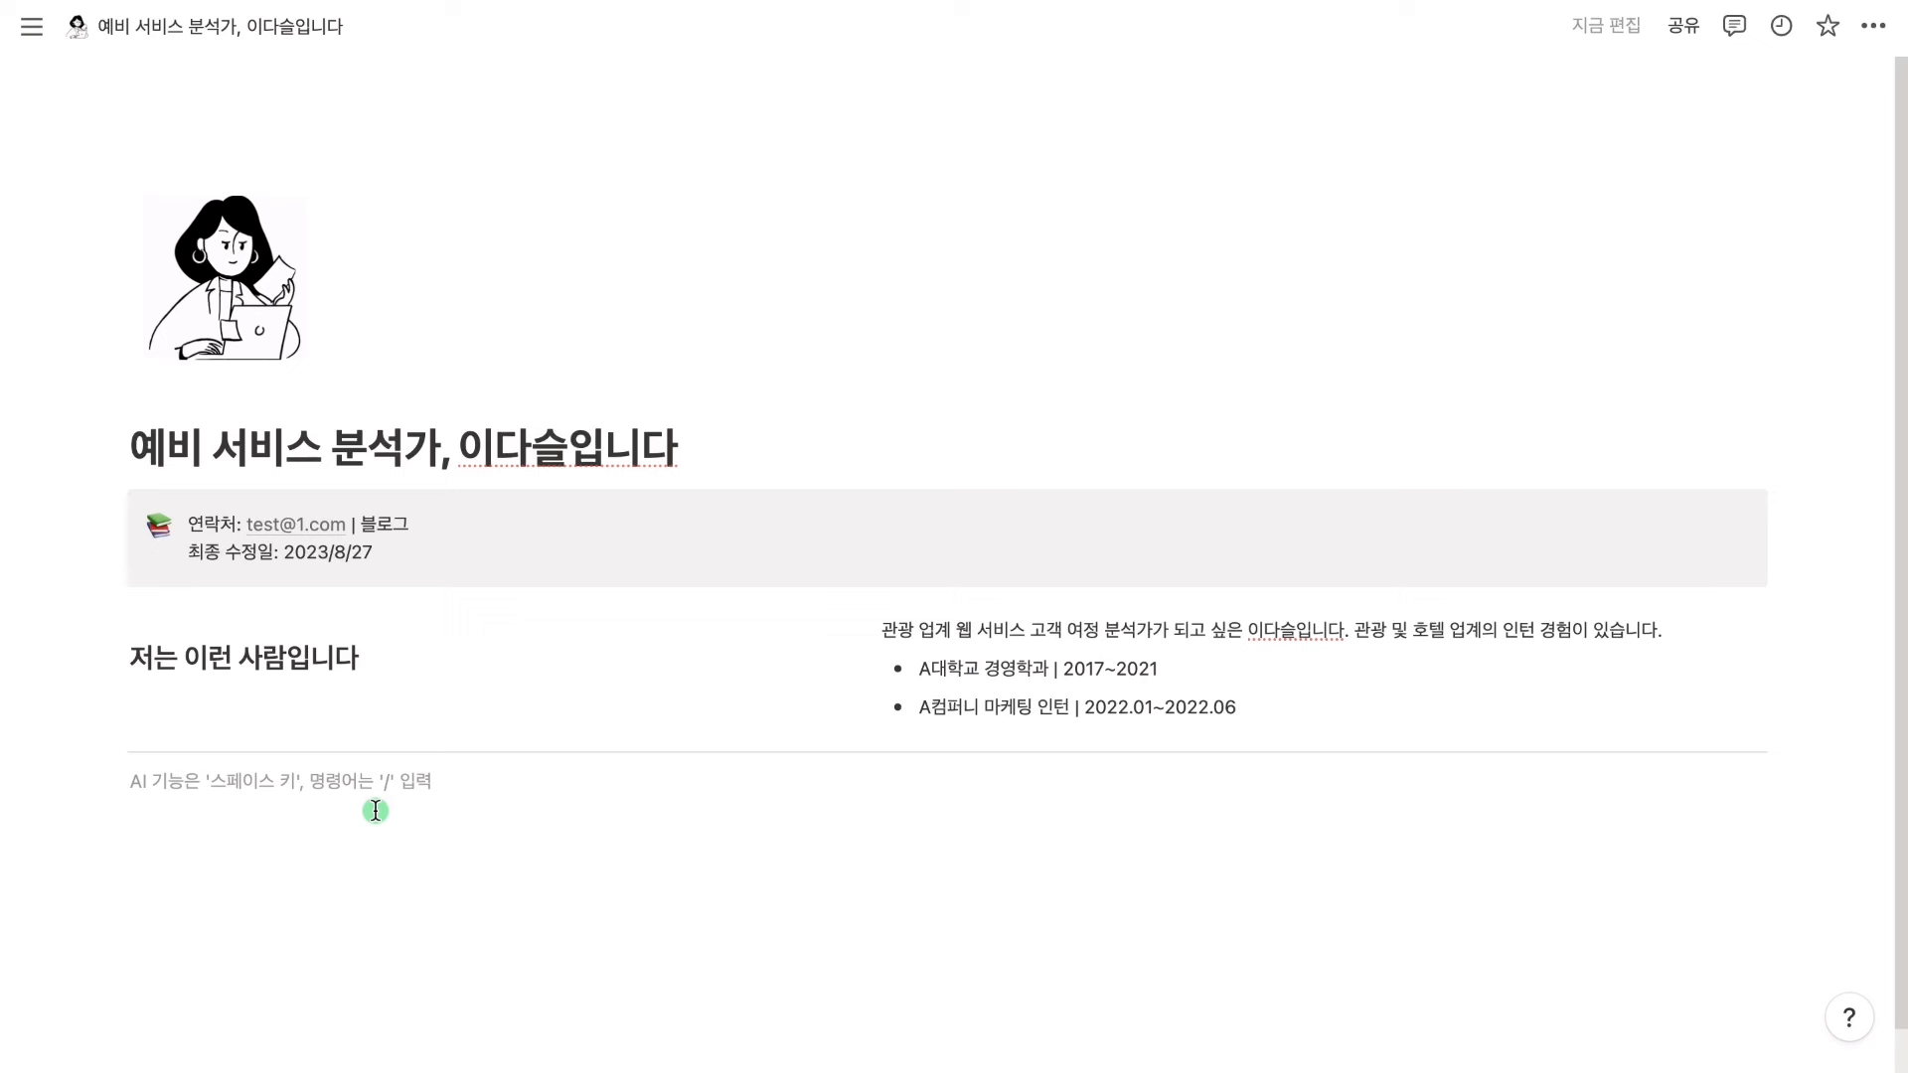
Add a Heading 2 '매일 공부하고 있습니다' and a paragraph about fearless study and a weekly routine
text(## )
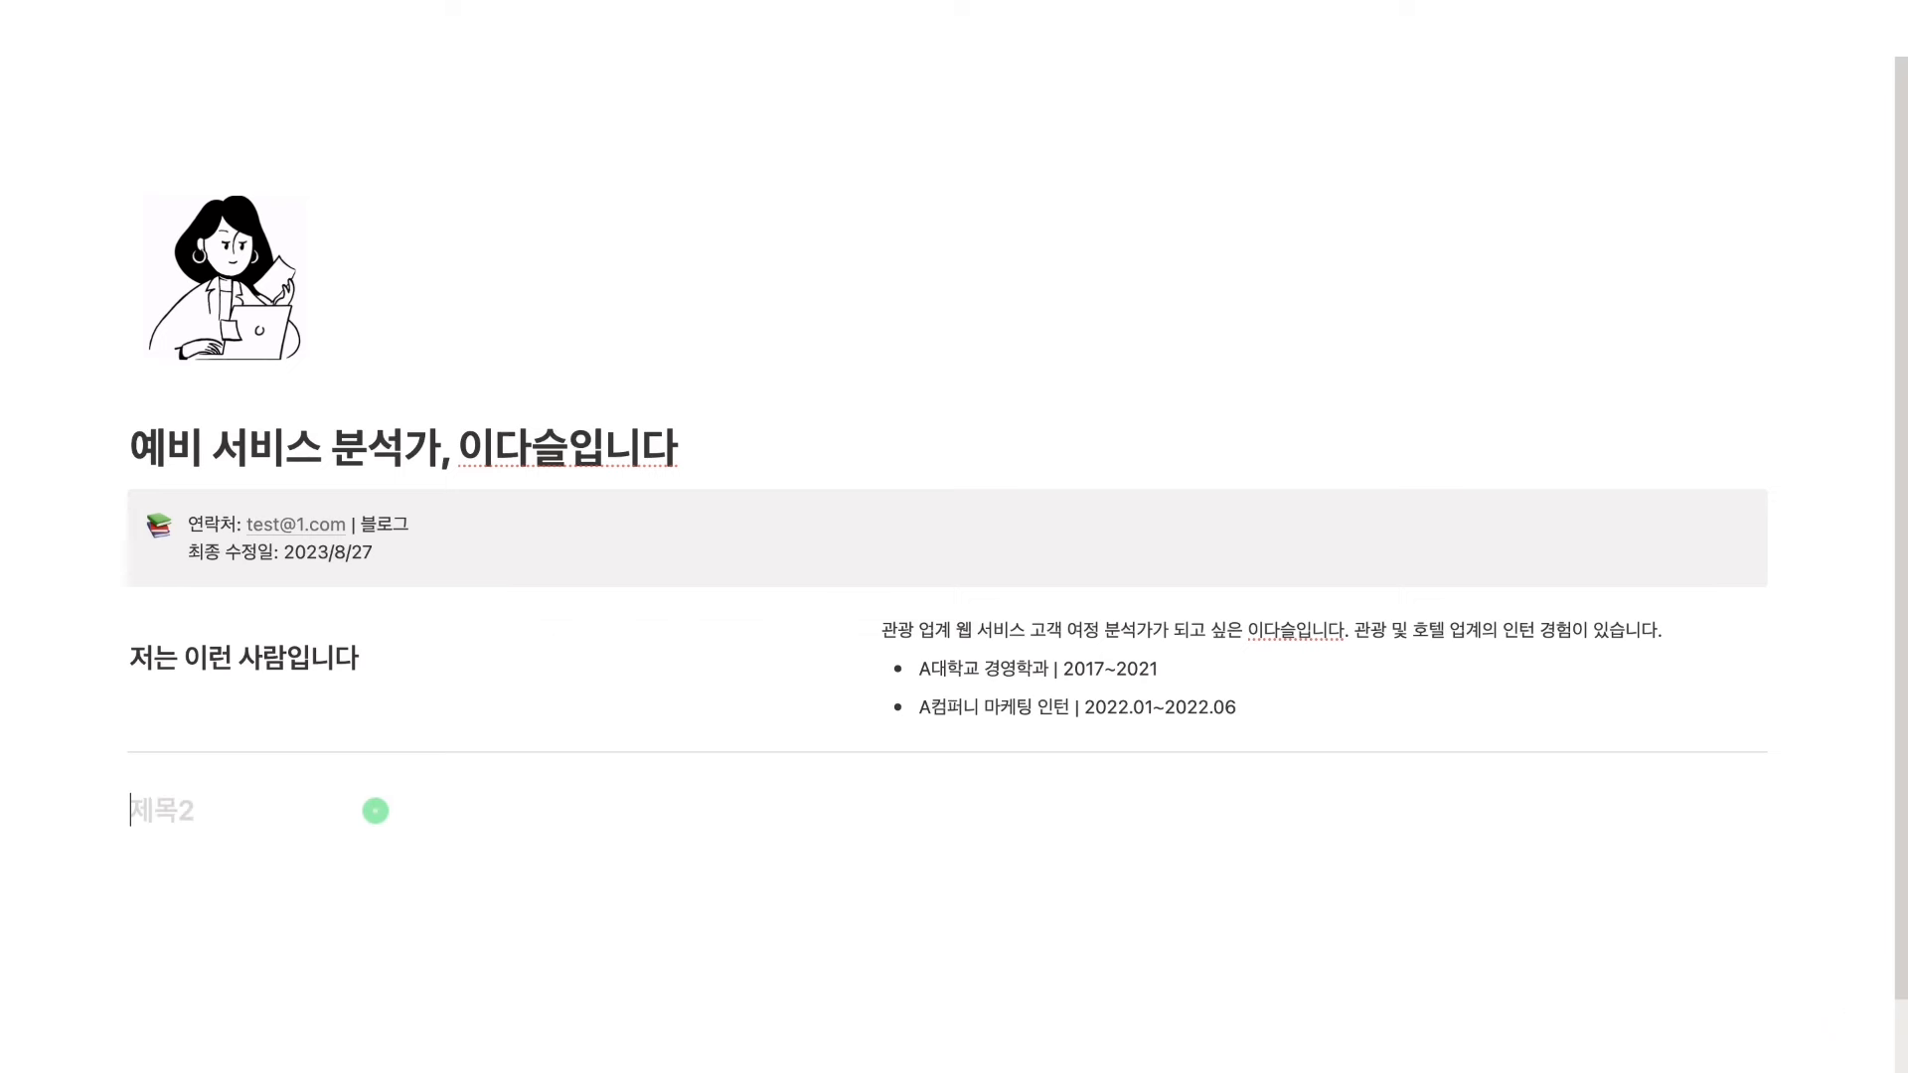
text(매일 공부하고 이)
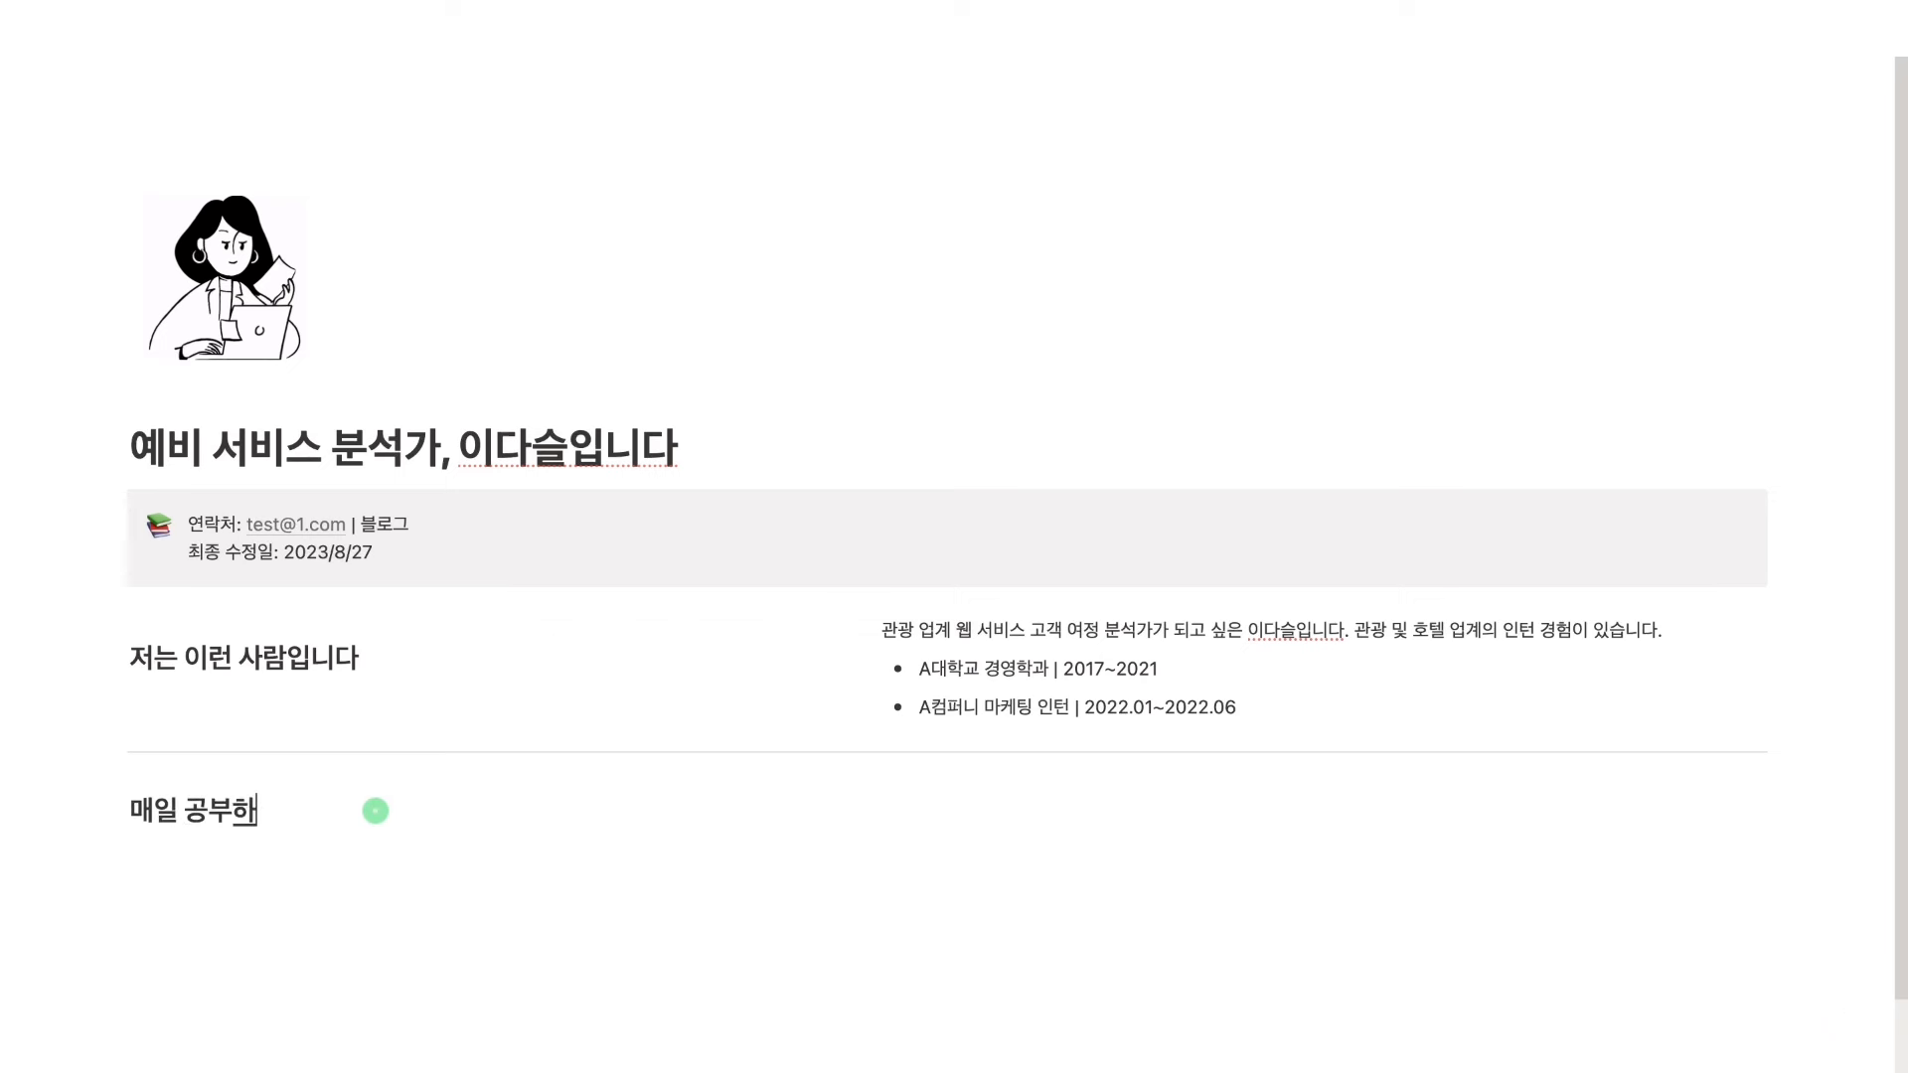
text(ㅆㅅㅡㅂㄴㅣㄷㅏ)
key(Return)
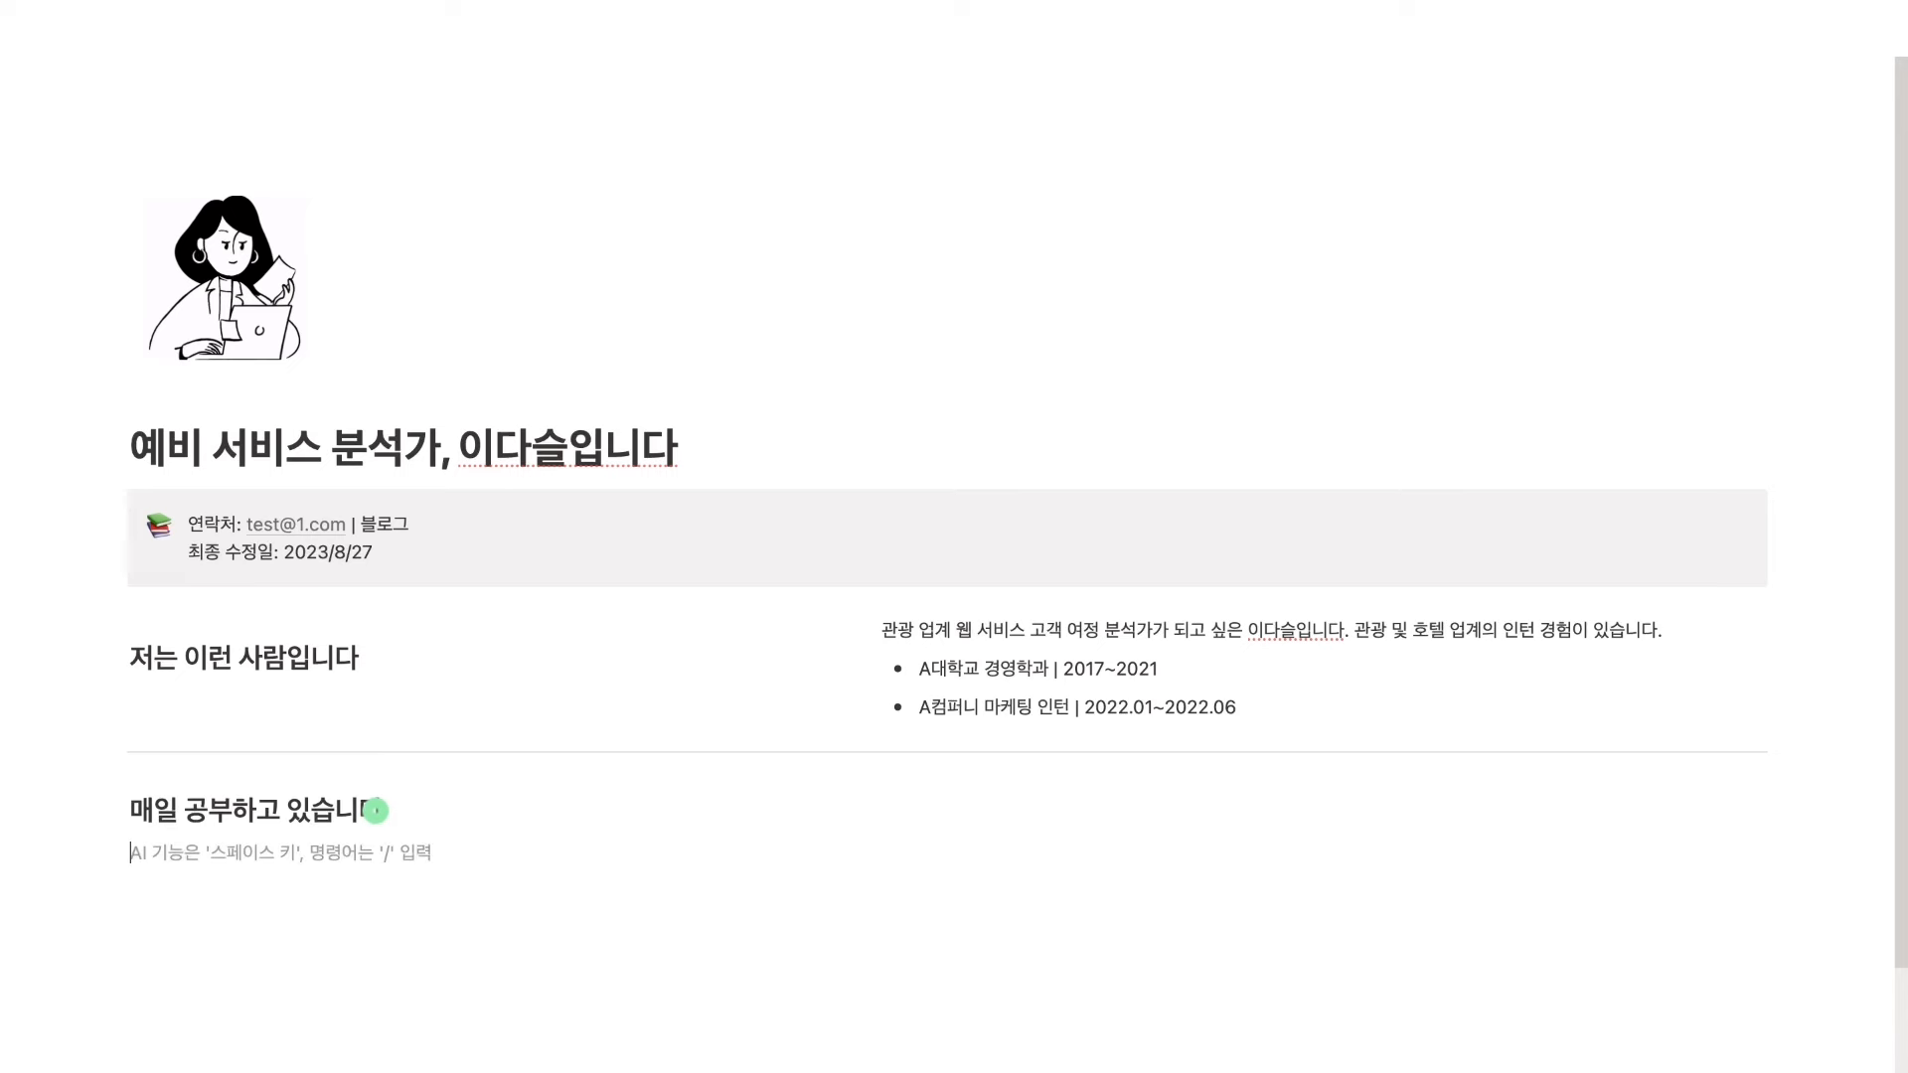
scroll(376, 811, down, 2)
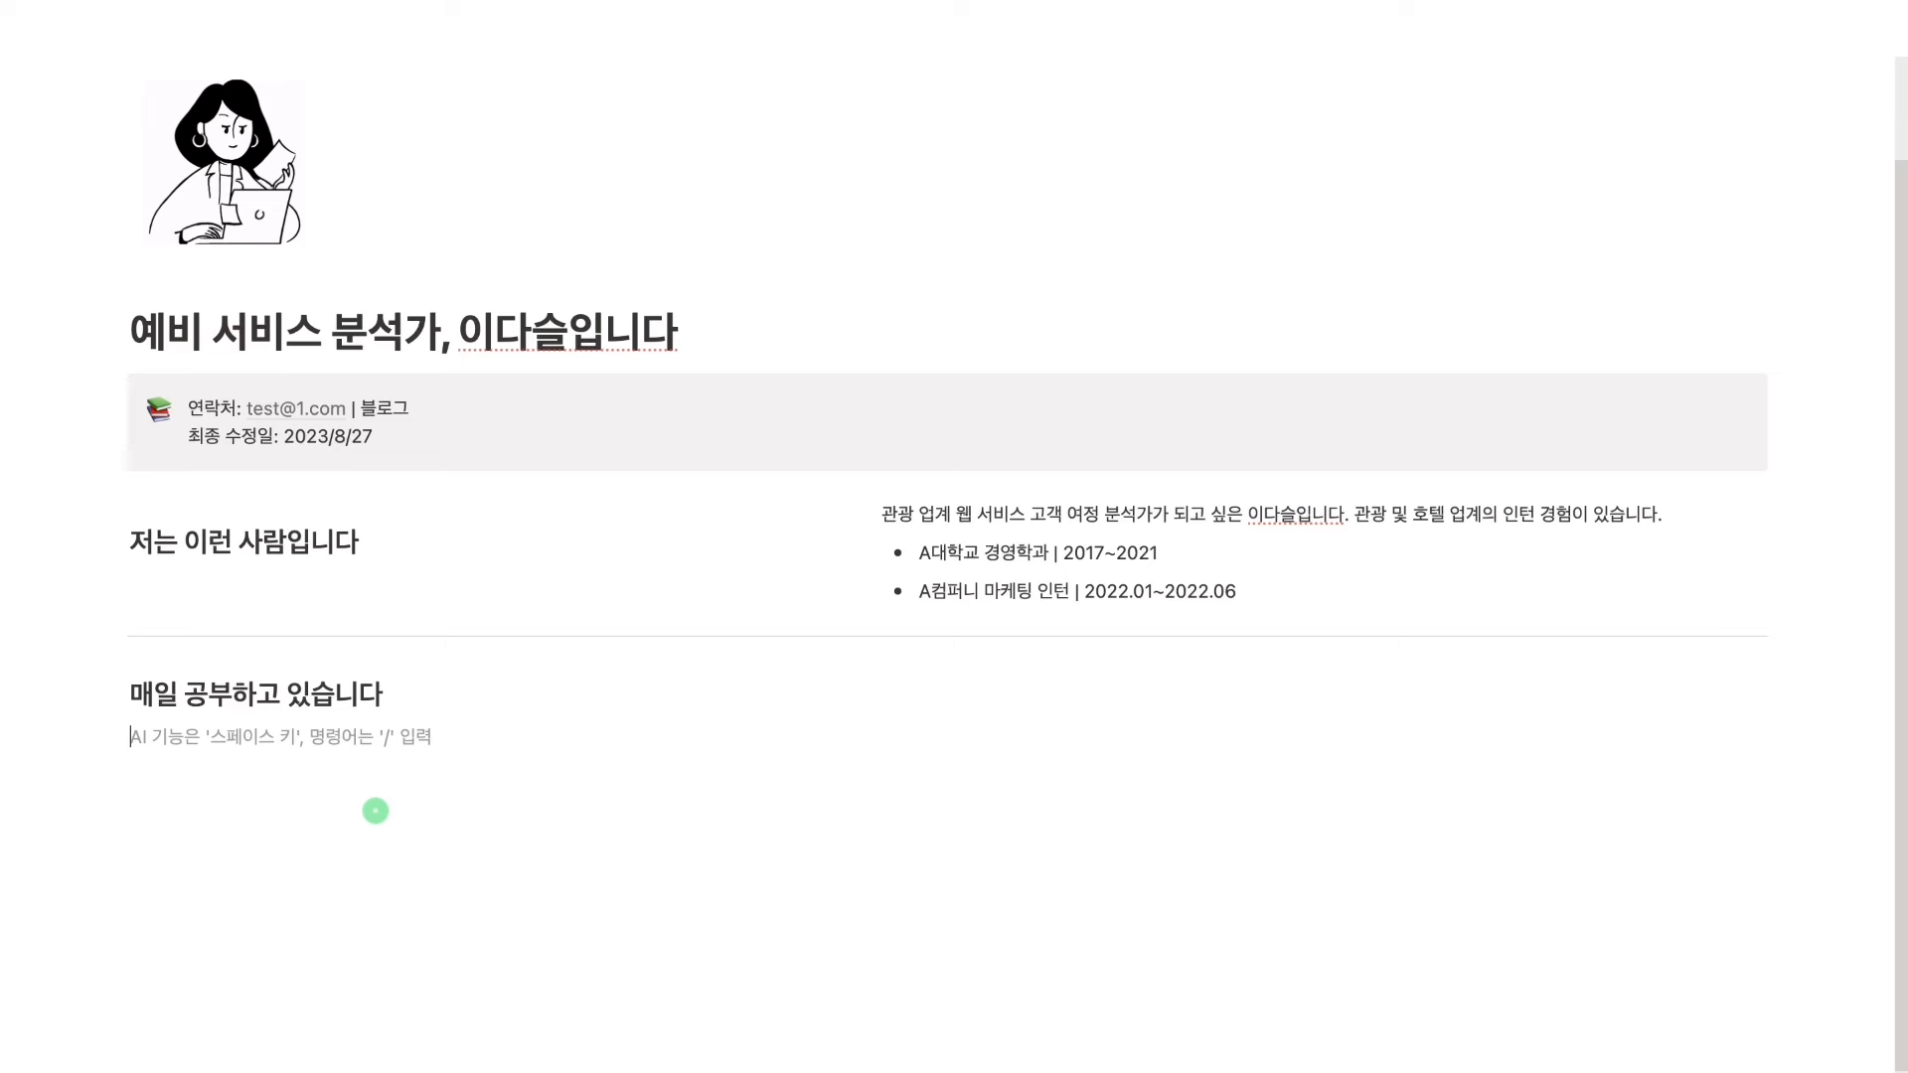
text(새로)
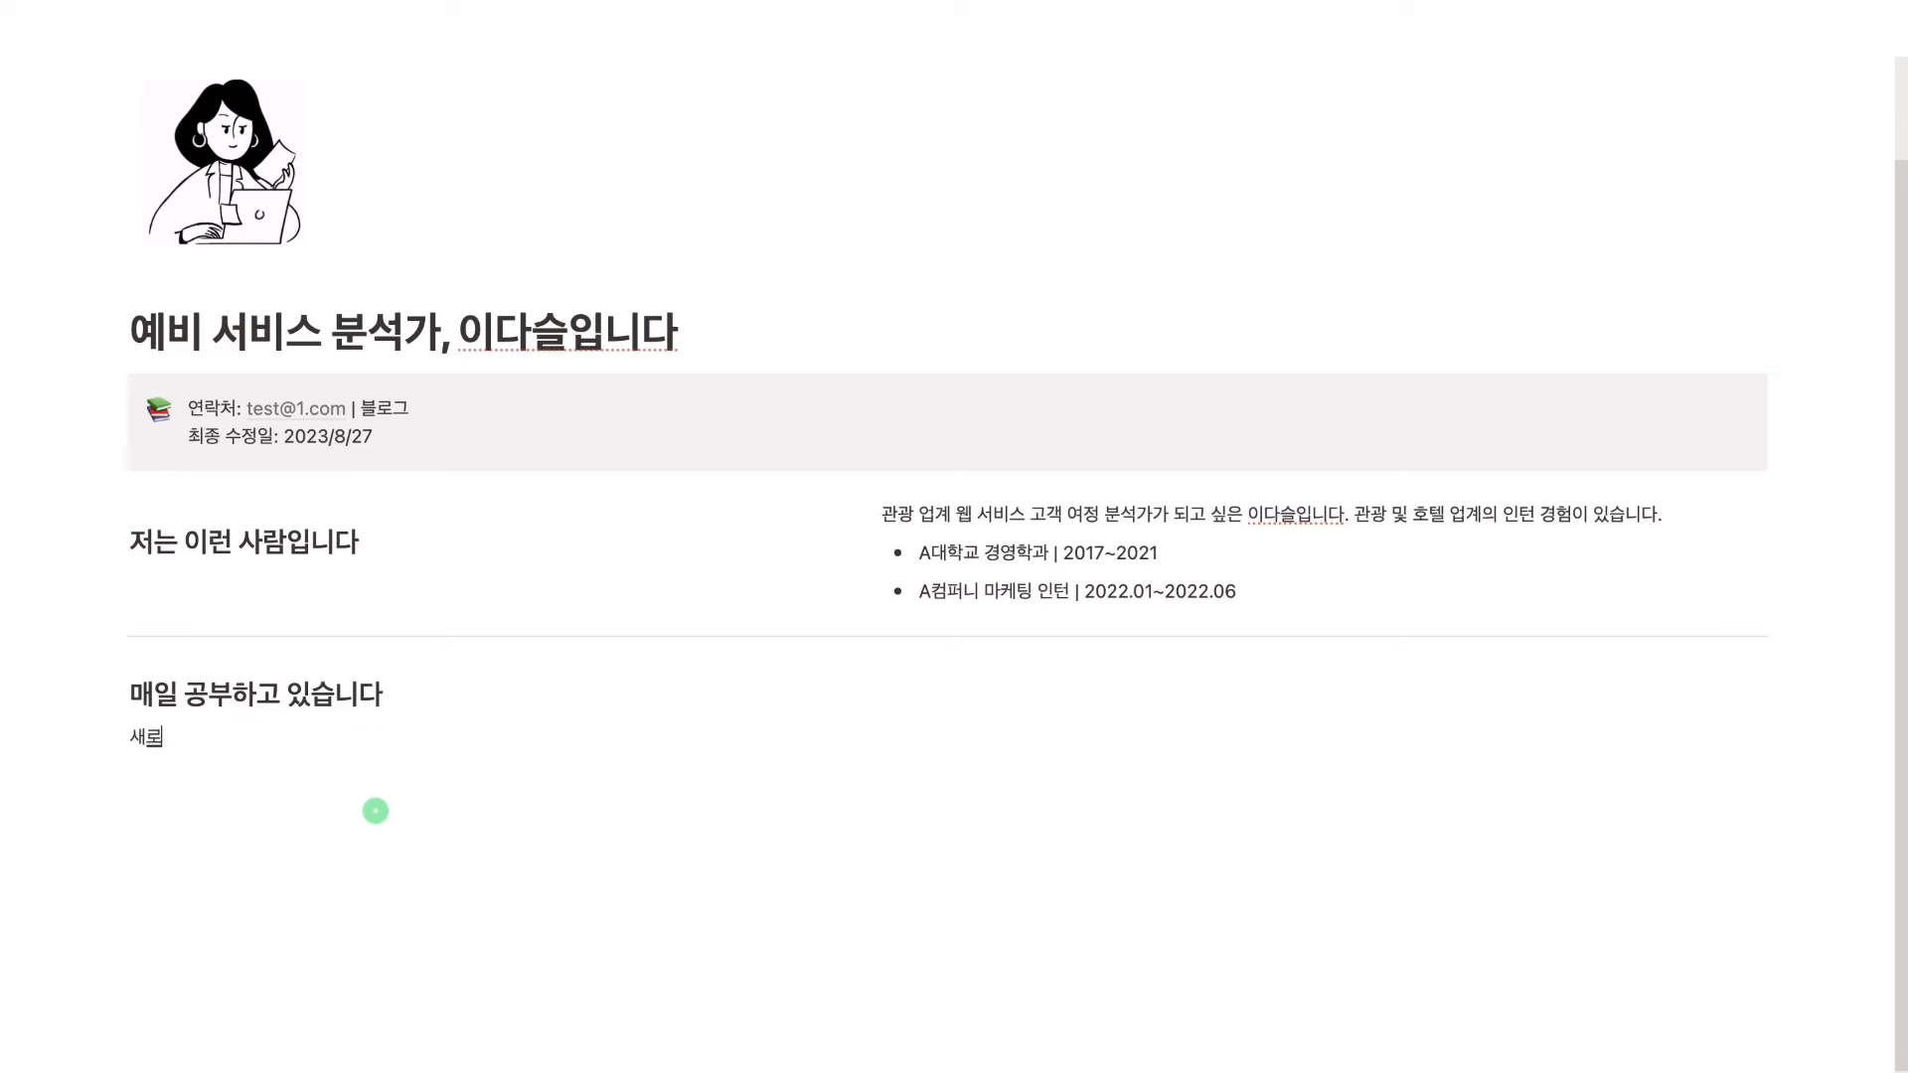
text(운 분야에도 두려에)
text(움 없이 돐)
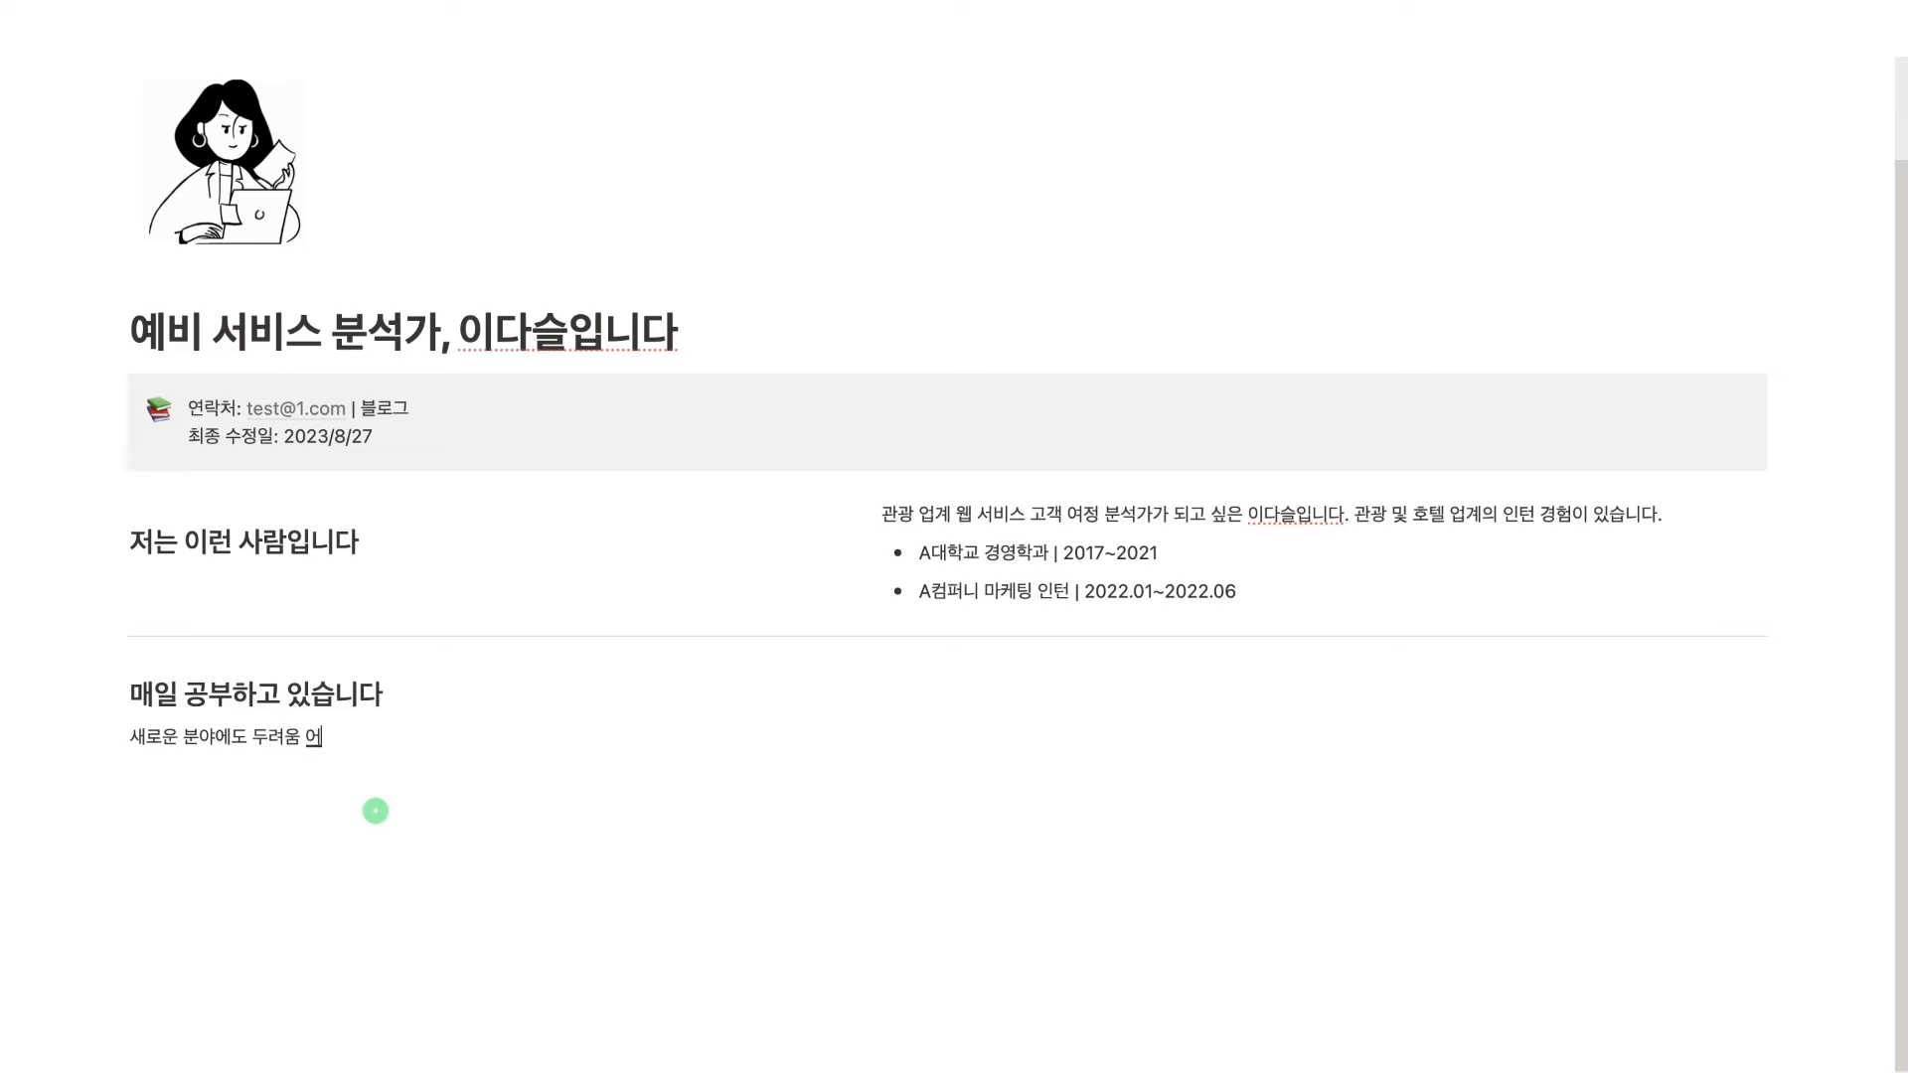
text(도전하고, 공브부합니다. 줘)
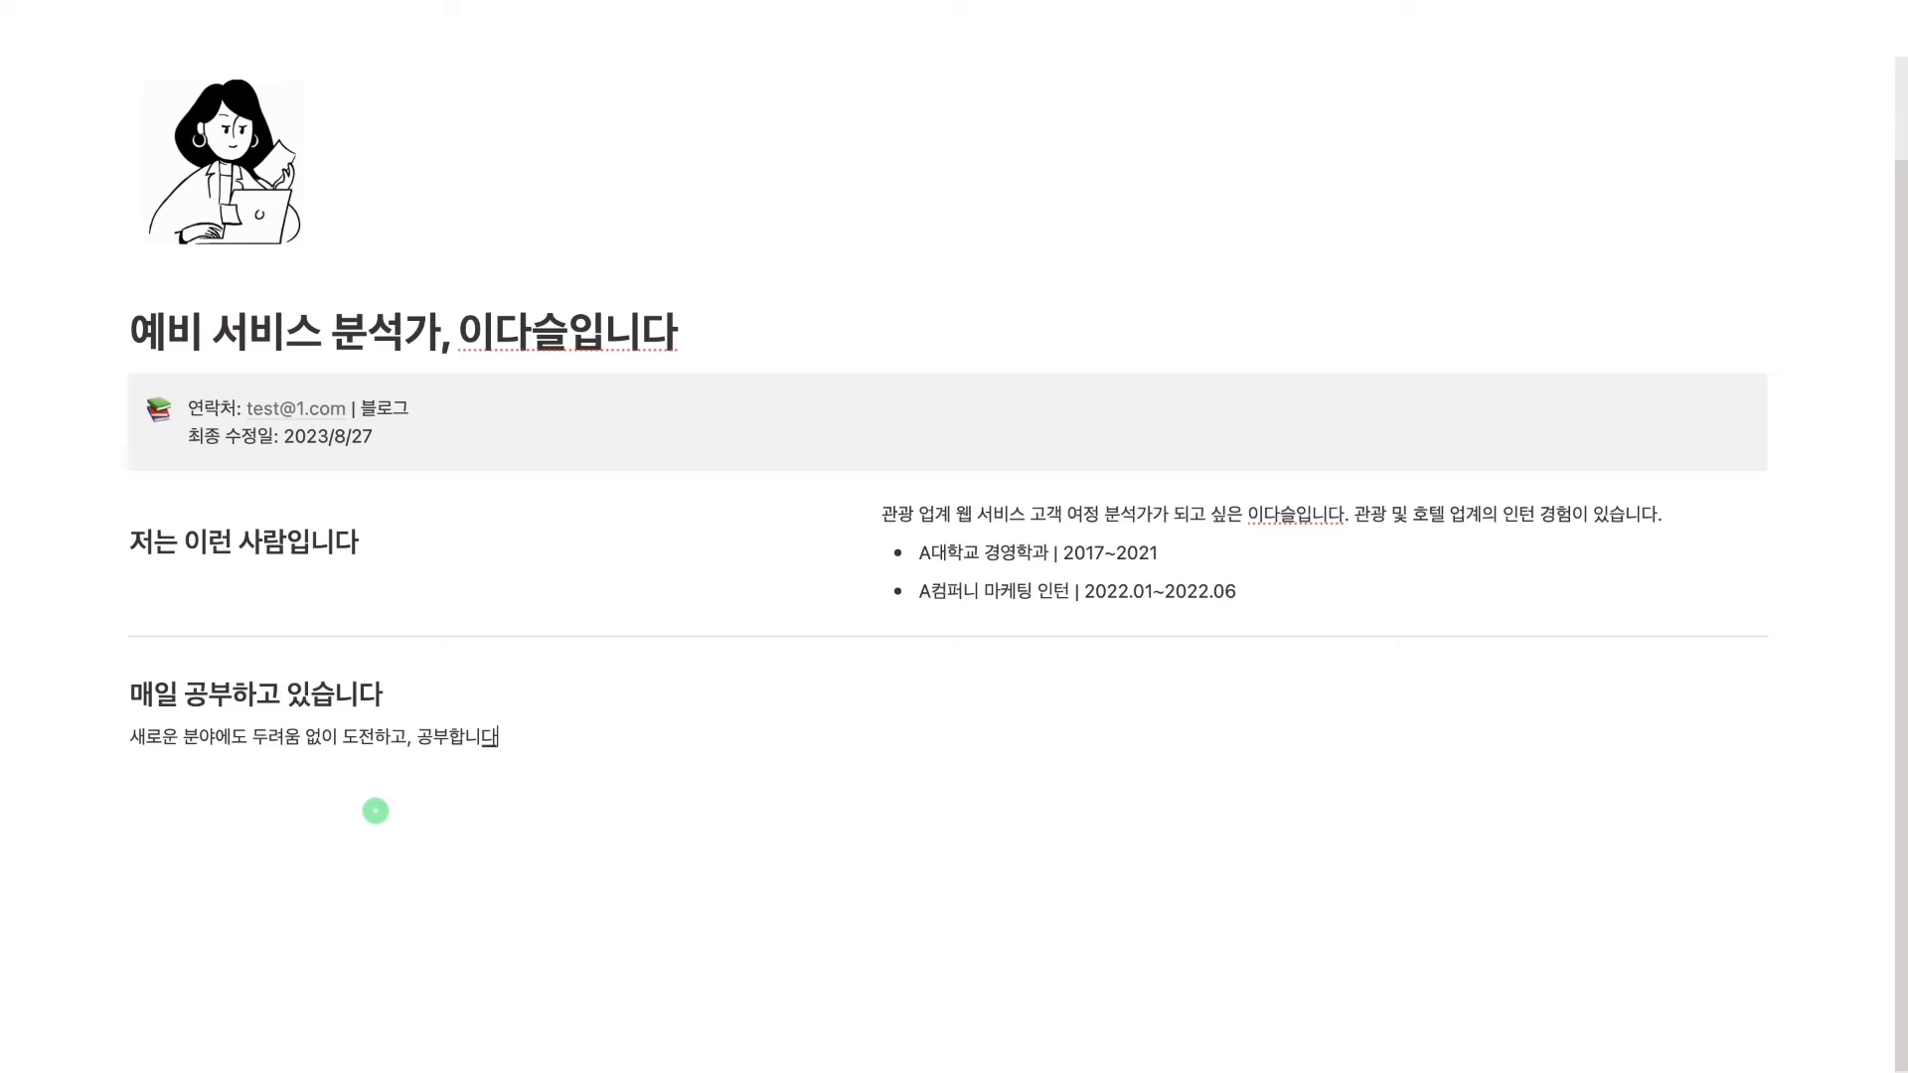
text(주간 루틴을 만들어 시간을)
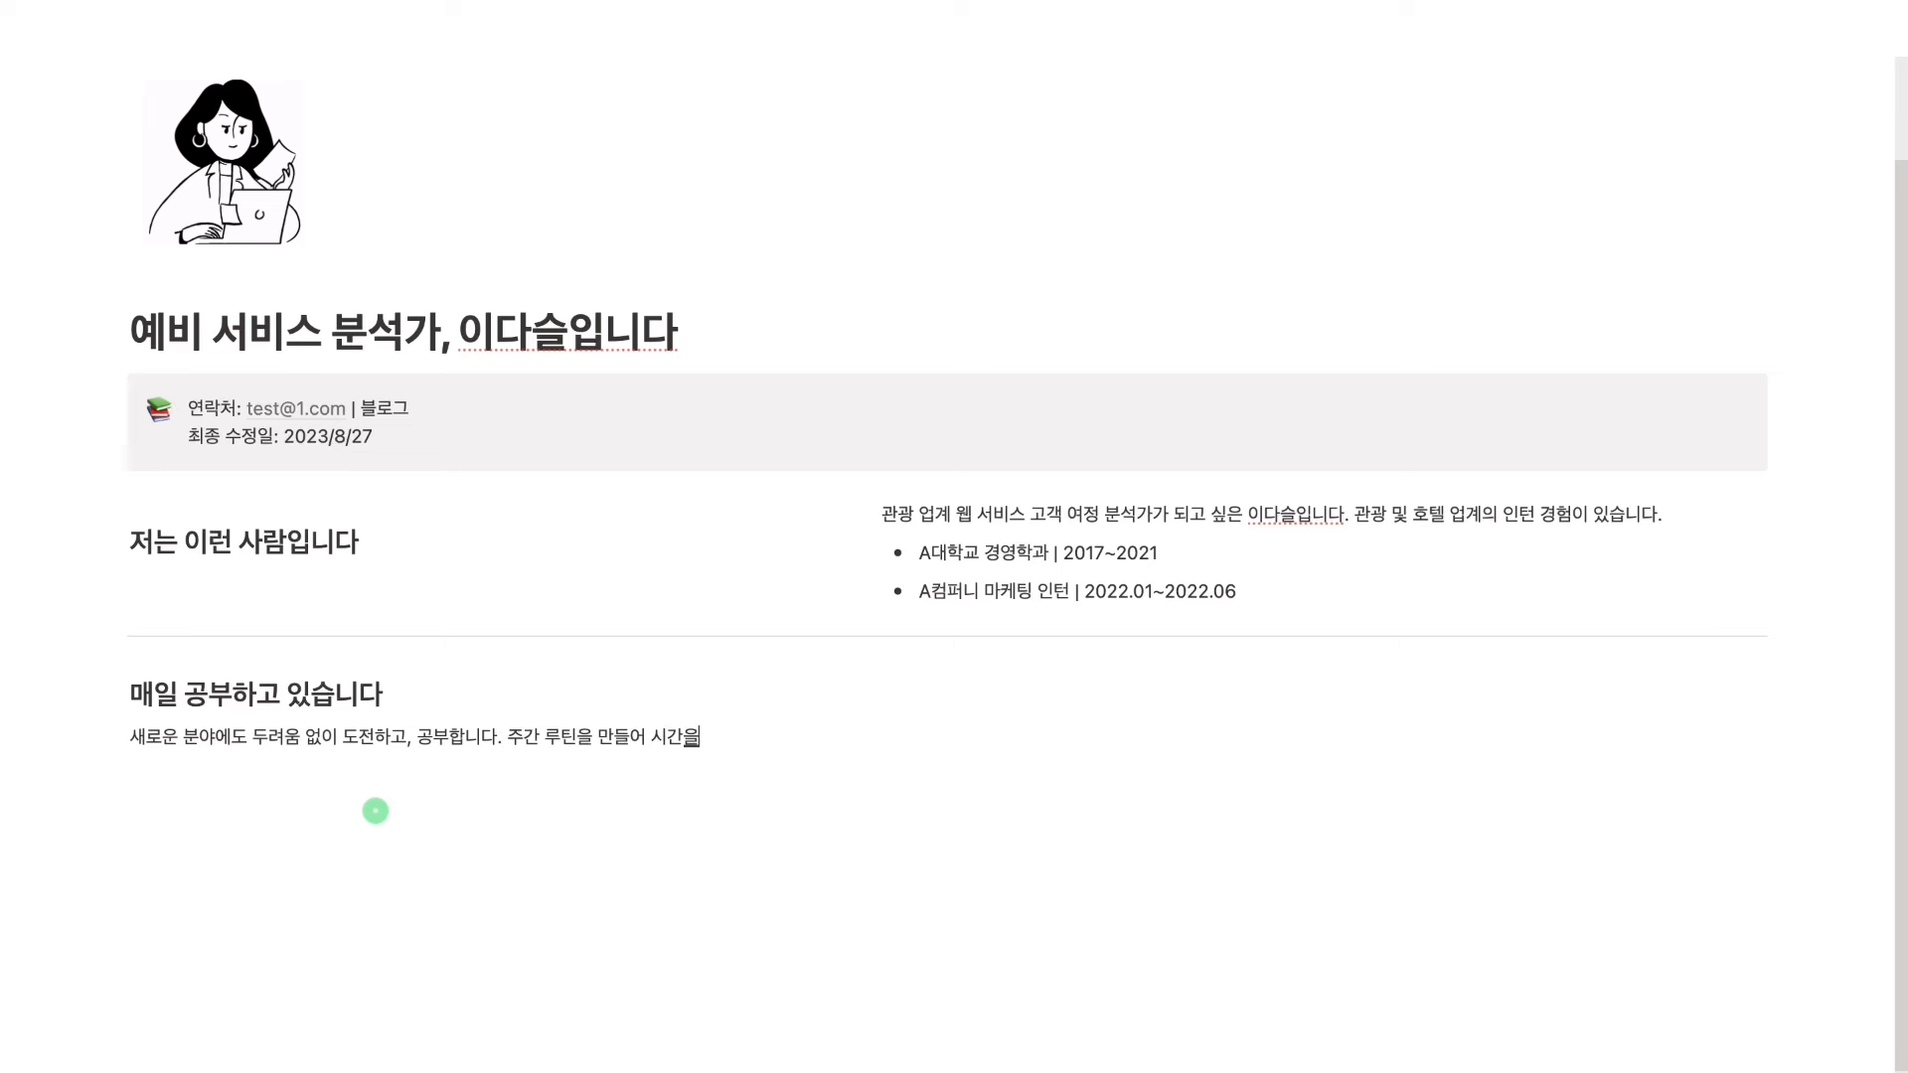
text( 생ㅅ산성 있게 활용핵)
text(고 있습니다.)
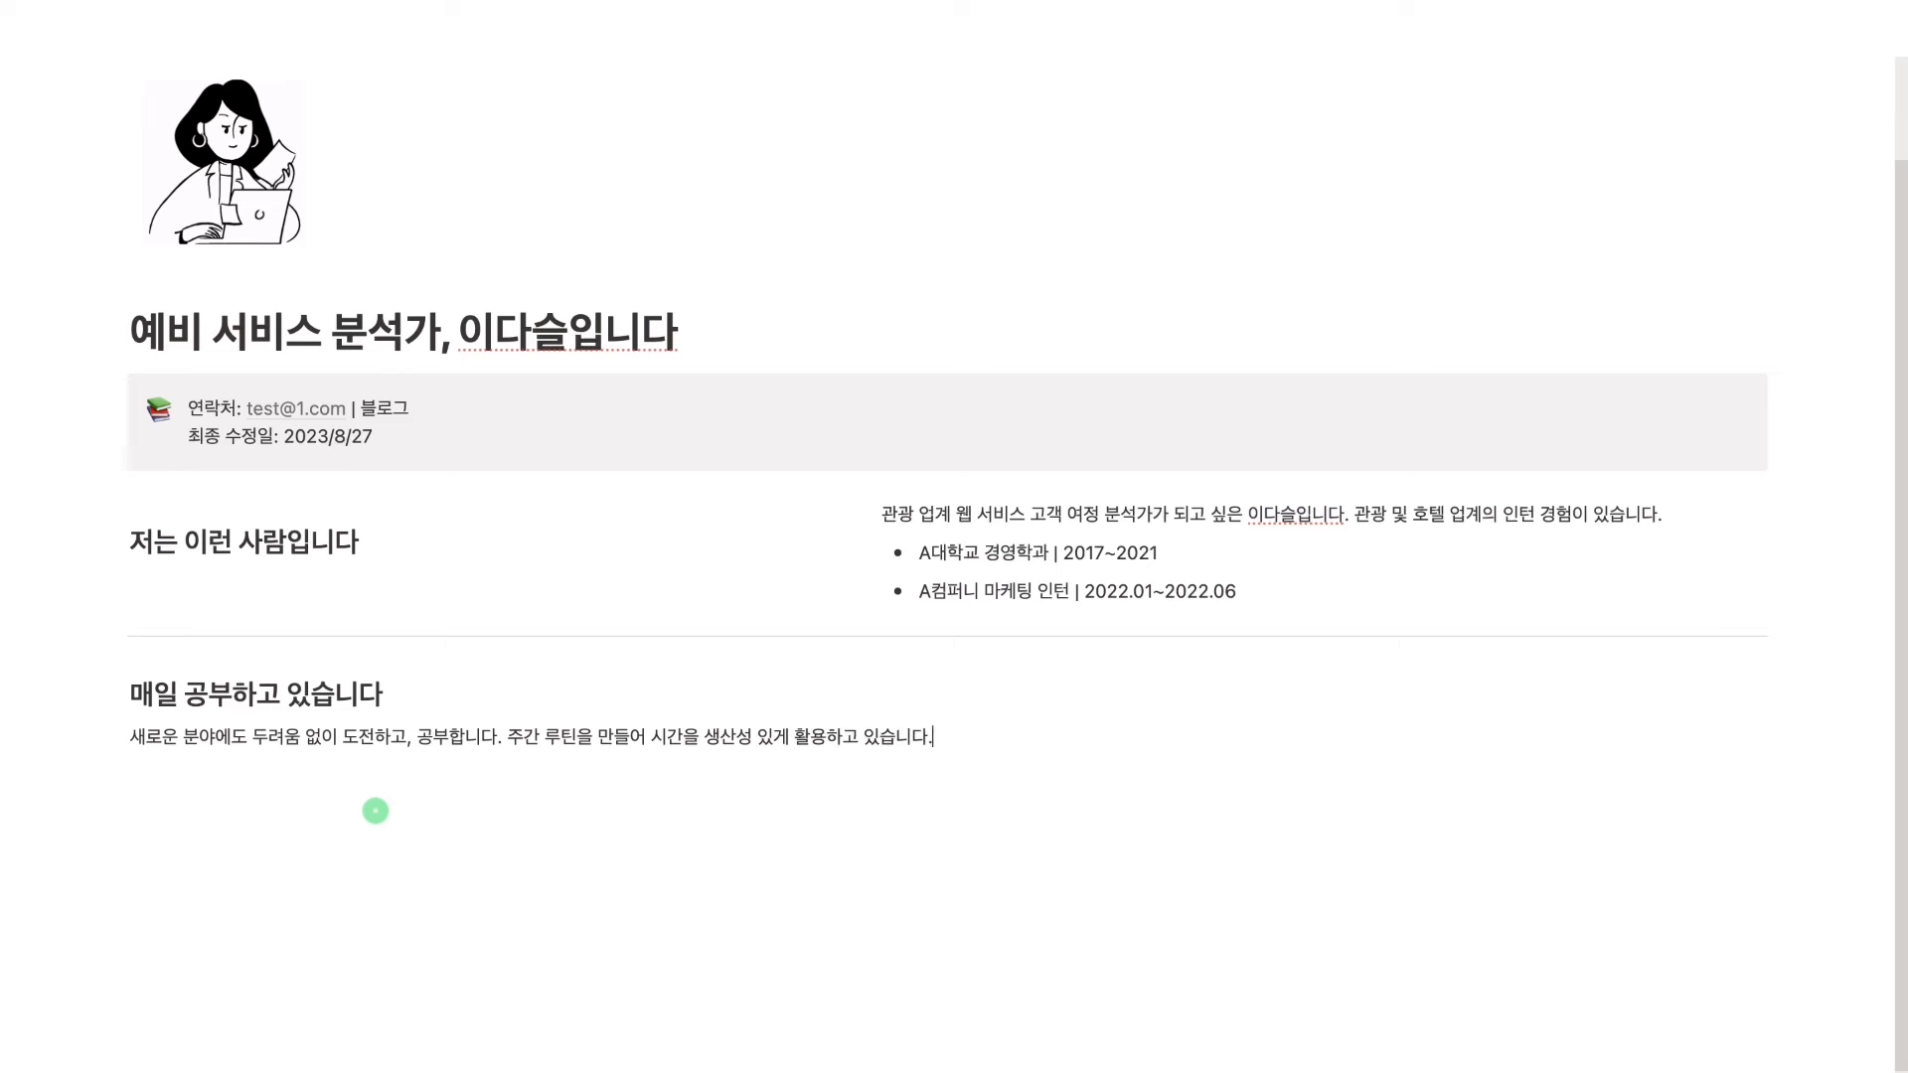
key(Return)
Add routine lines: 월, 수, 금 SQL 공부; 화, 목 최신 아티클 스터디; 토 블로그 업데이트; 일 주간 회고 기록
text(웨월, 수, 금 S)
text(QL 공부)
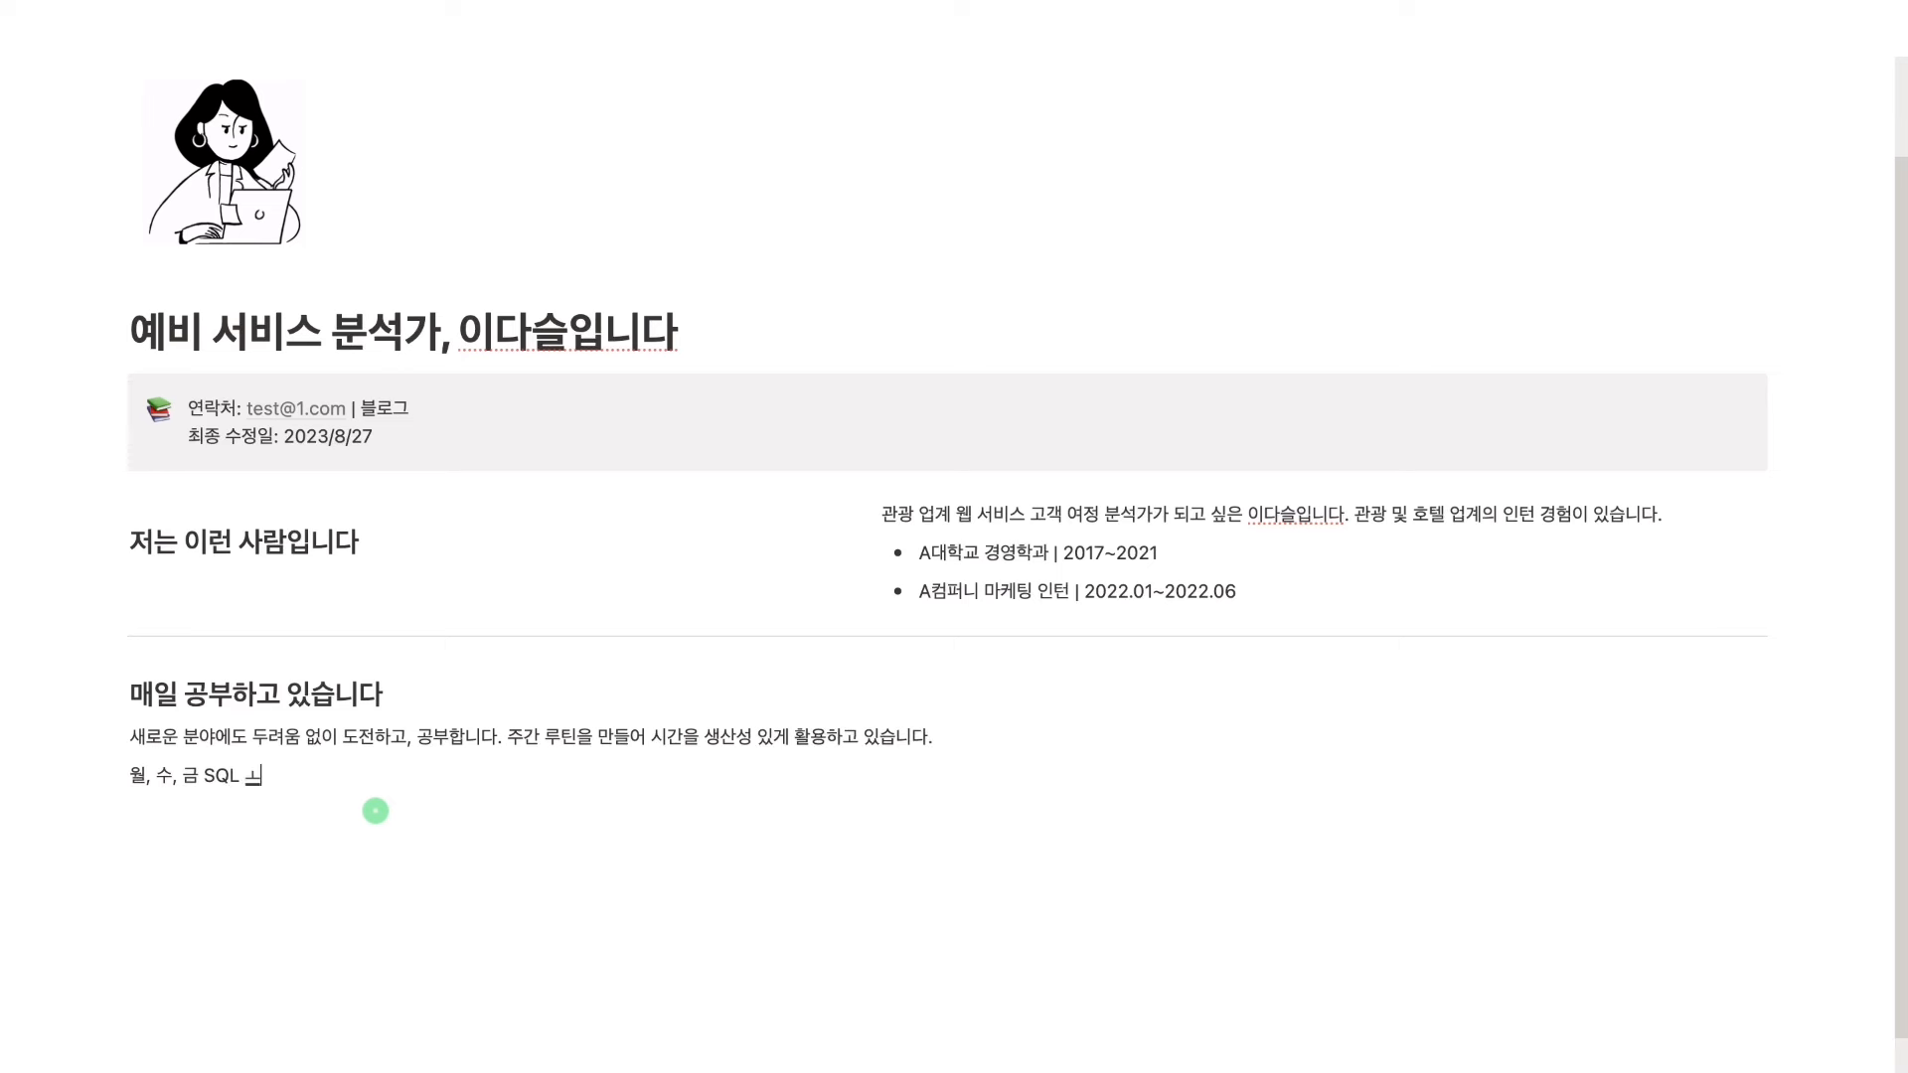
key(Return)
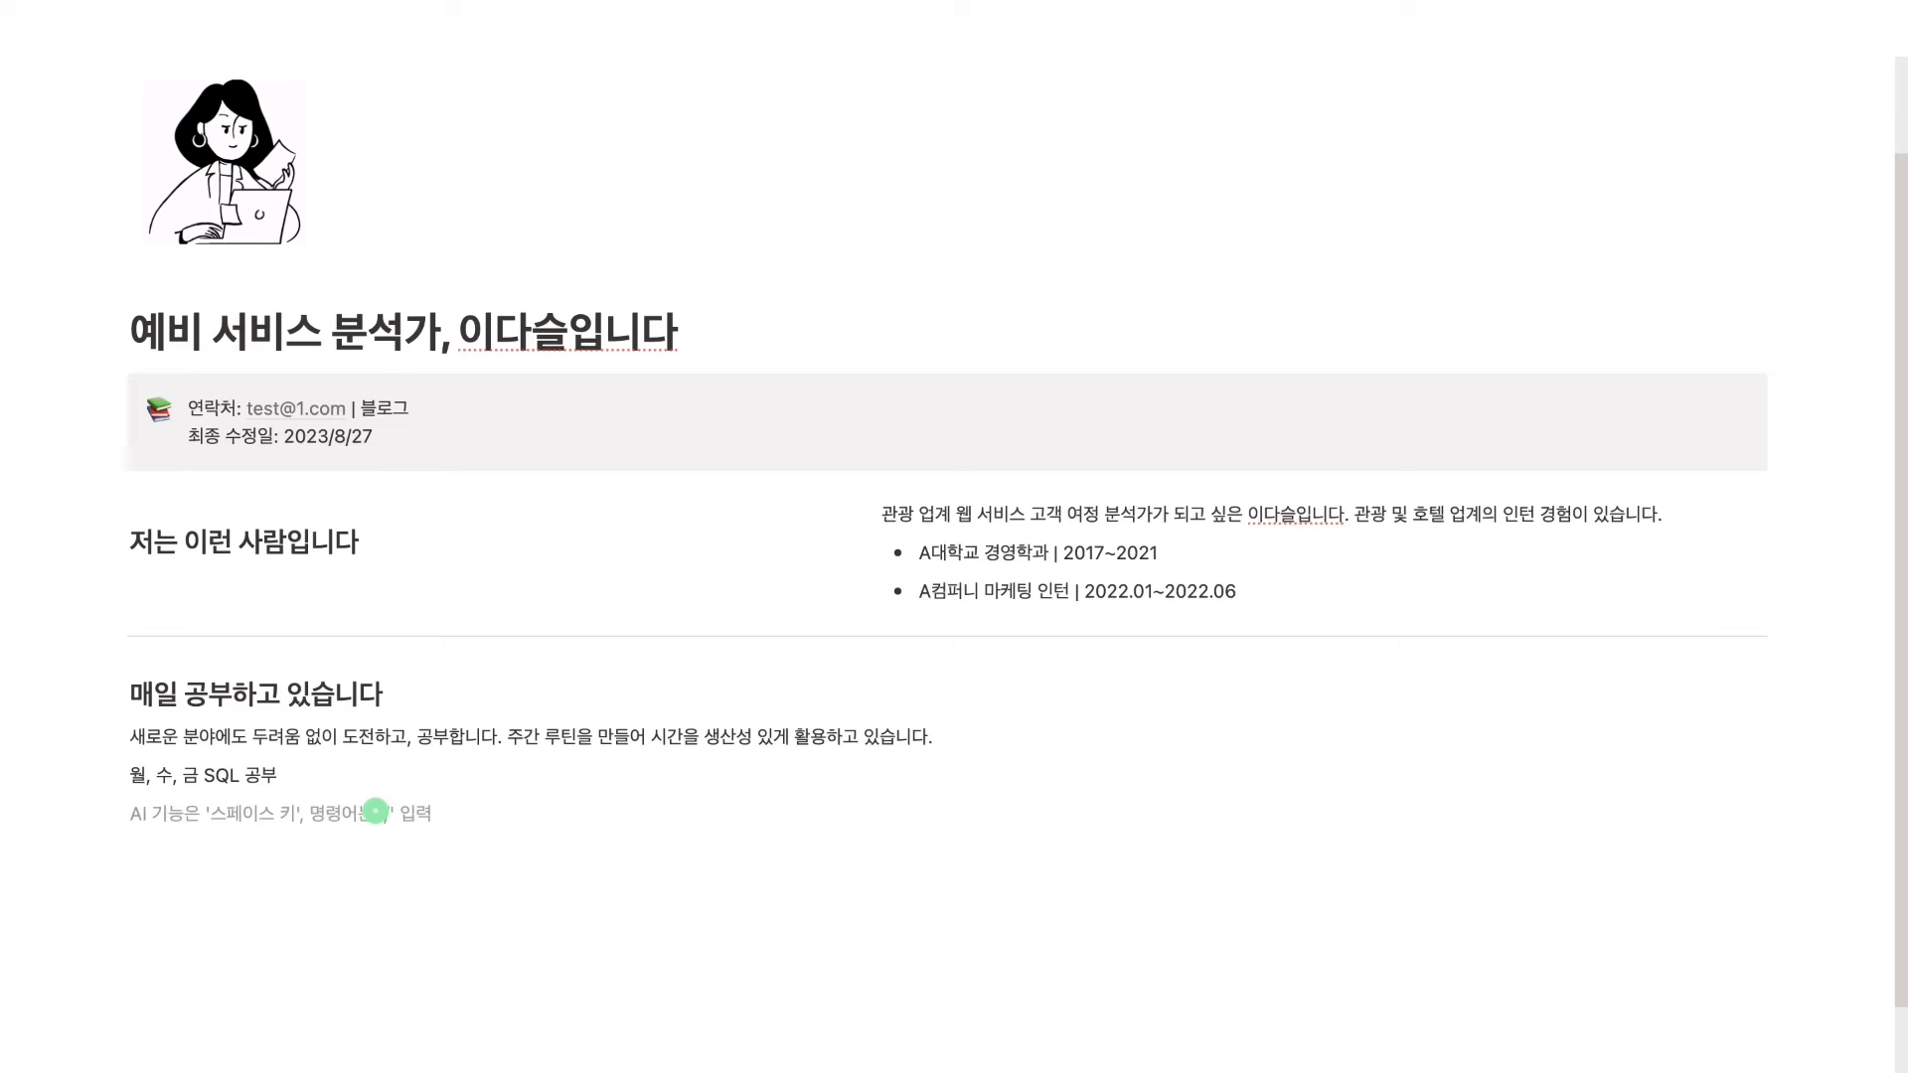
text(화, 목 최신 이아티클 스텝디)
key(Return)
text(토 블로그 업데이트)
key(Return)
text(일 주간 회고 기록)
scroll(375, 811, down, 2)
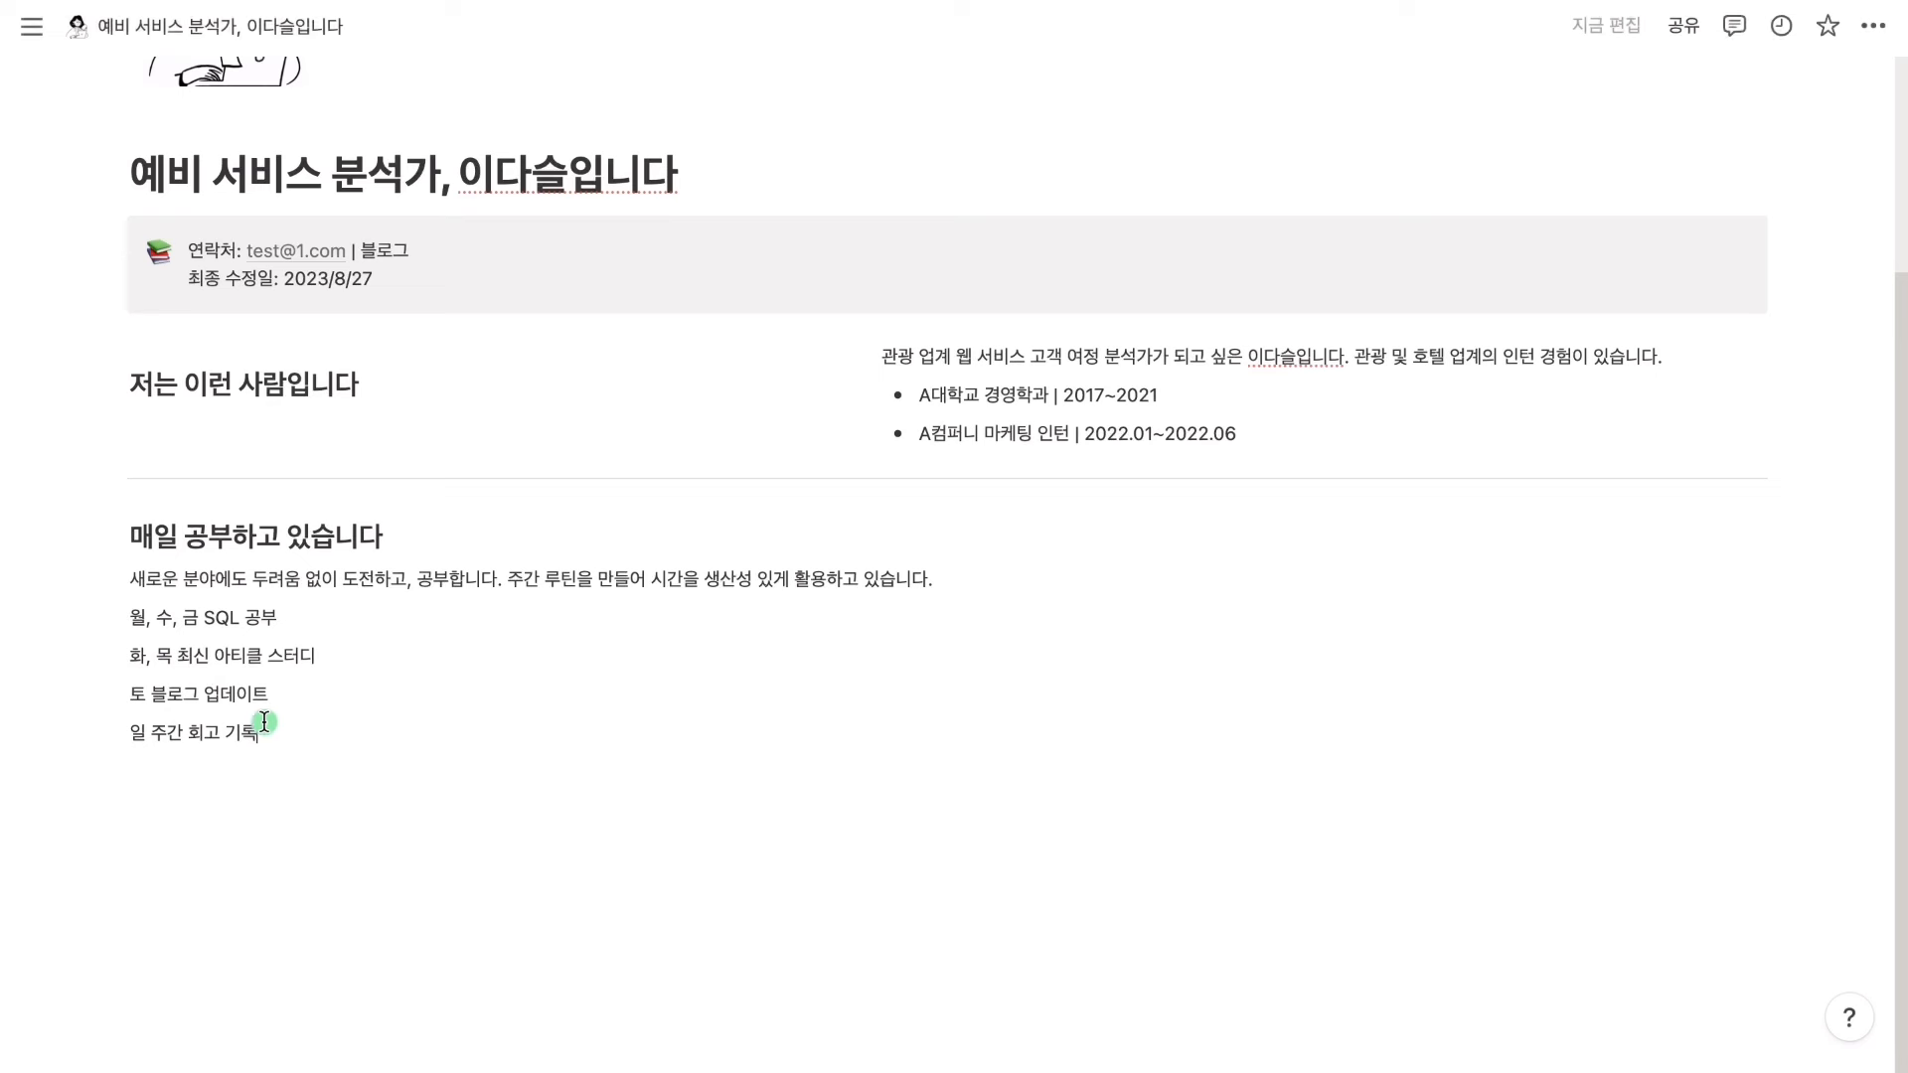
Format the day labels 월, 수, 금 and 화, 목 as inline code, then drag the study text beside its heading
drag(193, 617, 128, 617)
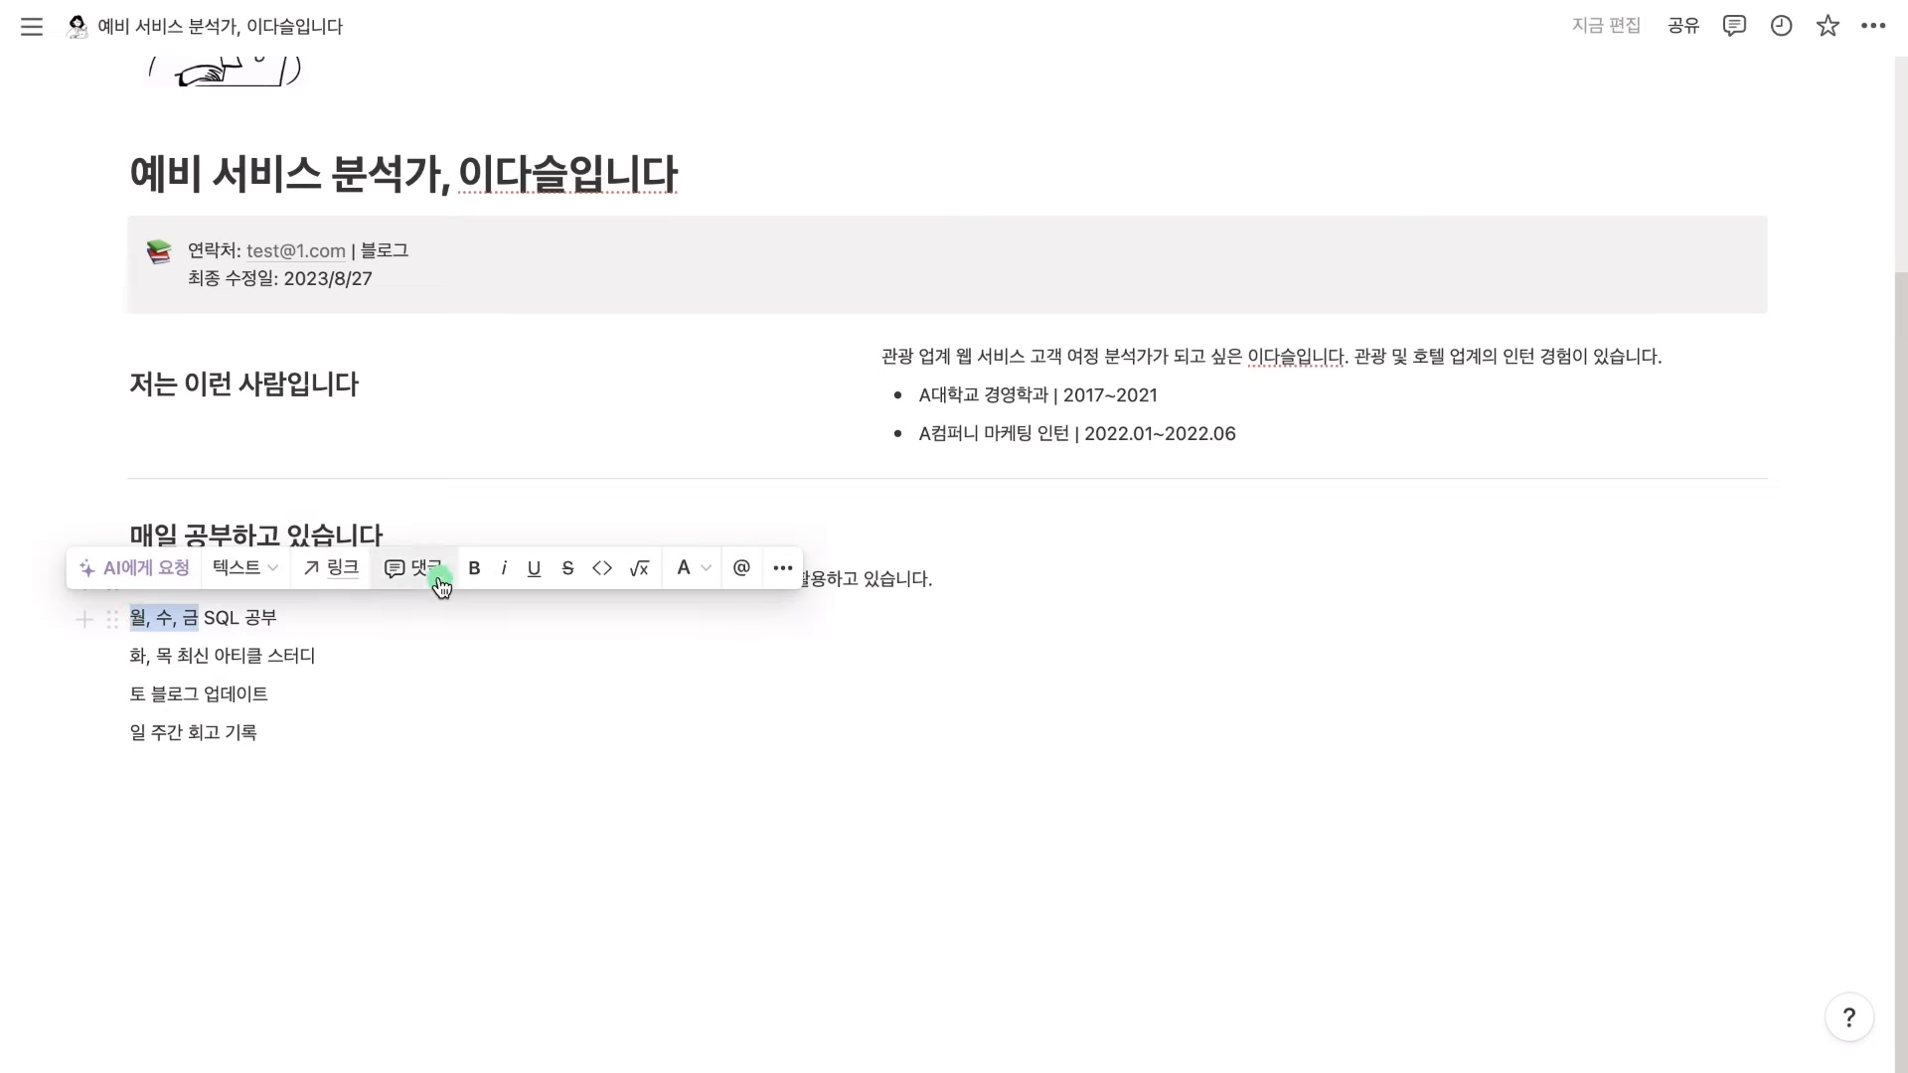
click(601, 573)
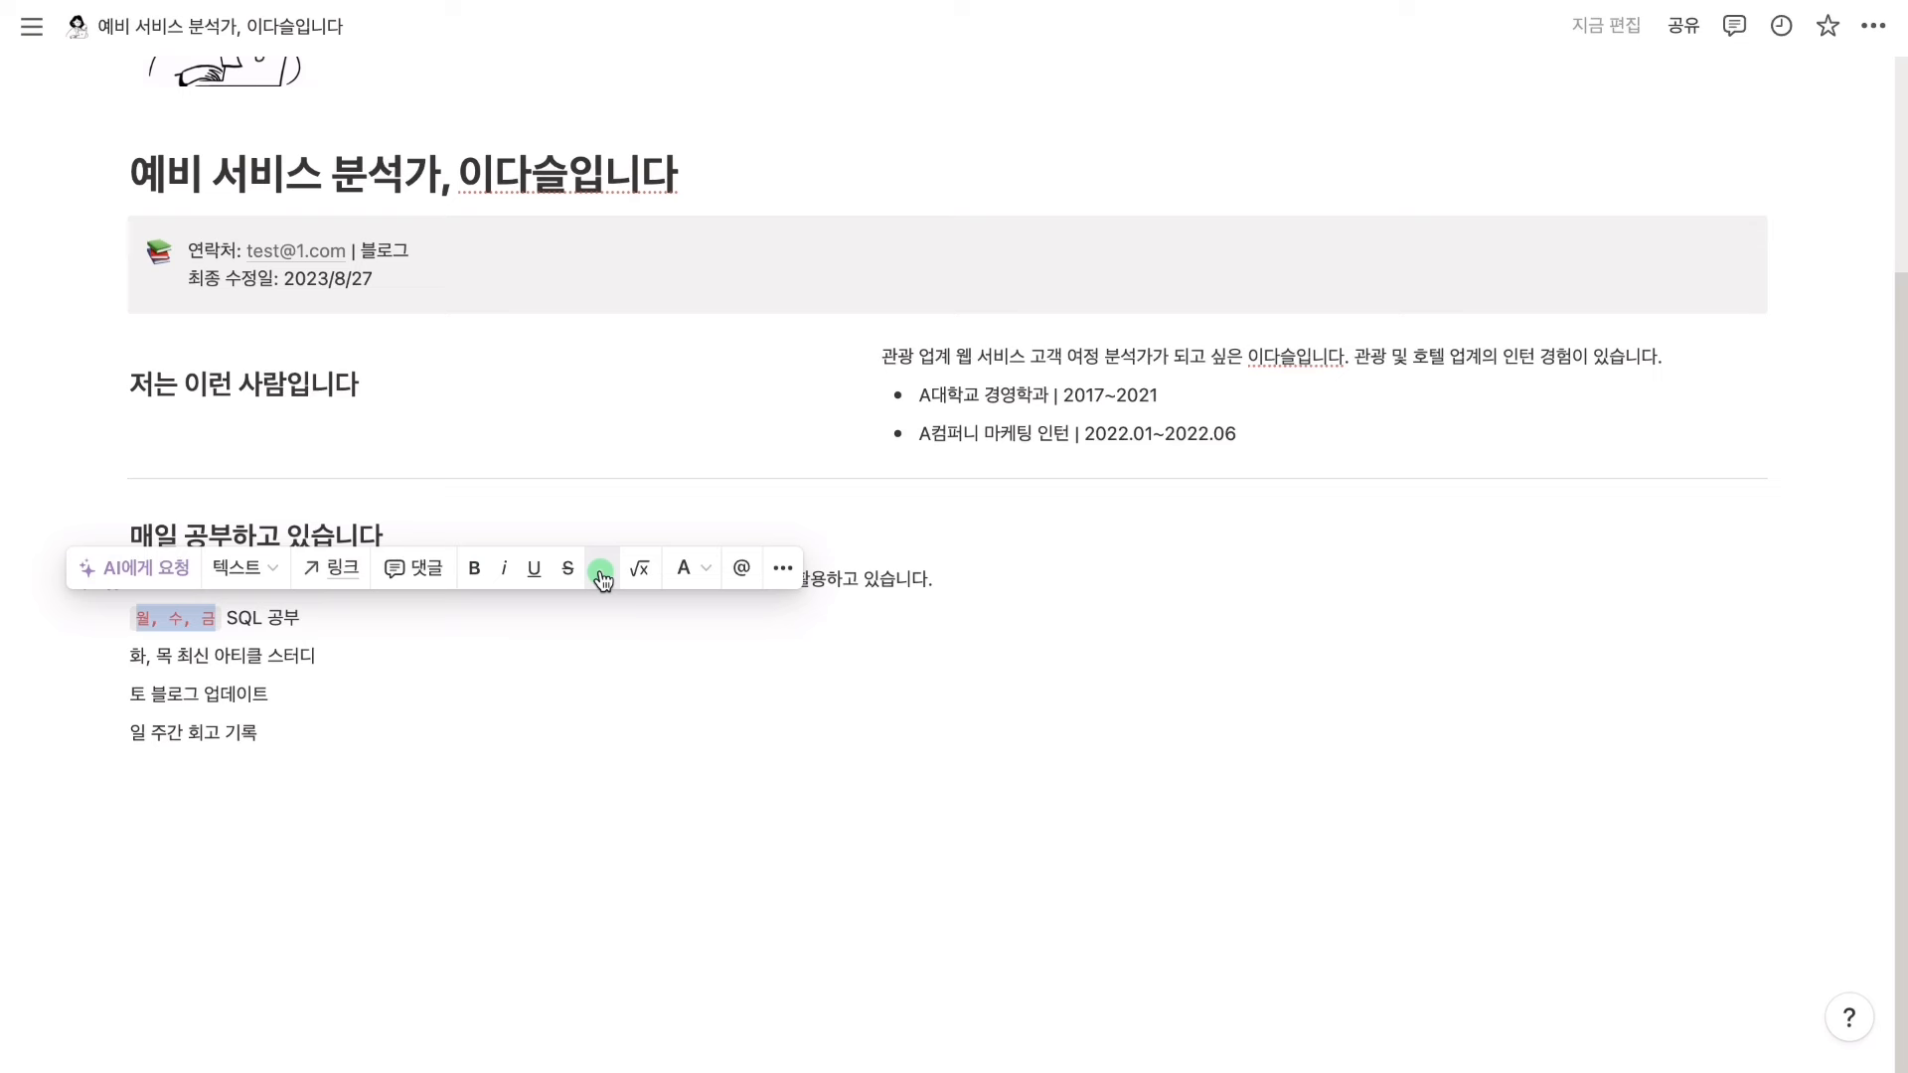
drag(172, 656, 124, 658)
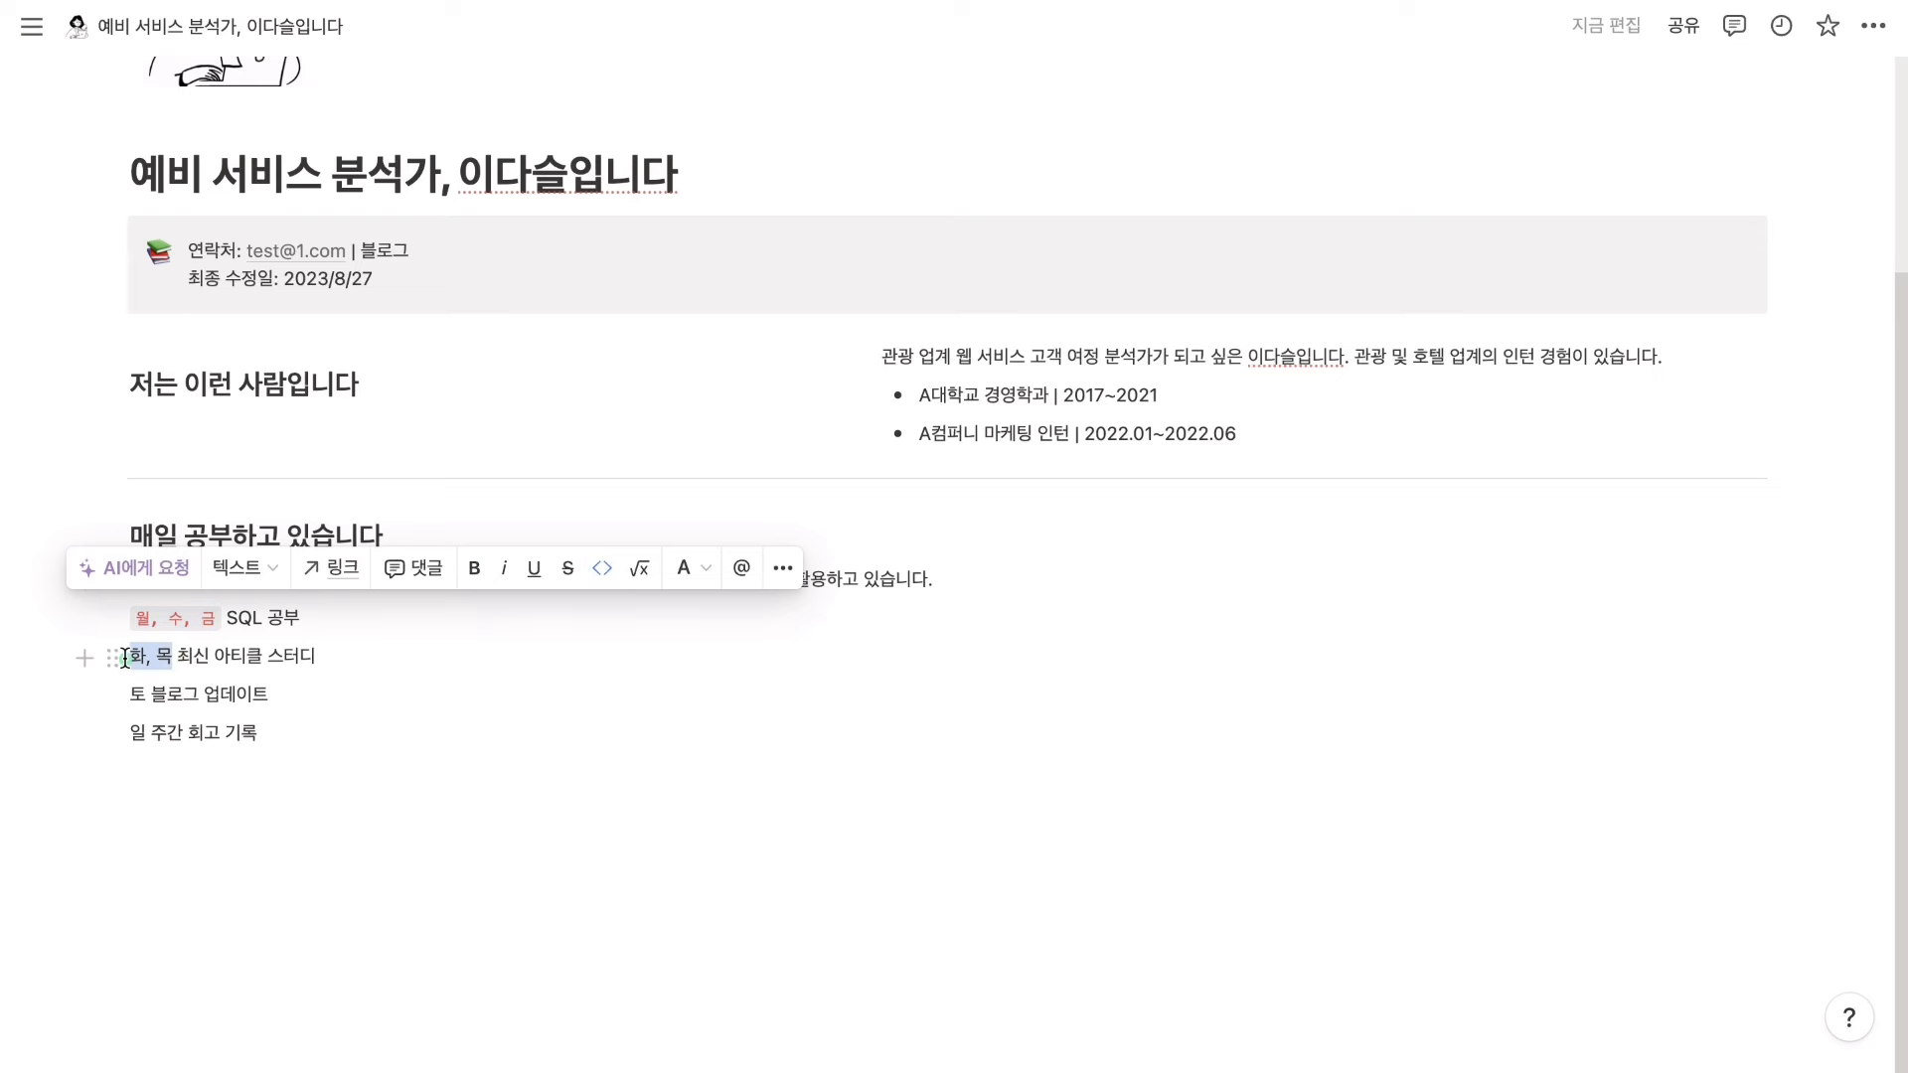
click(601, 606)
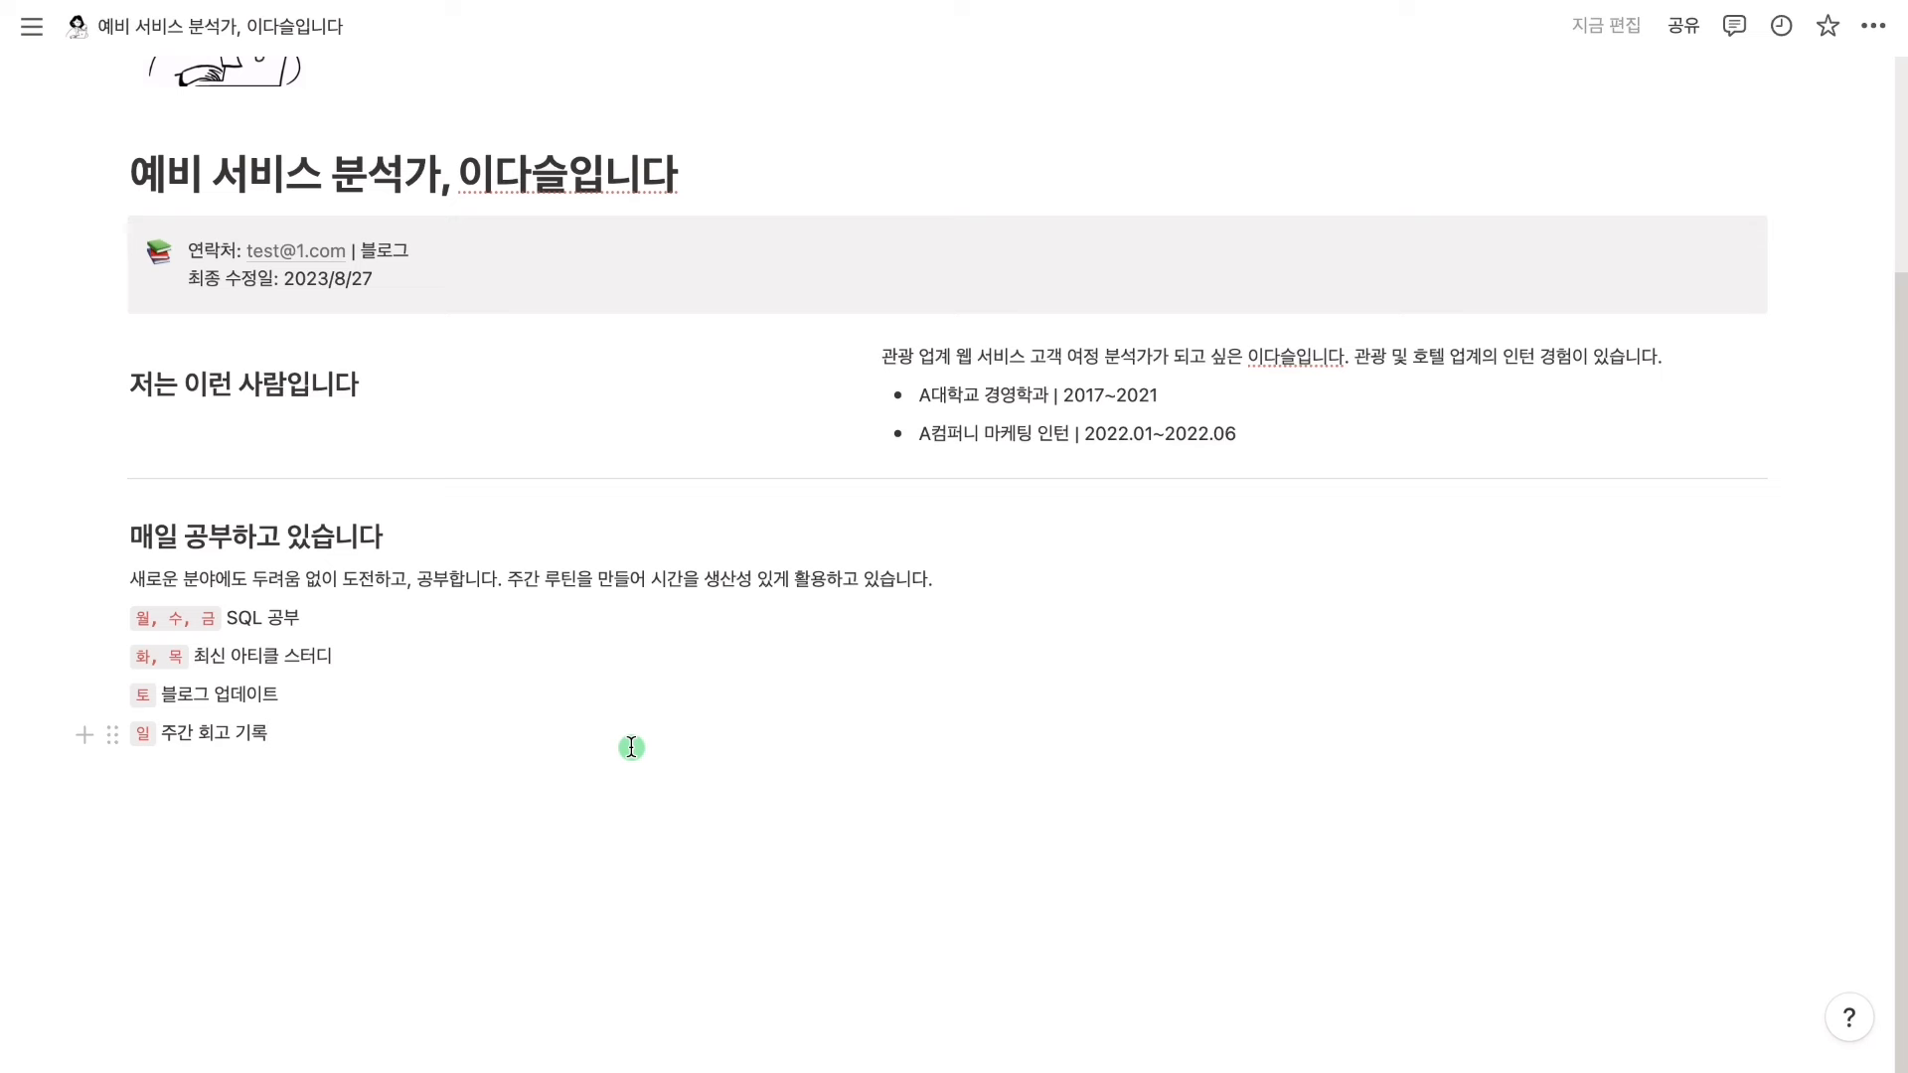
drag(1823, 740, 628, 557)
drag(111, 579, 1792, 536)
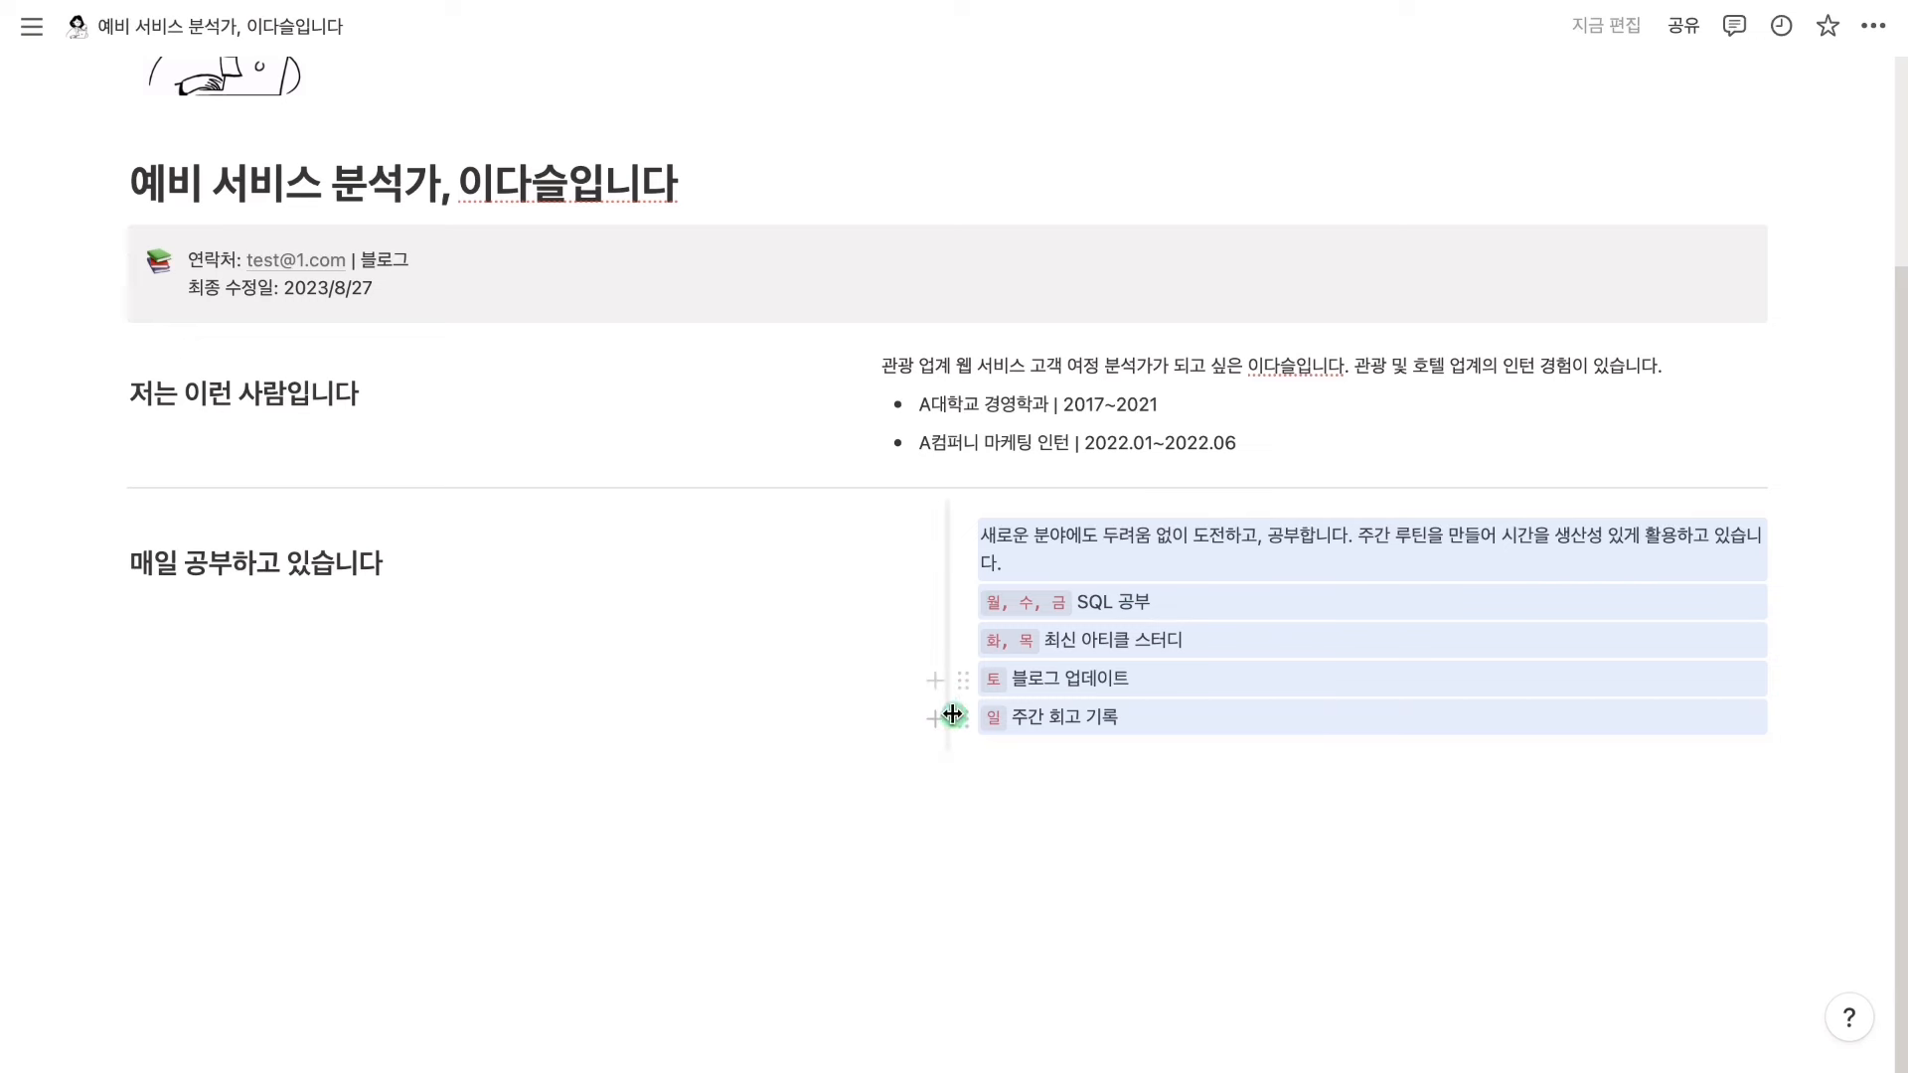
Drop the study blocks into a right column aligned with the intro, then type /캘린더 under the heading
drag(947, 734, 948, 739)
click(945, 809)
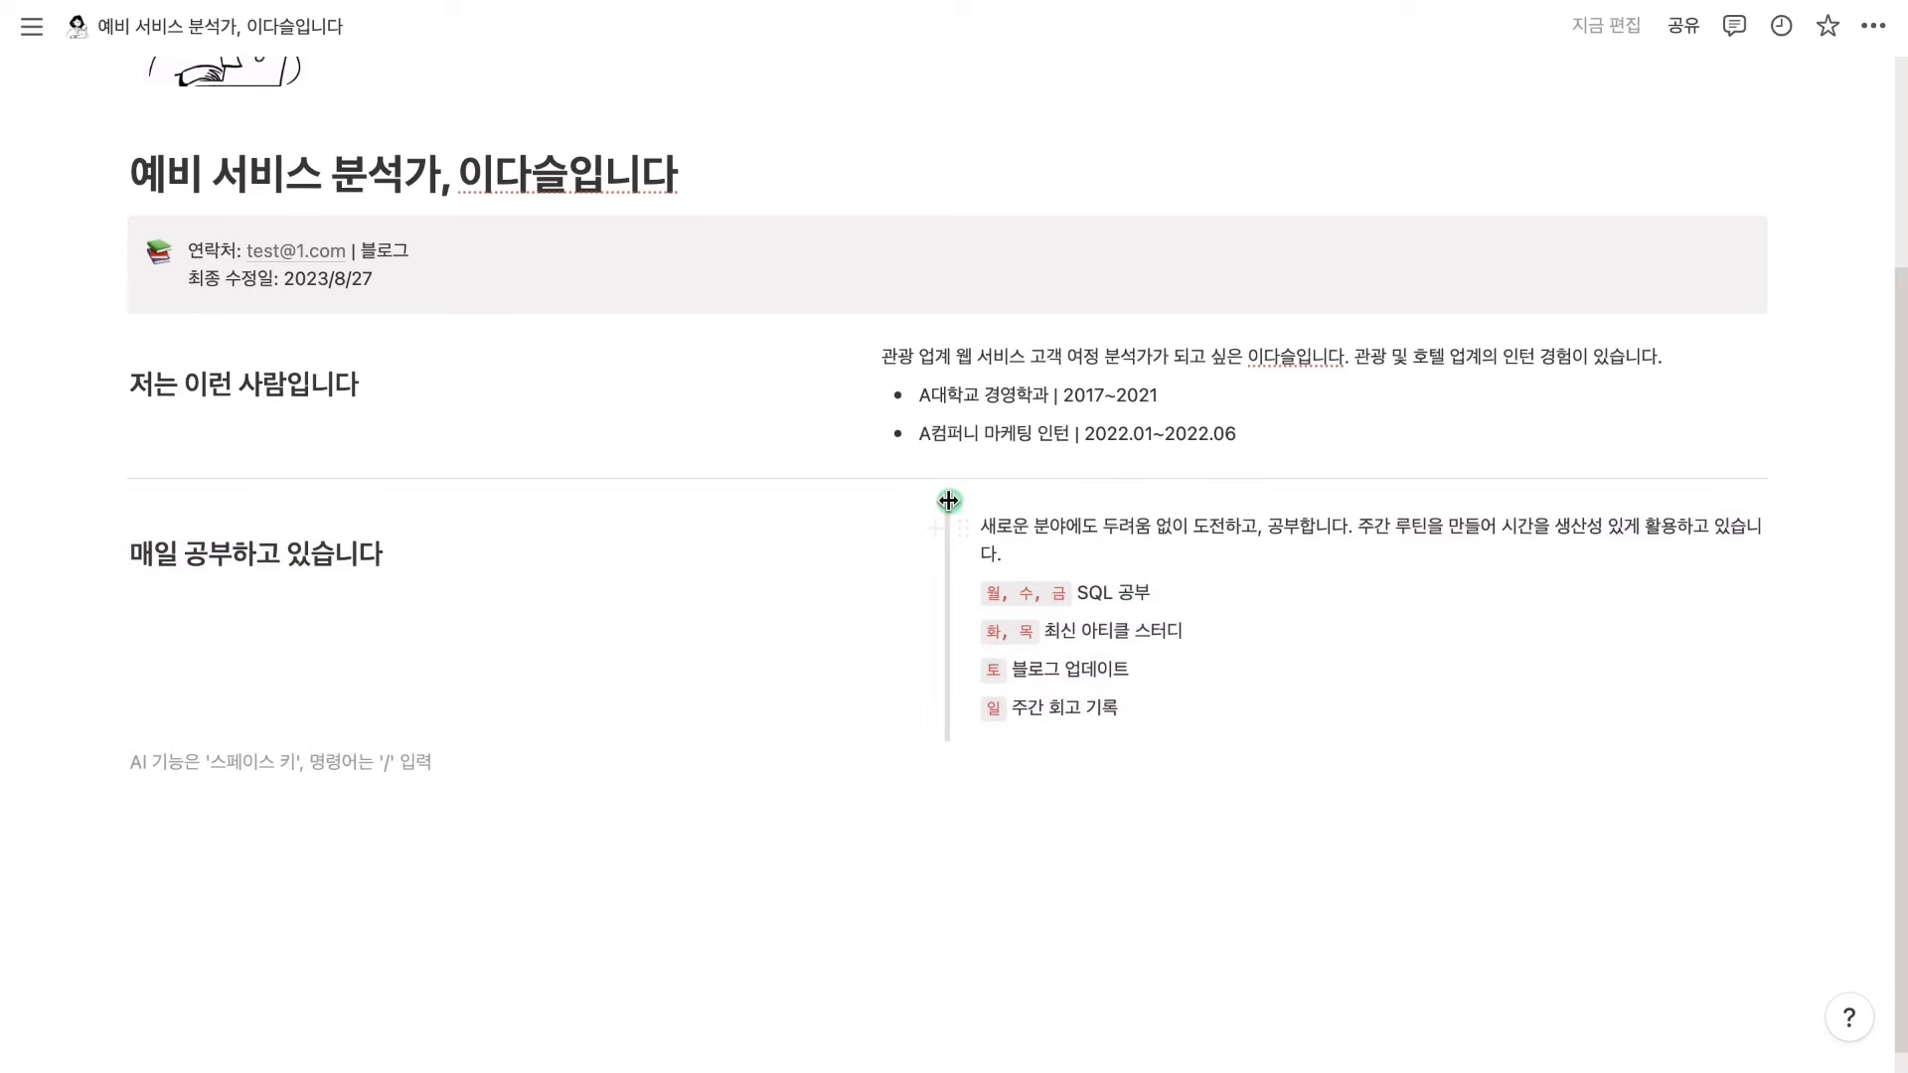
drag(900, 506, 873, 507)
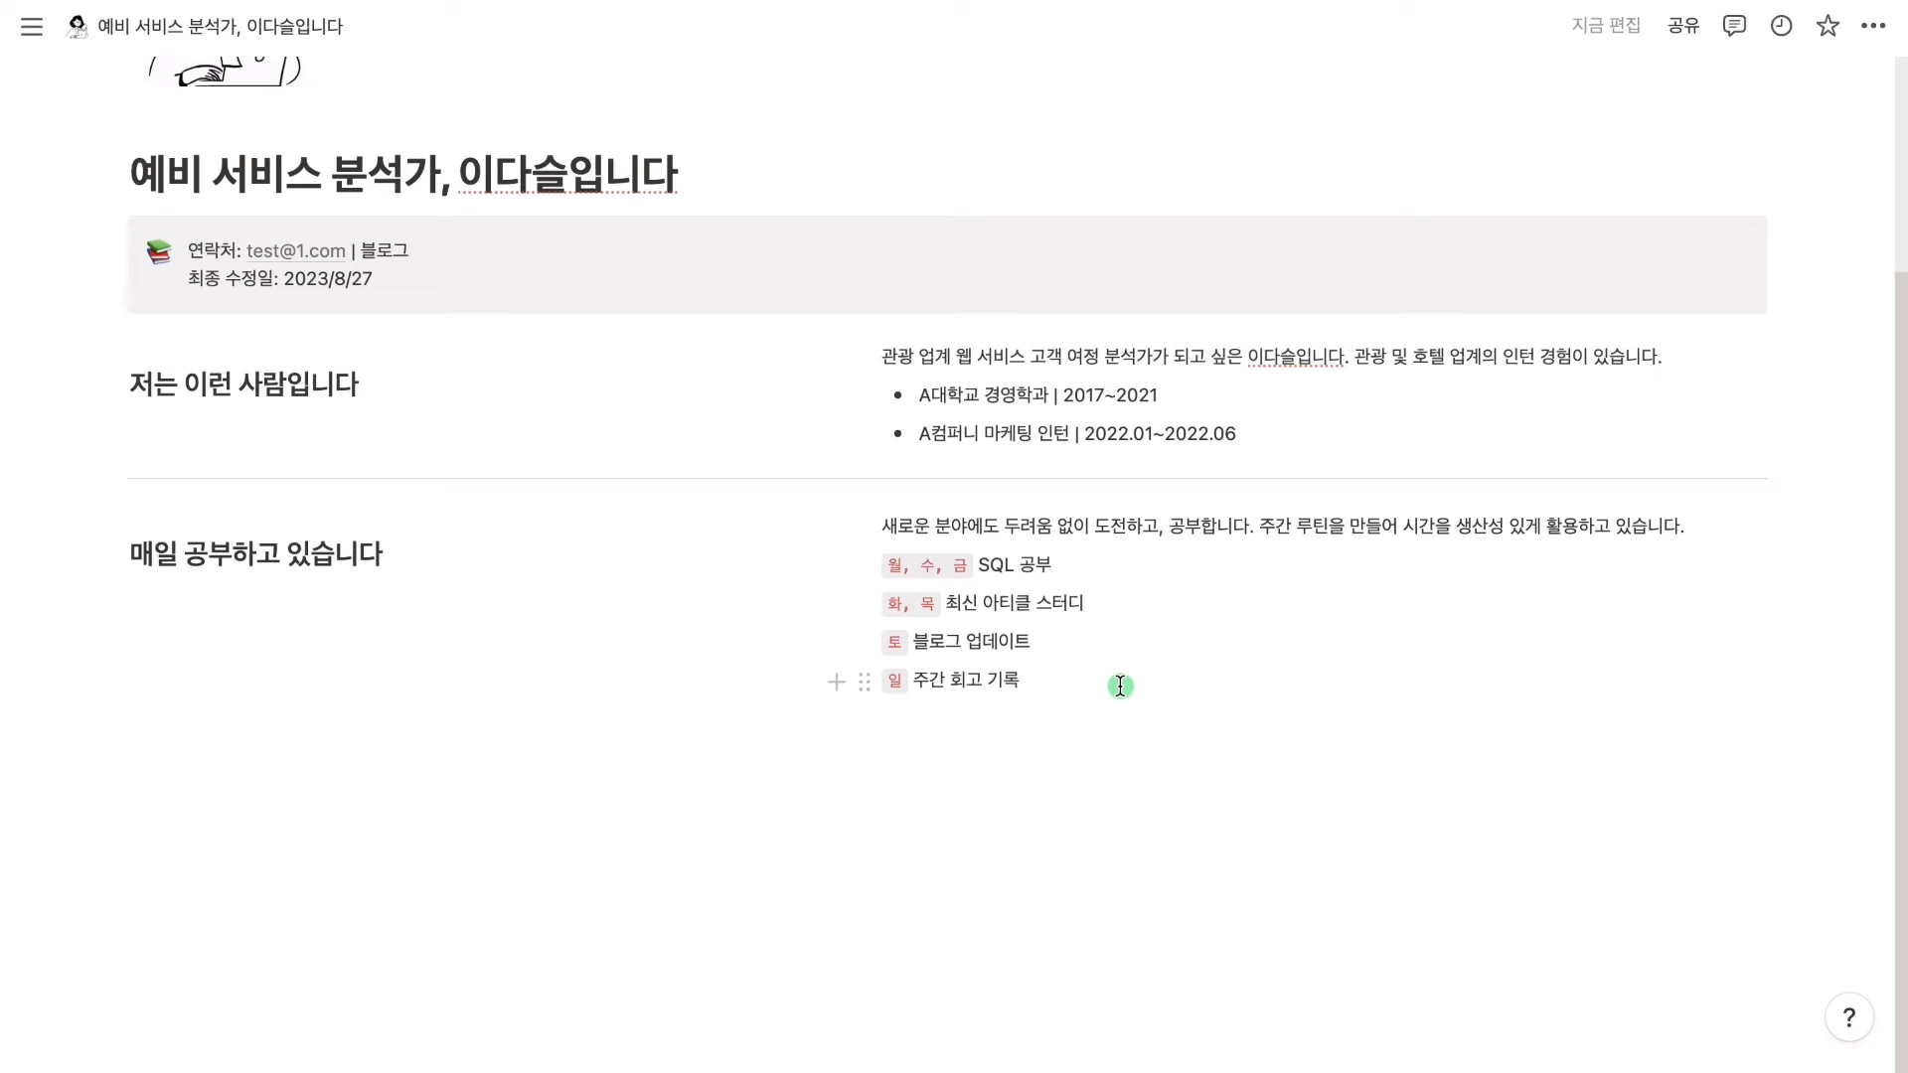
click(430, 631)
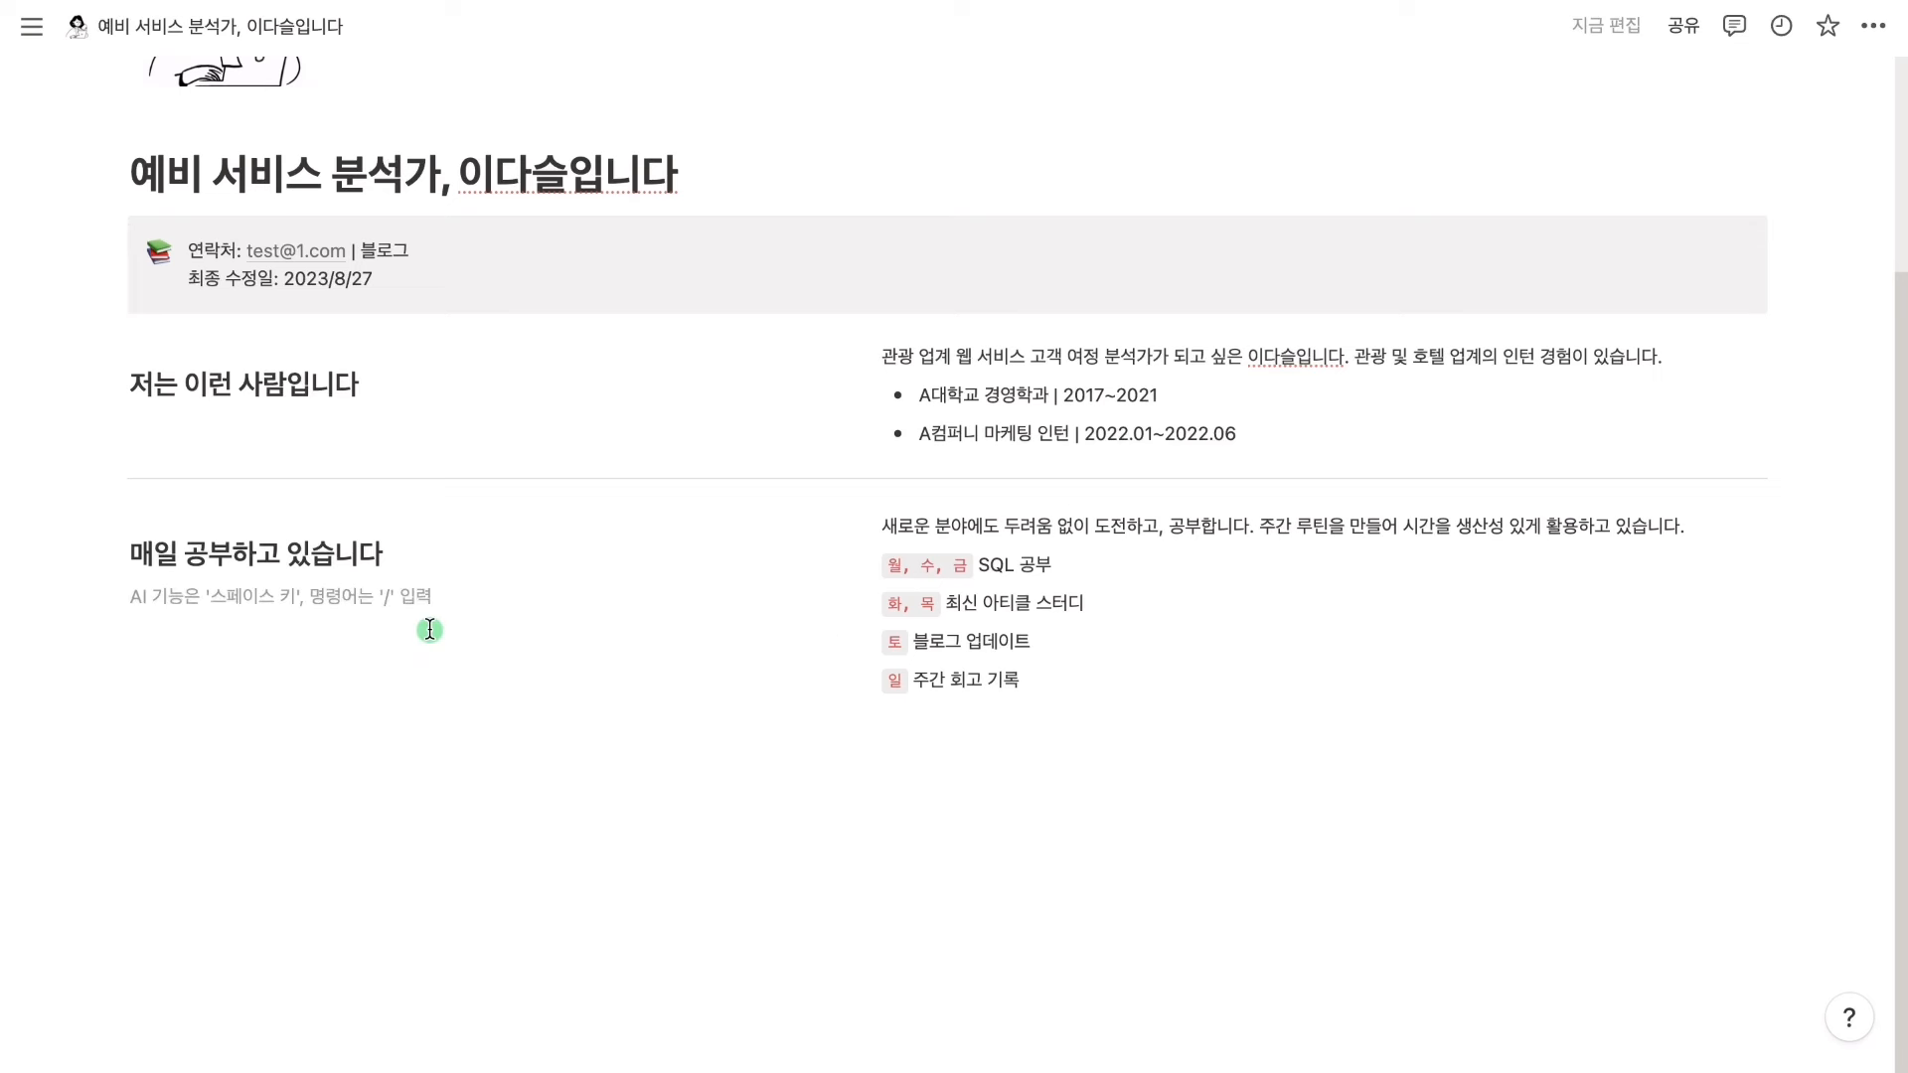
text(/캘)
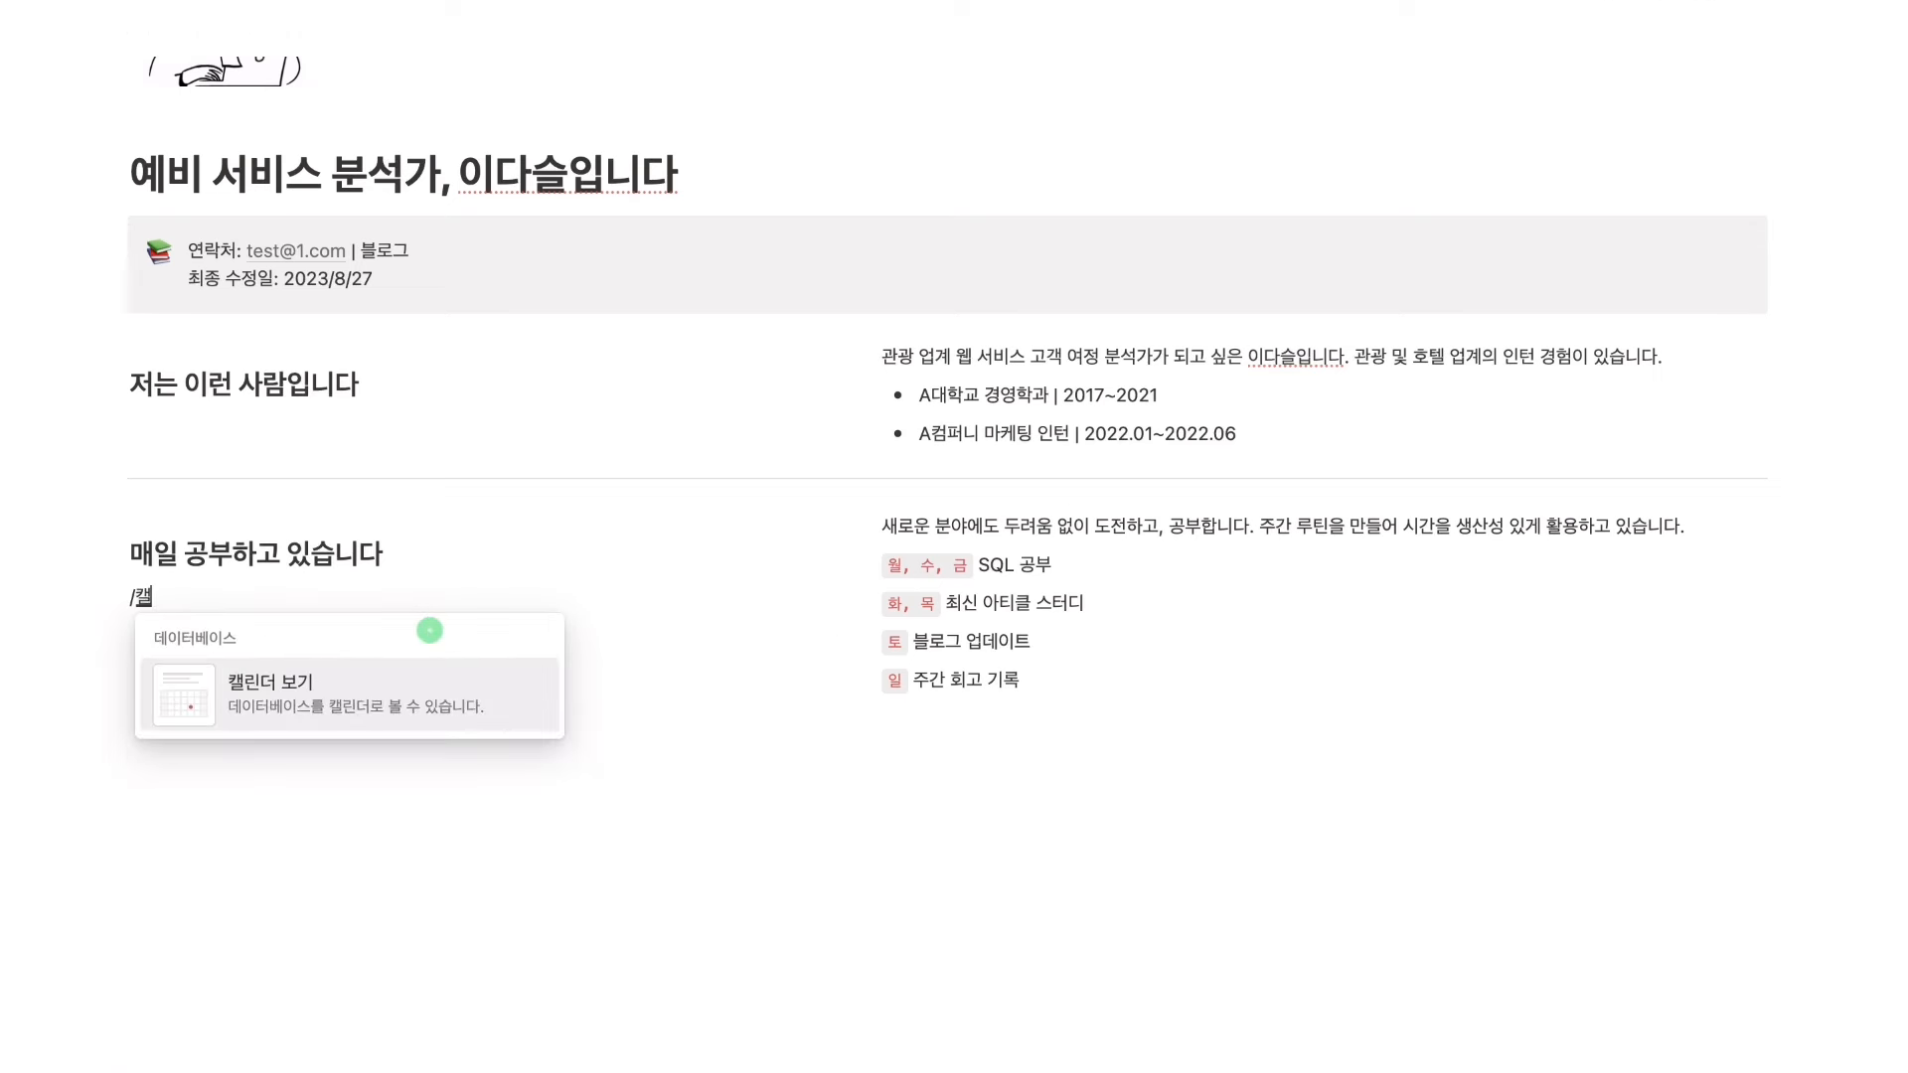
text(린더)
Insert a calendar view with a new database under the study heading, then type /리스트 below the routine
mouse_move(430, 674)
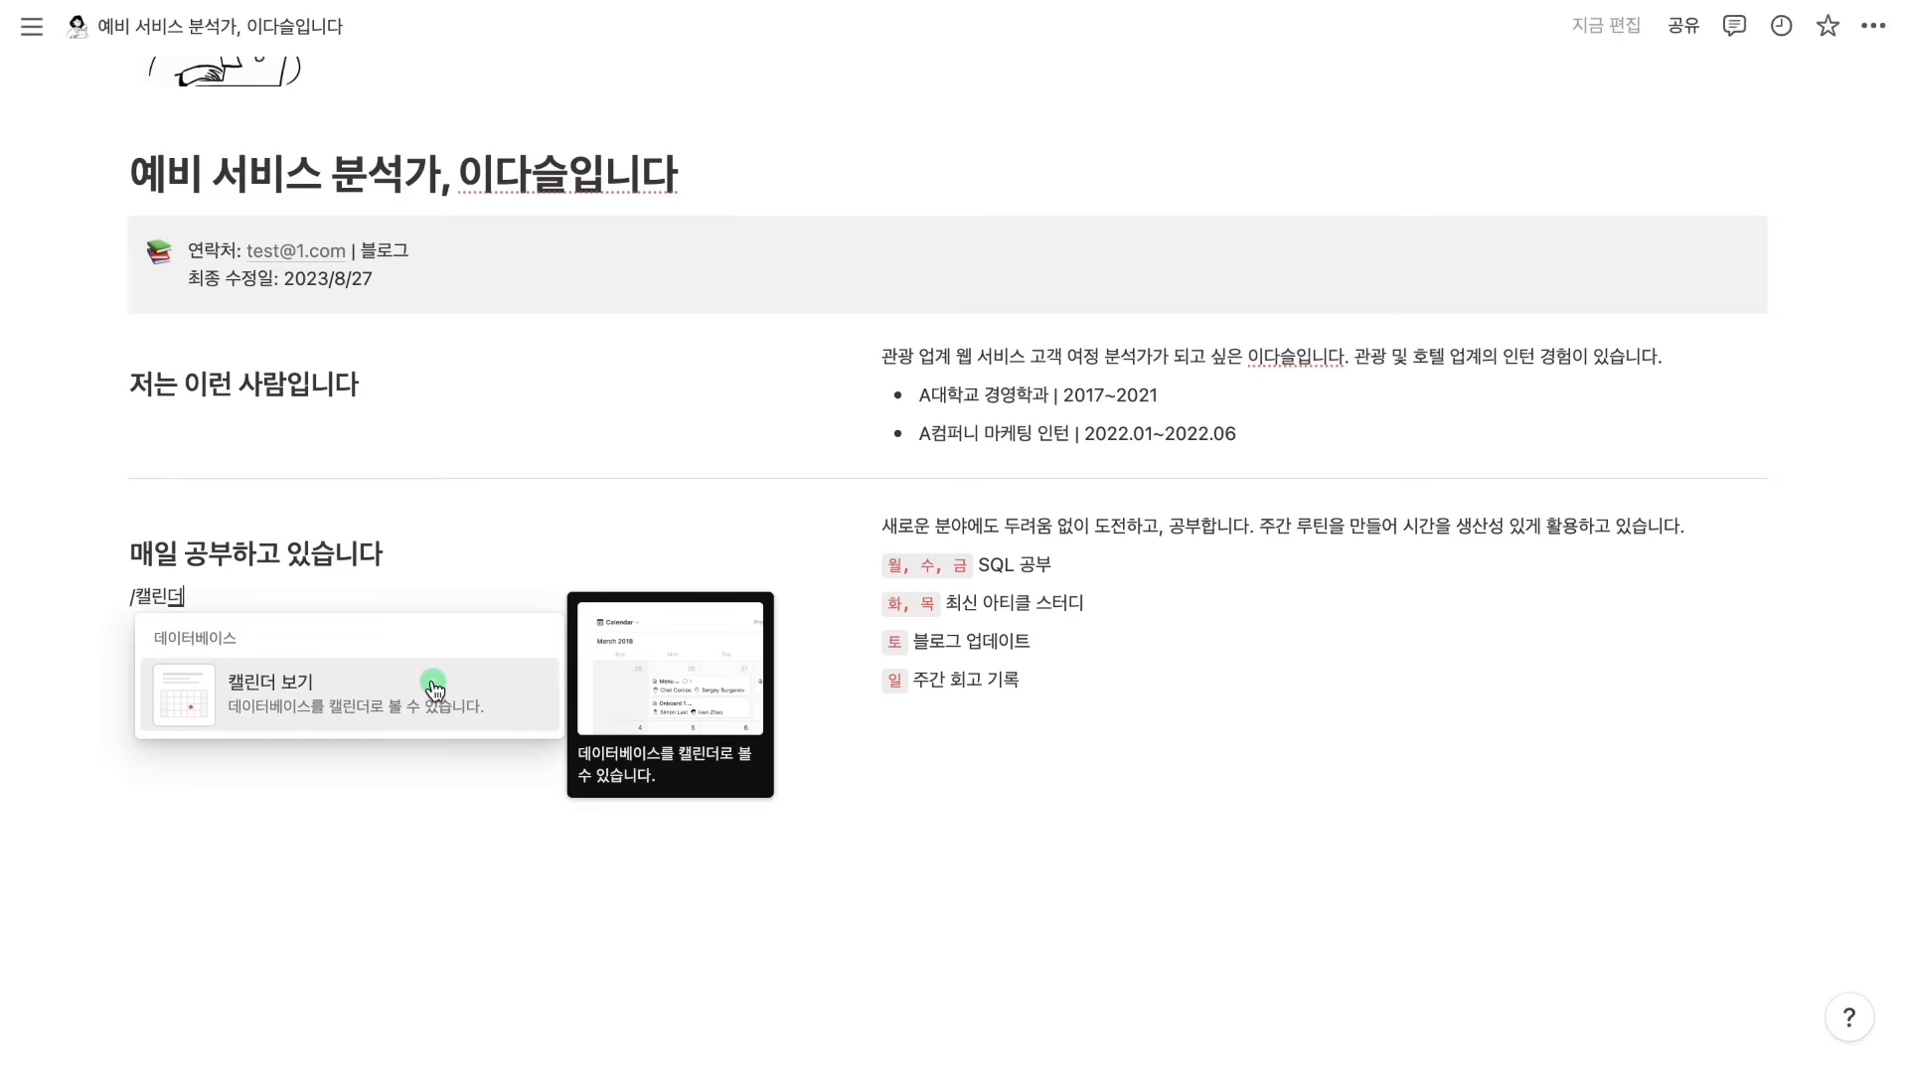
click(434, 685)
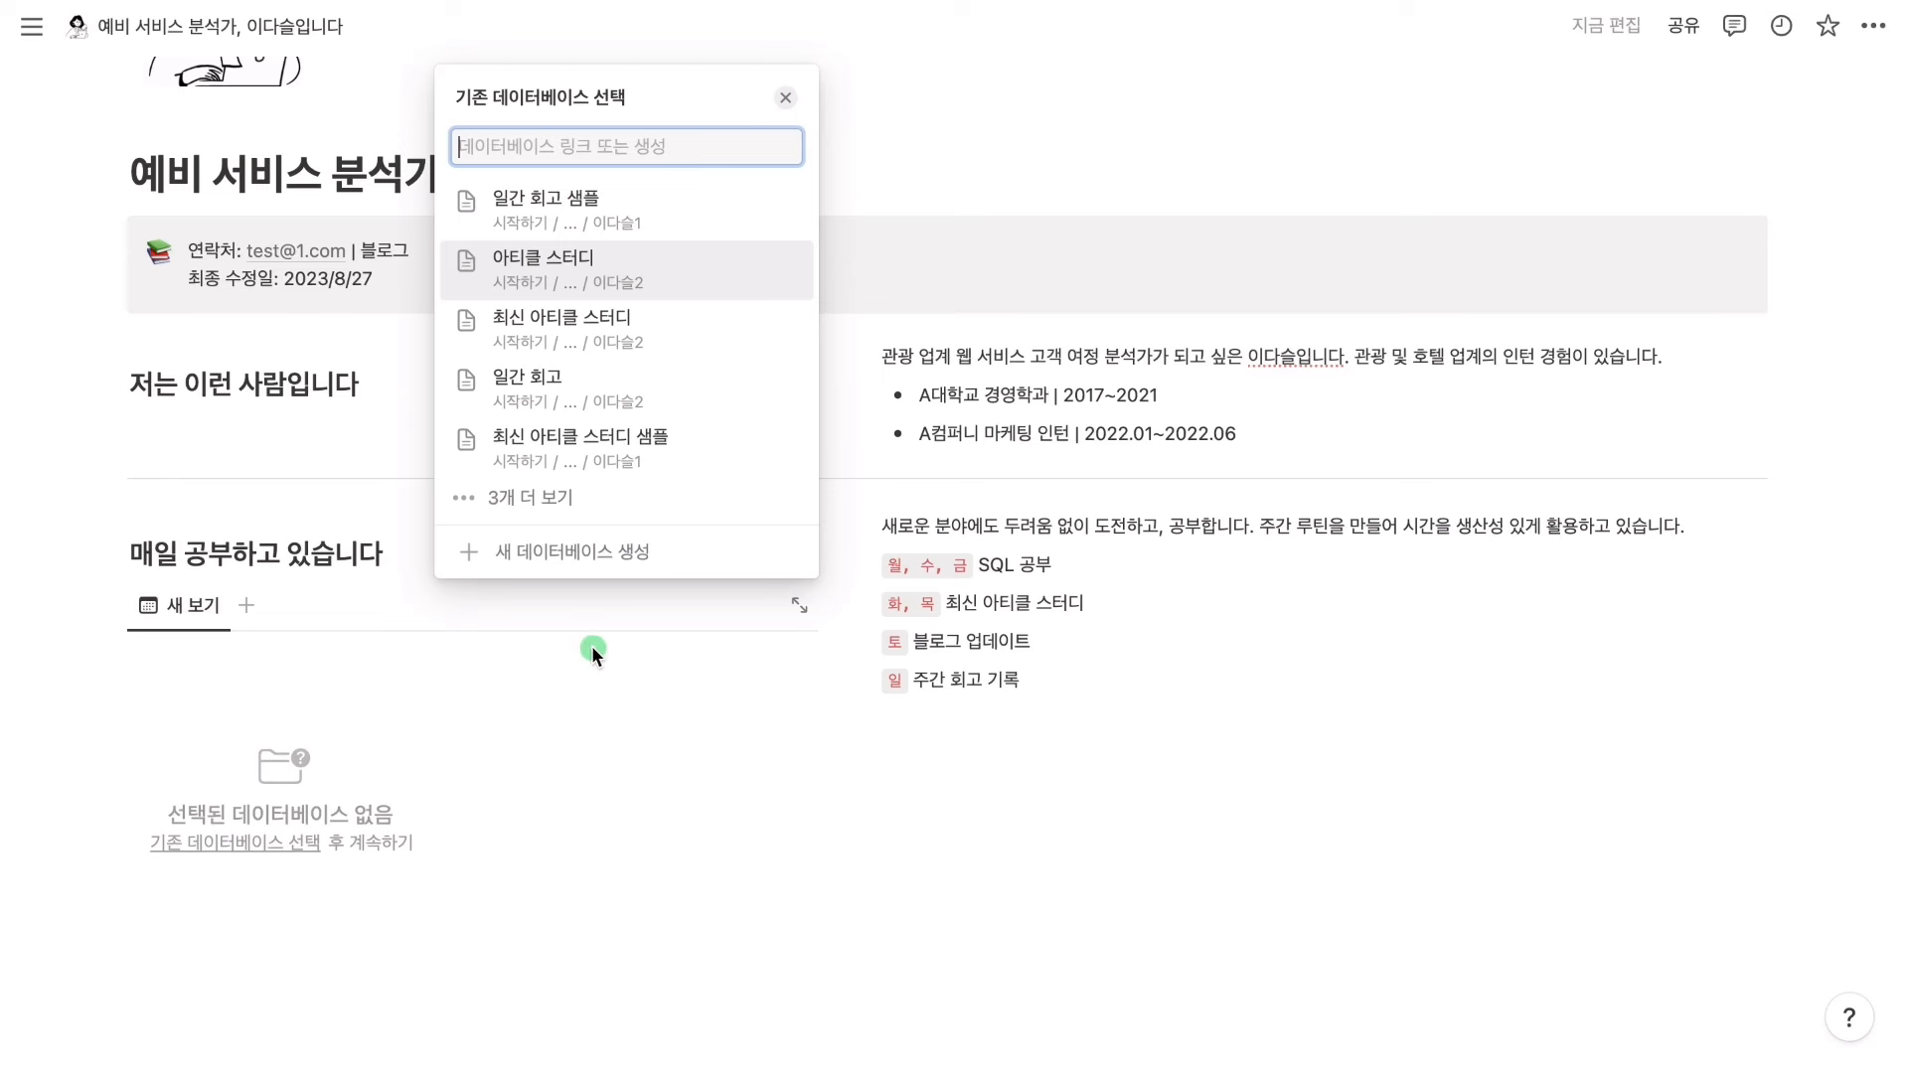
click(611, 552)
click(1087, 734)
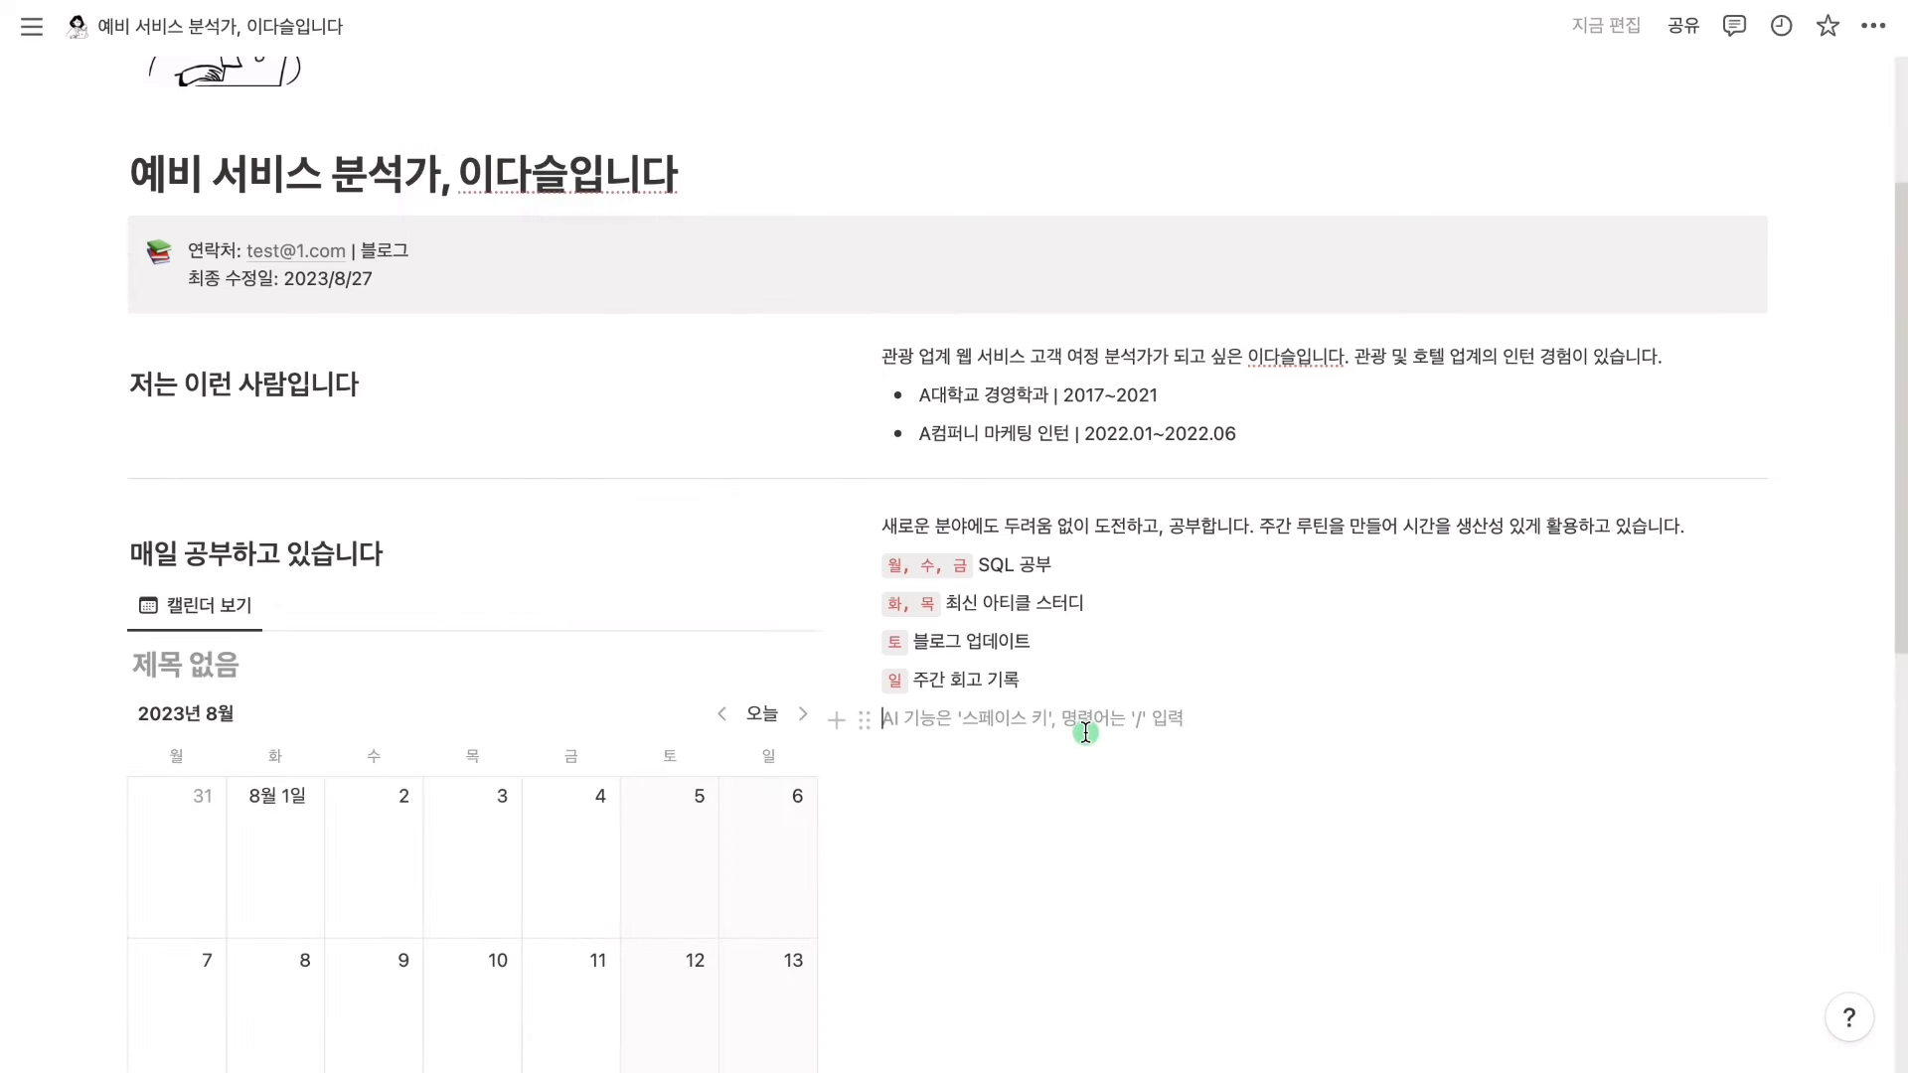
text(/리스트)
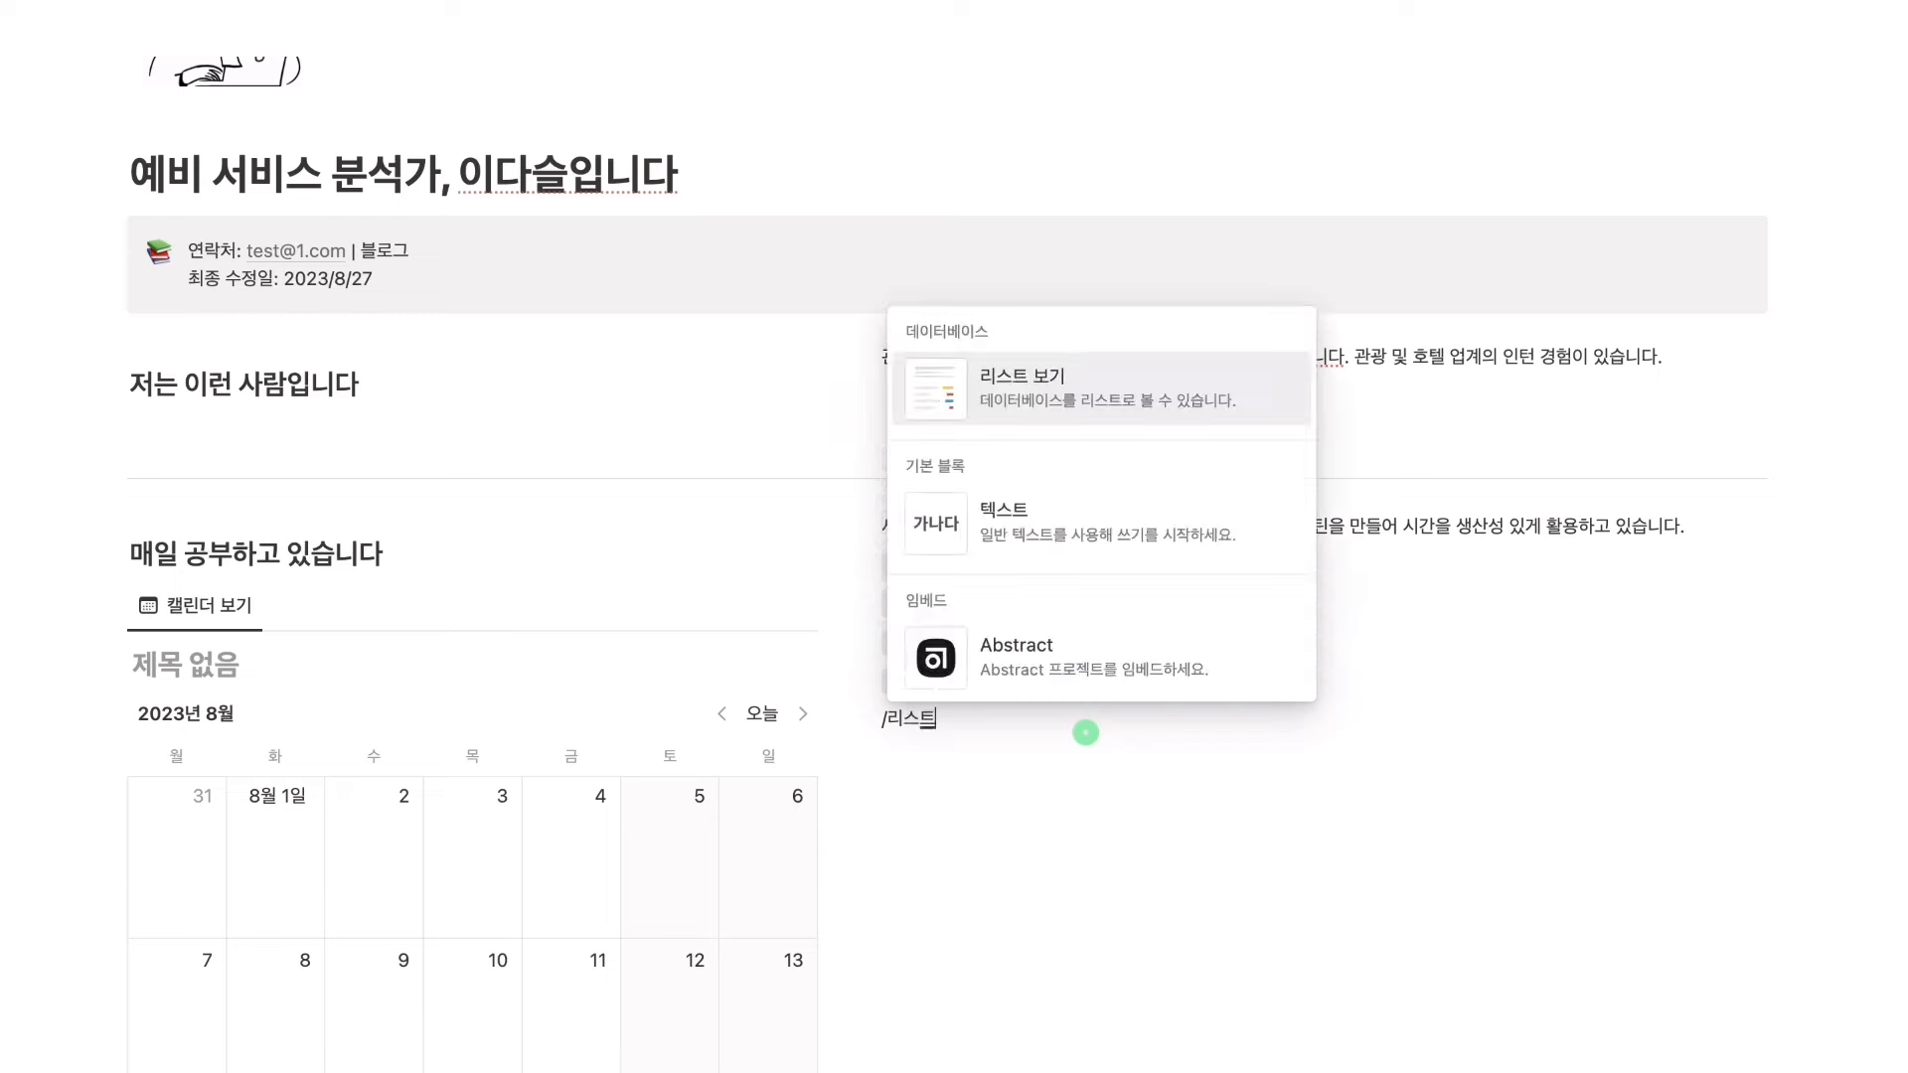
Create a new list view database below the weekly routine lines
click(1034, 383)
click(1531, 600)
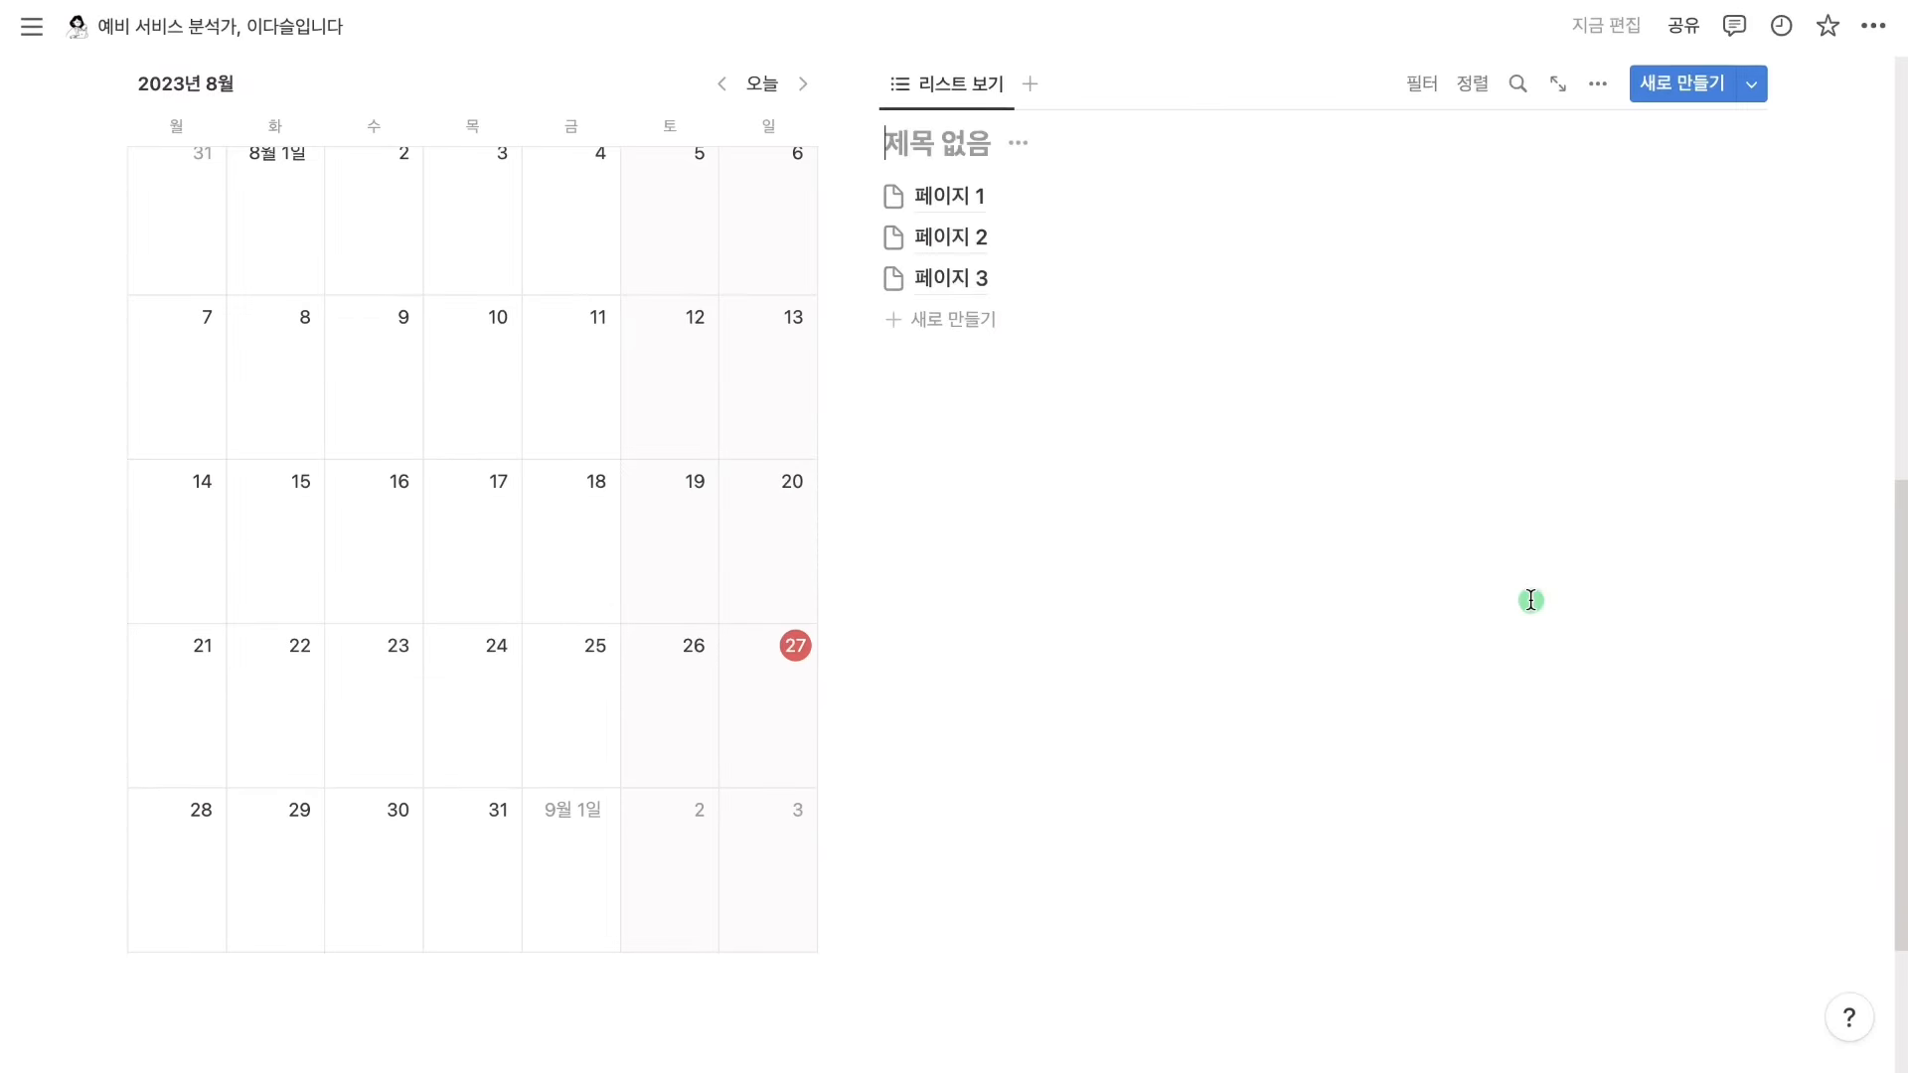
scroll(1535, 602, up, 4)
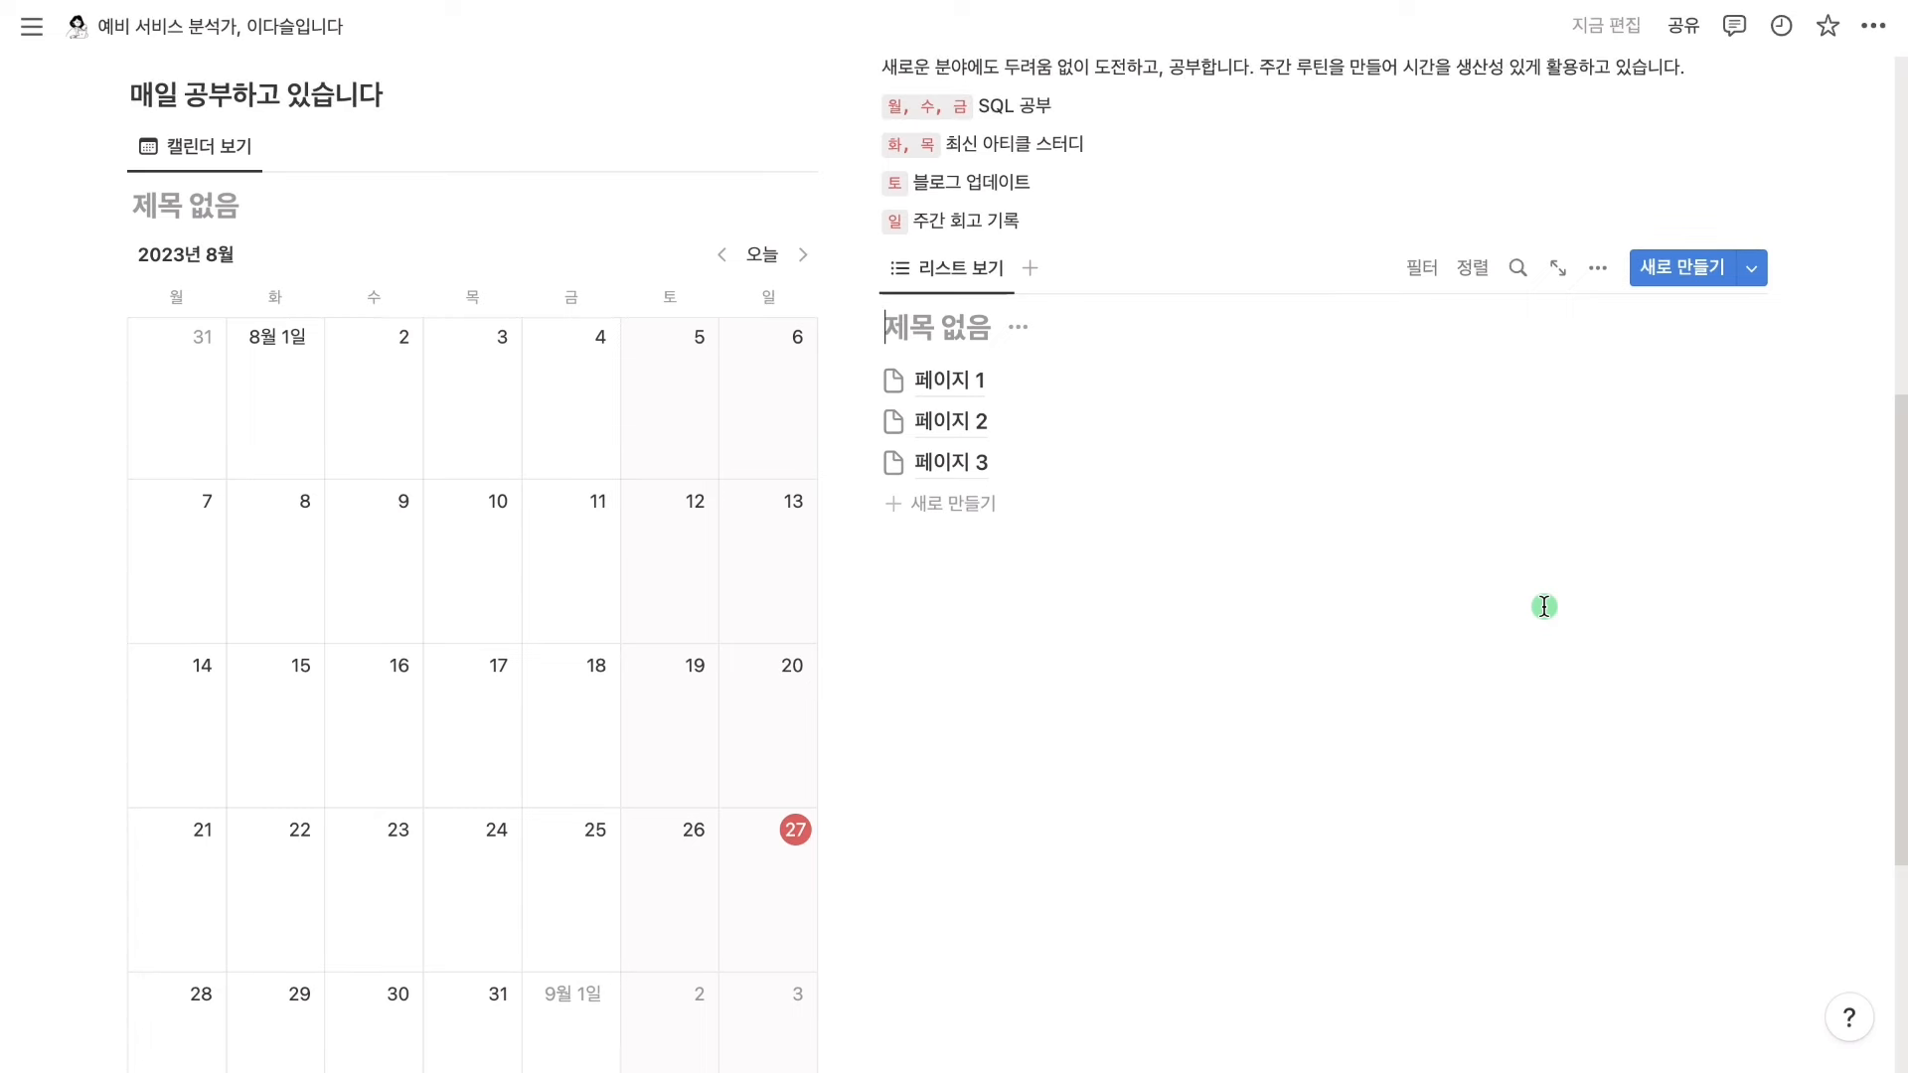
Title the calendar '일간 회고' and the list '최신 아티클 스터디'
click(161, 200)
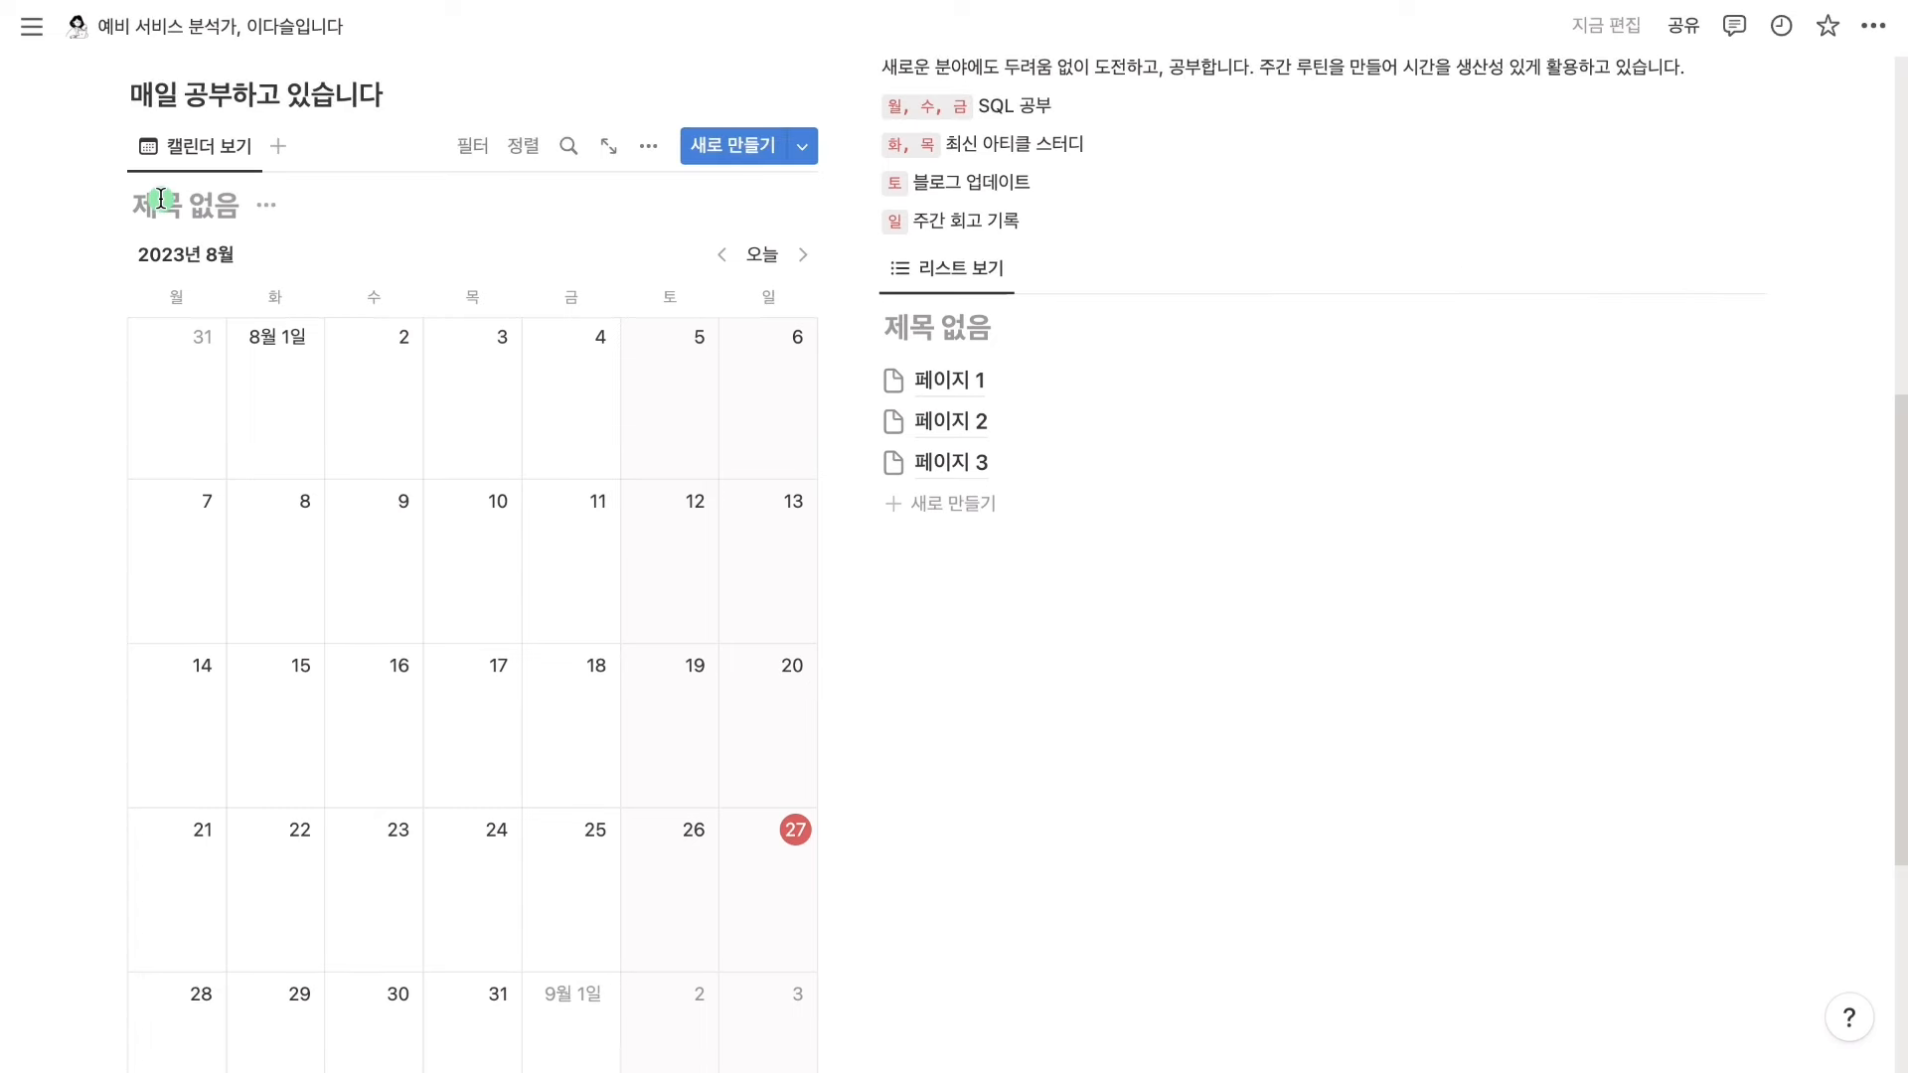
text(일간 회고)
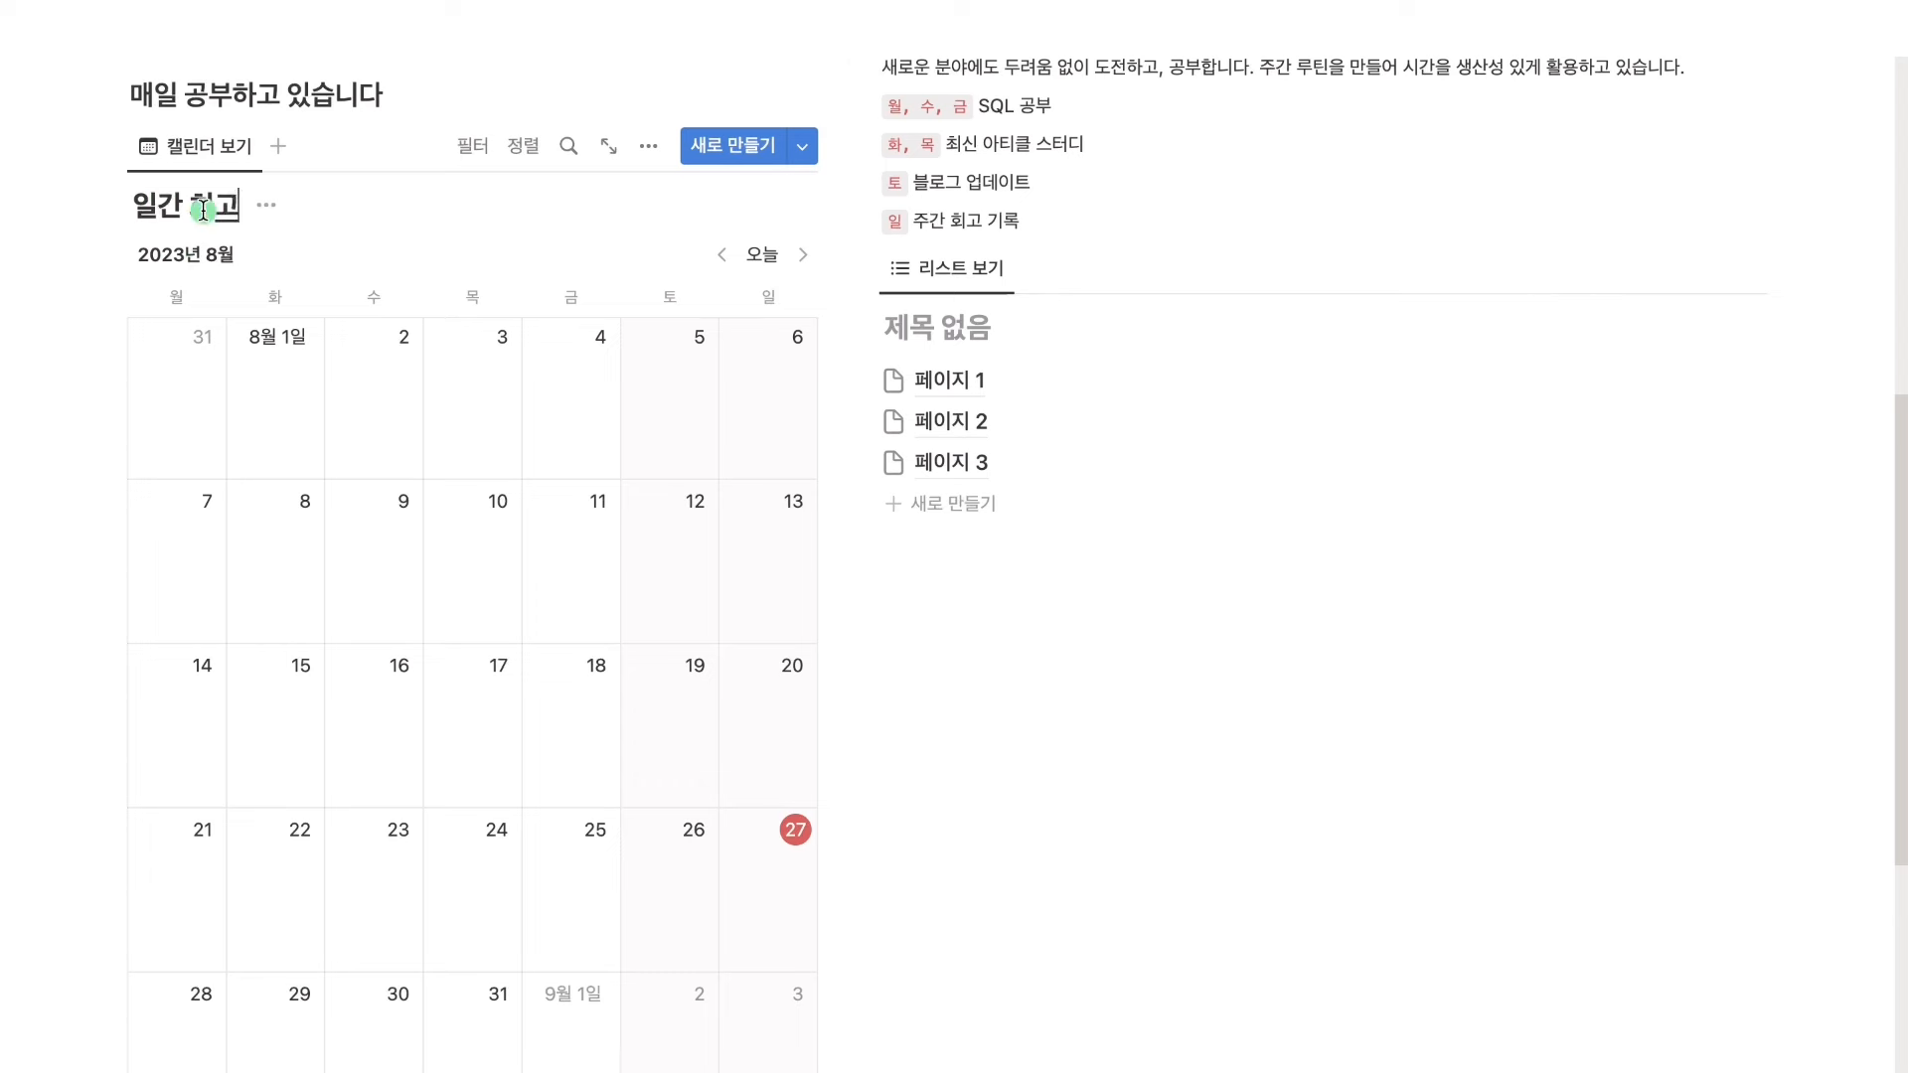
click(905, 328)
text(ㅈ최신 아티크)
text(ㄹ 스터디)
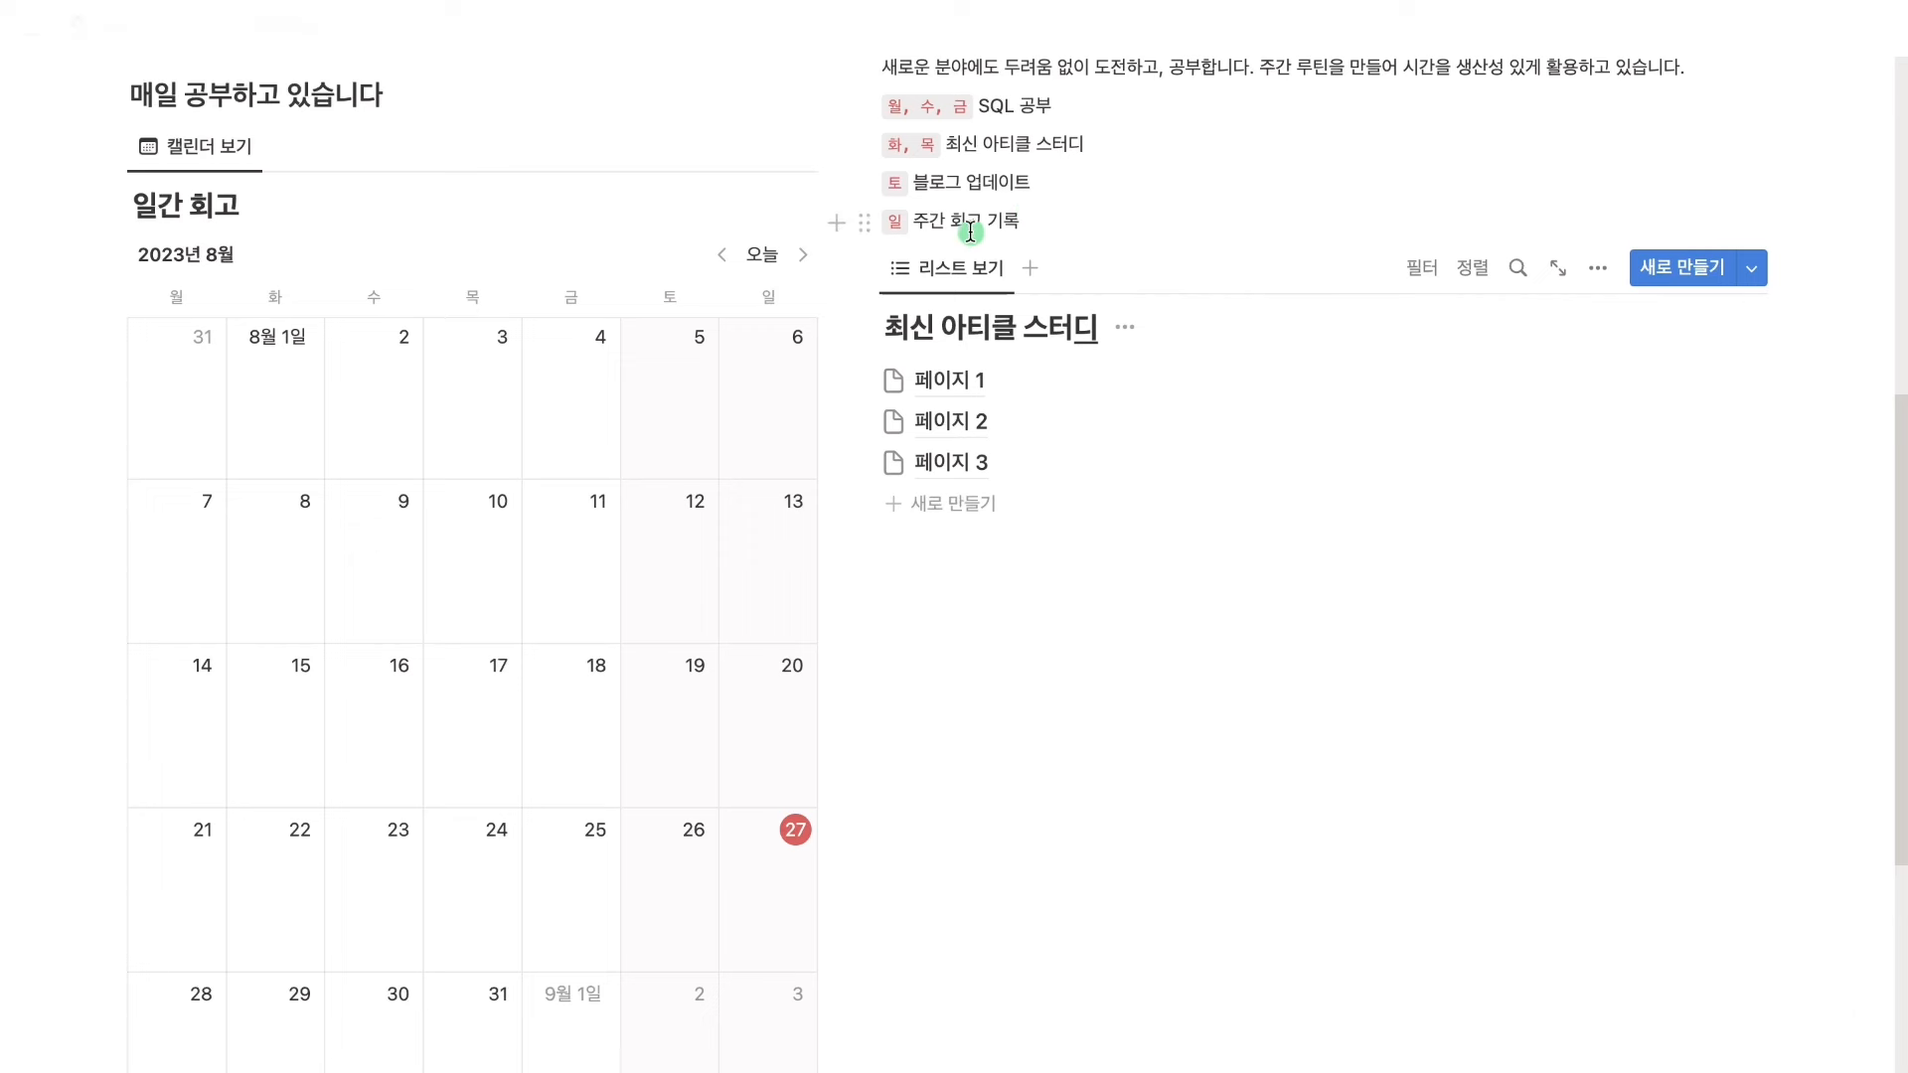
scroll(754, 289, up, 1)
Add a blank line under the study heading and a --- divider below the calendar
click(422, 136)
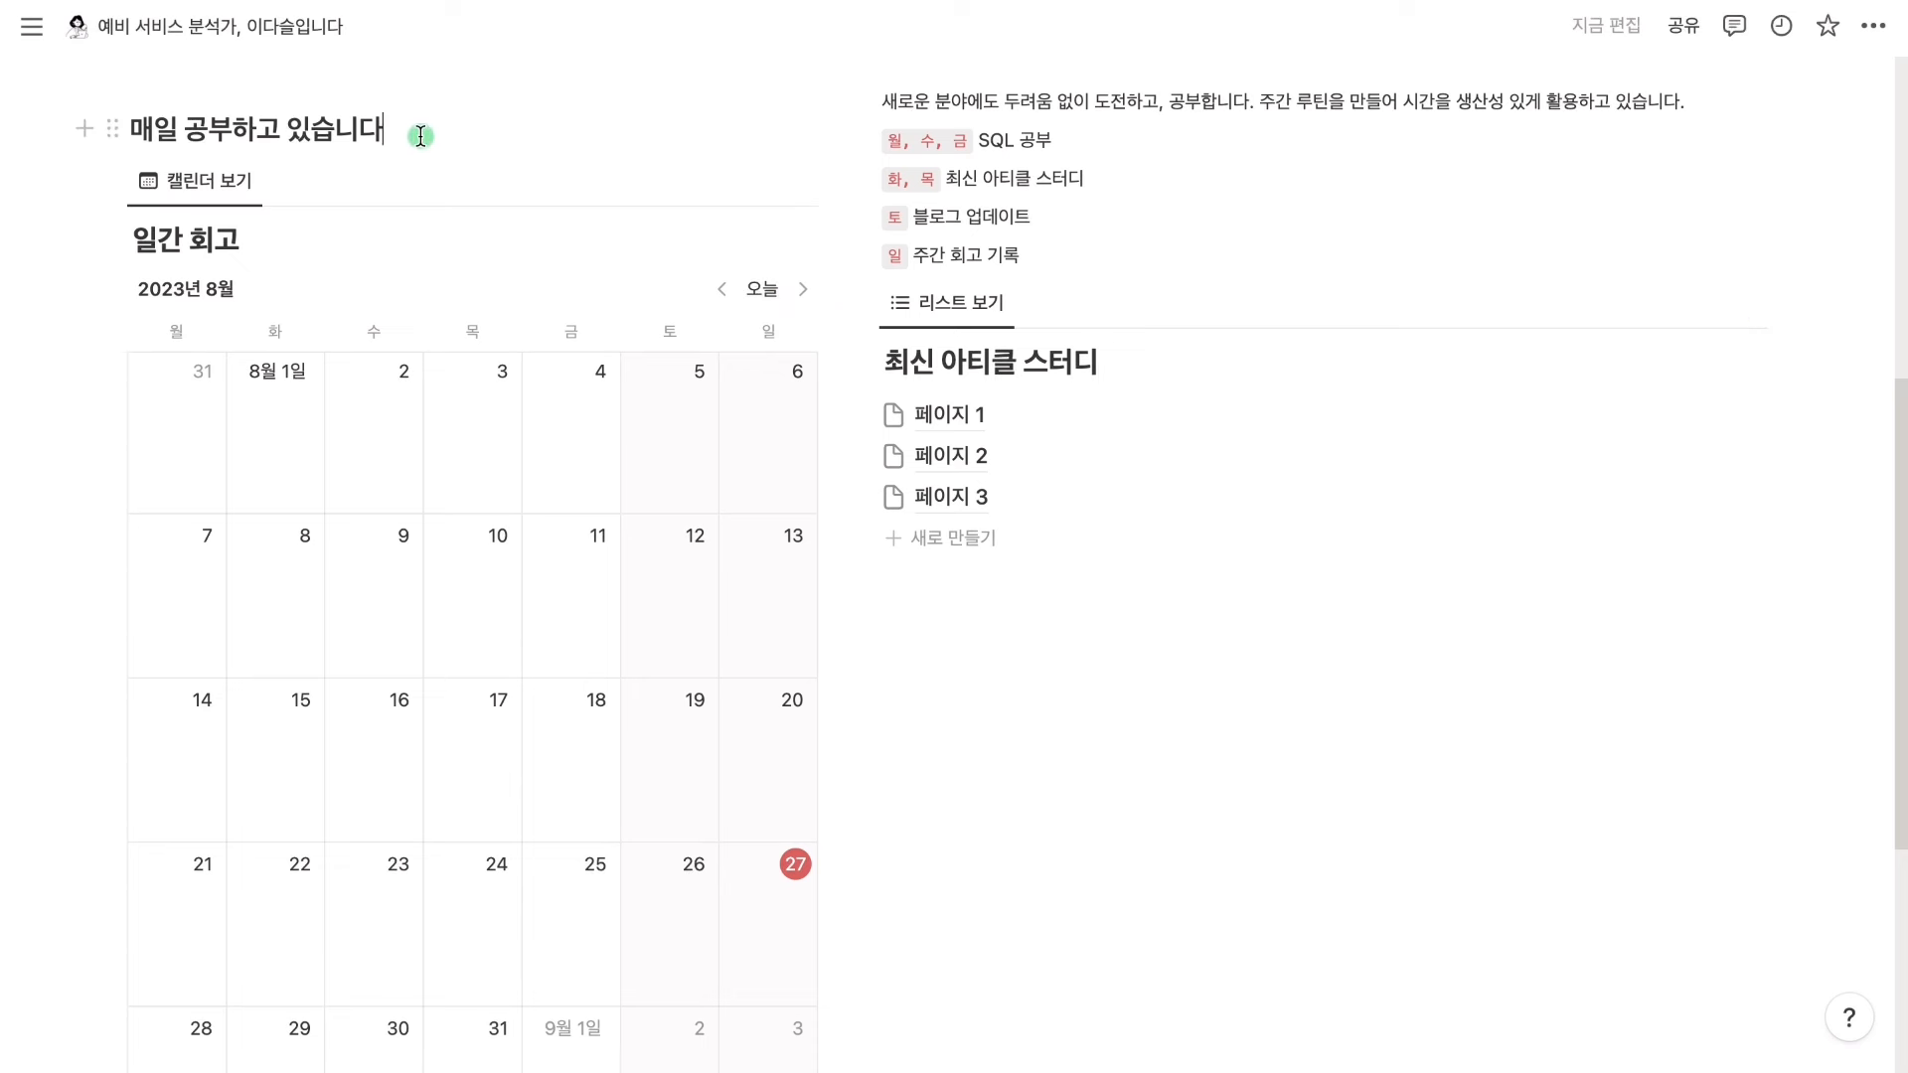
key(Return)
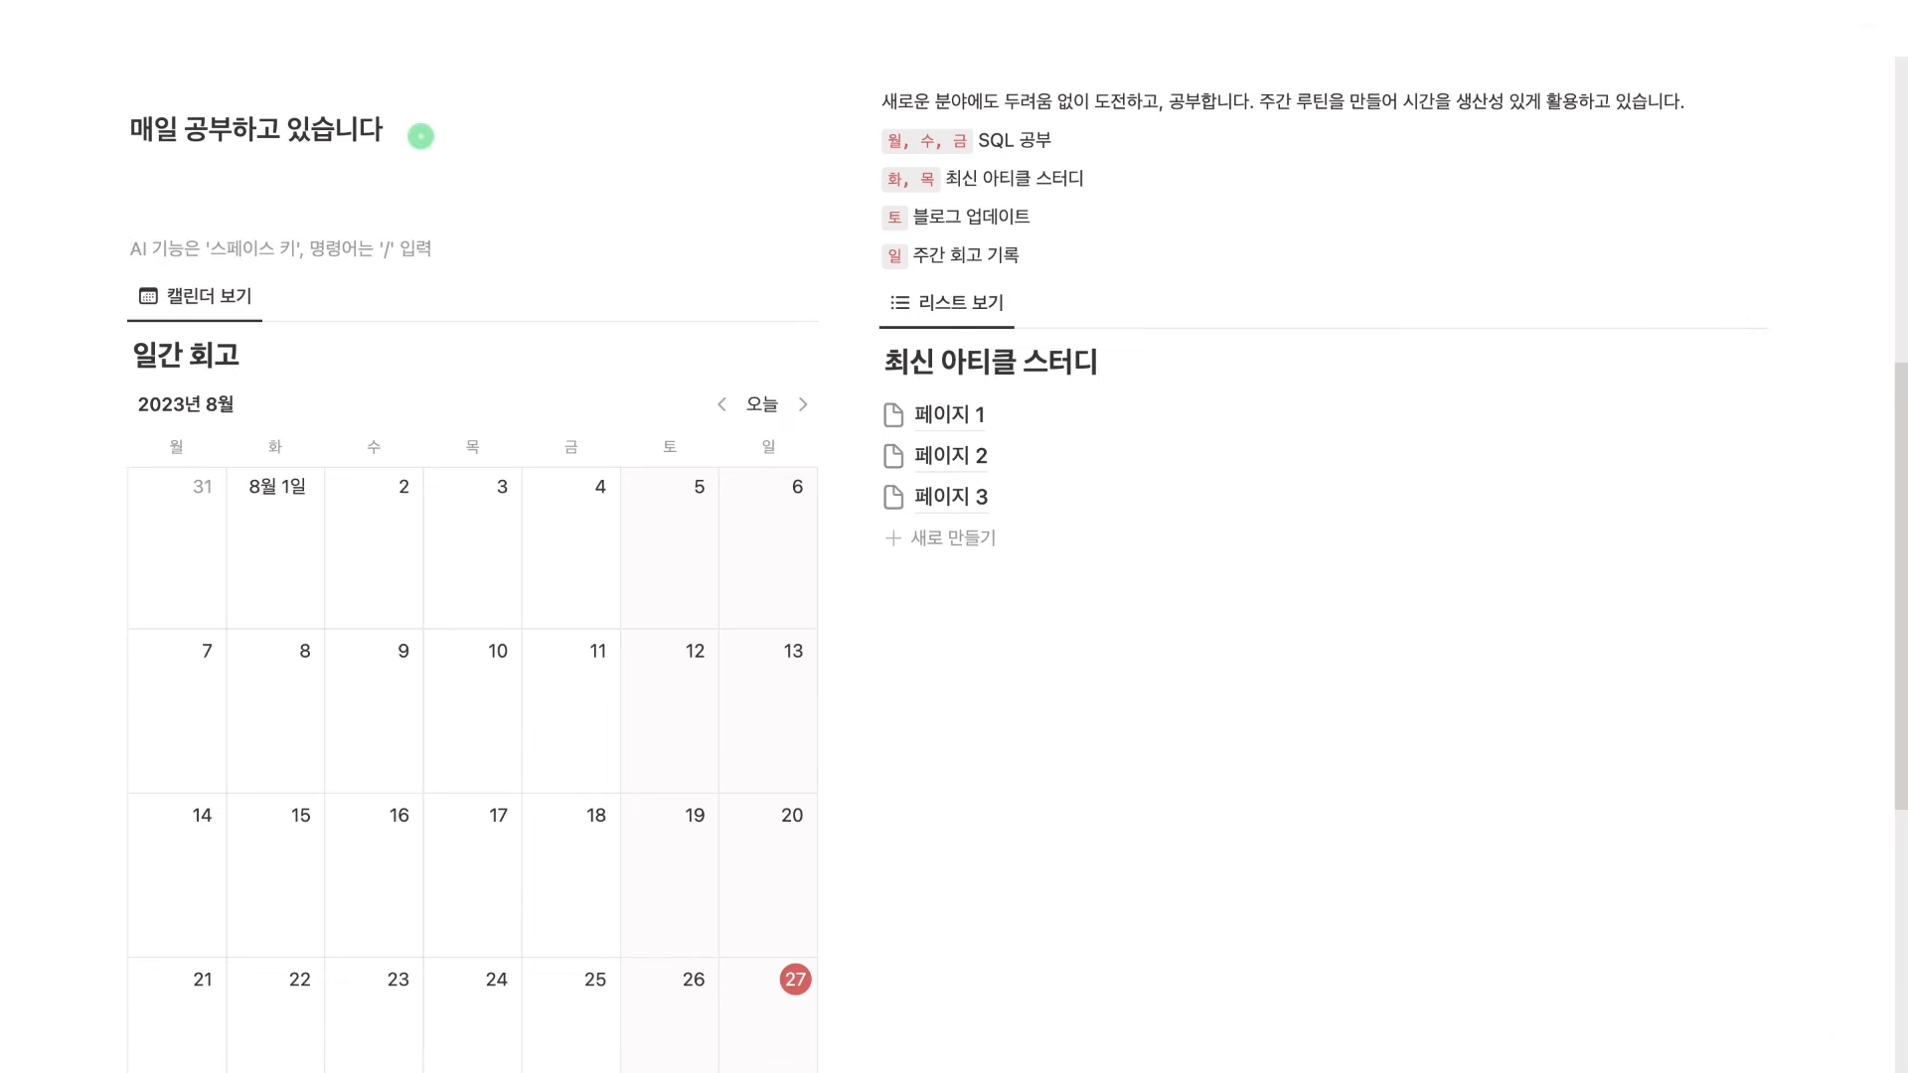
scroll(576, 792, down, 6)
click(576, 792)
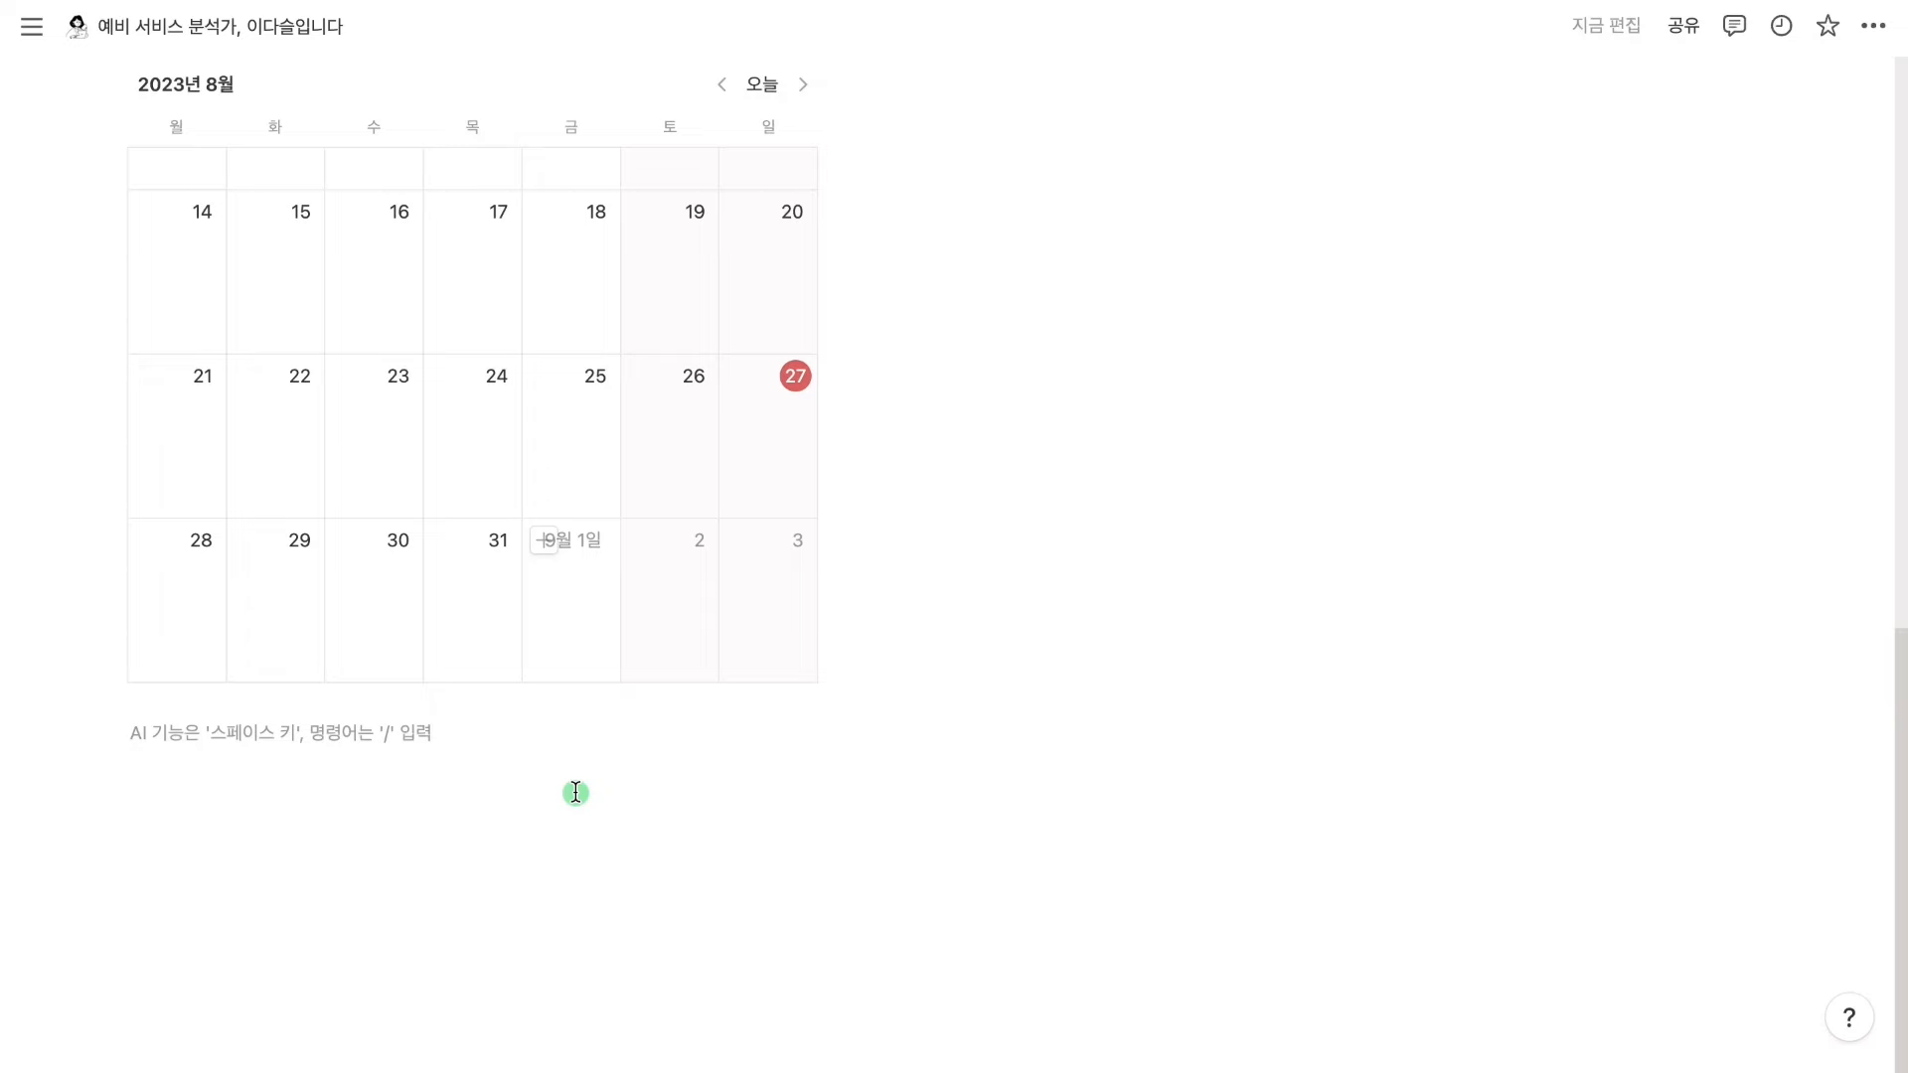
text(---)
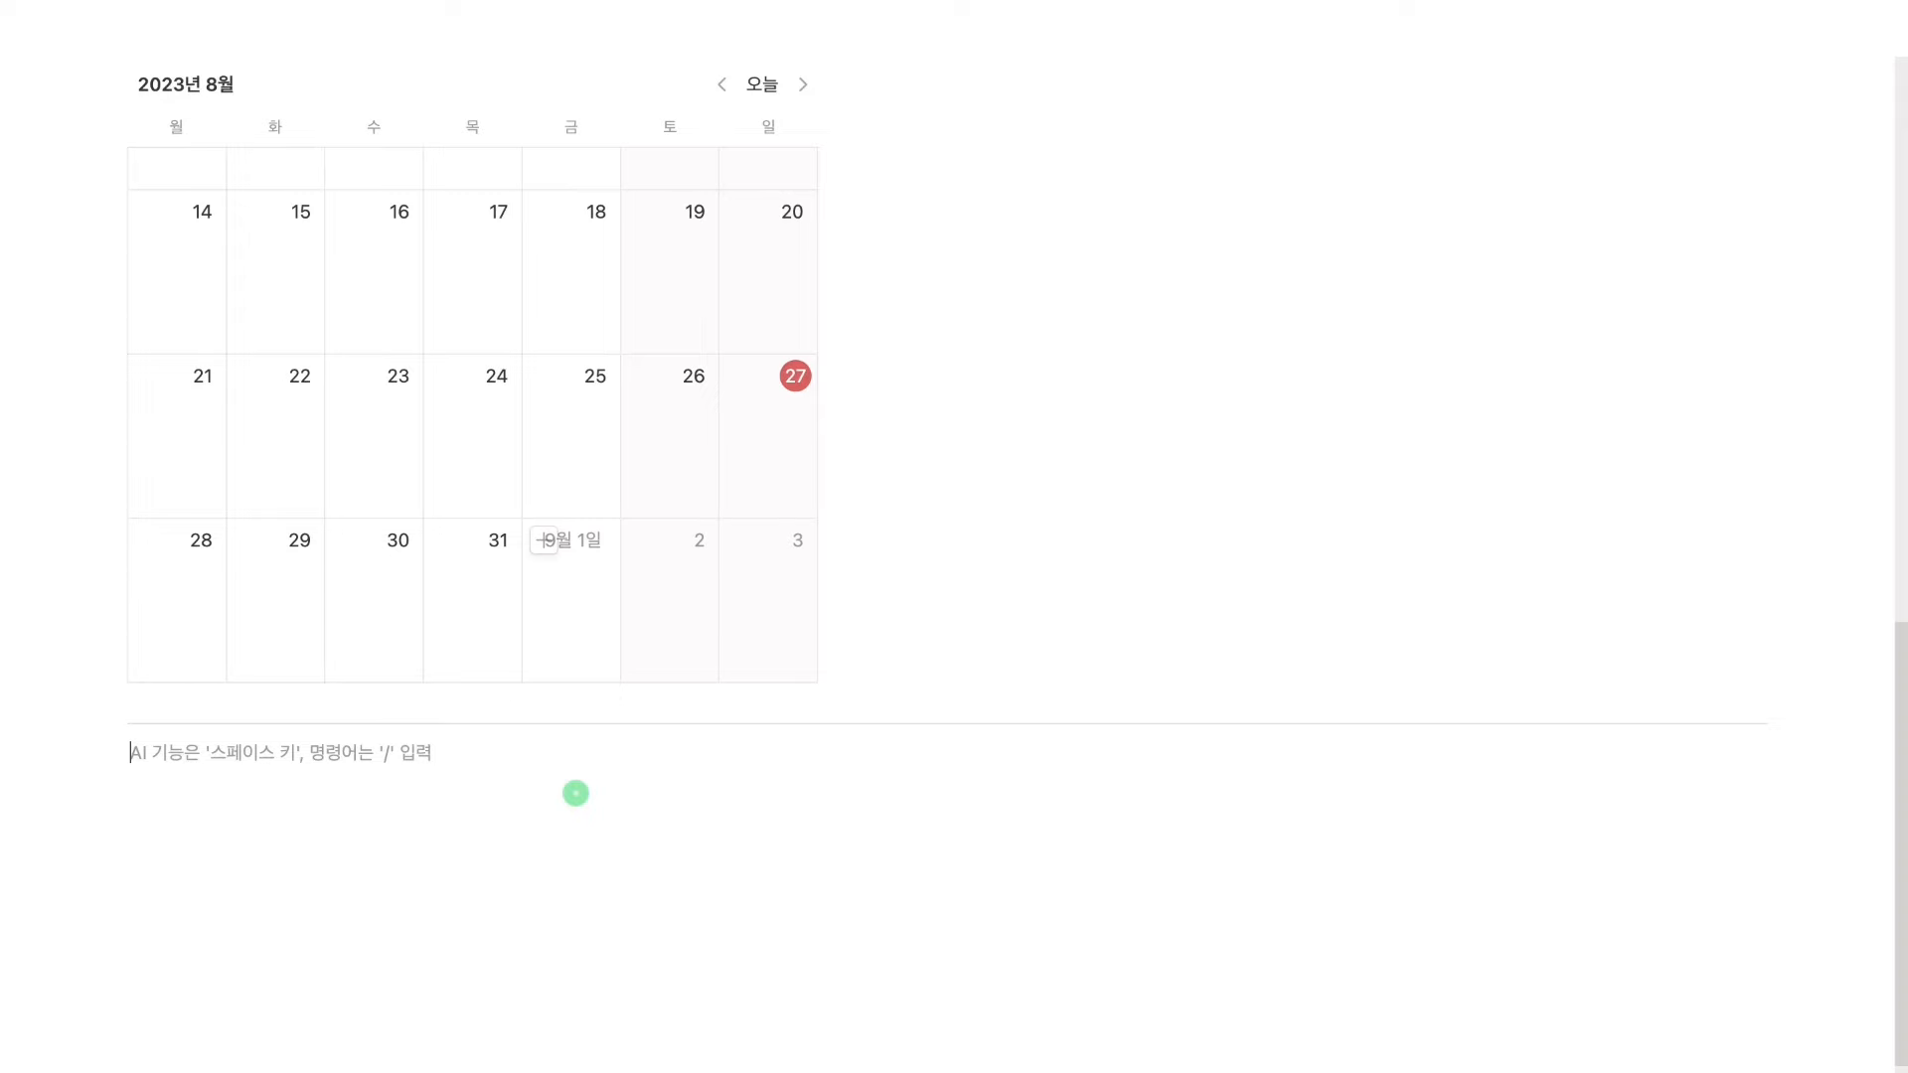
scroll(573, 792, up, 6)
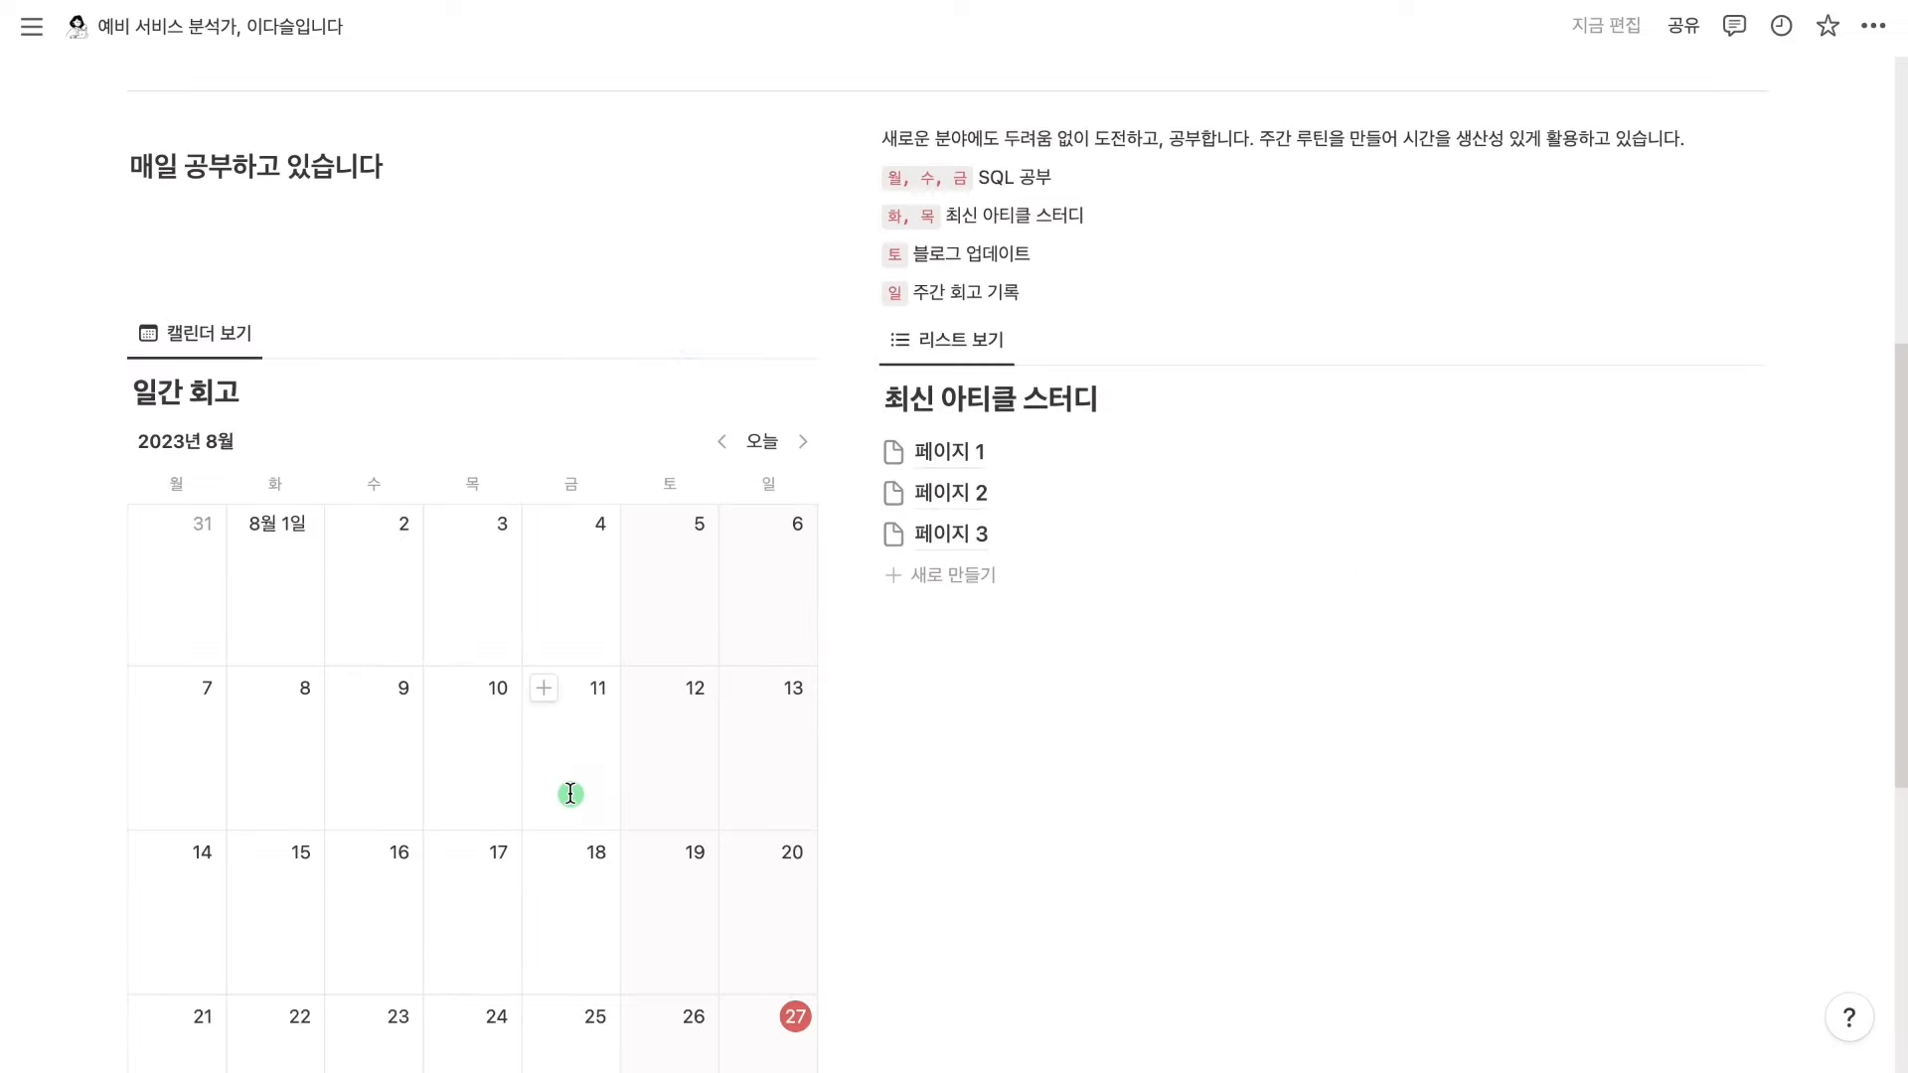
scroll(569, 792, down, 7)
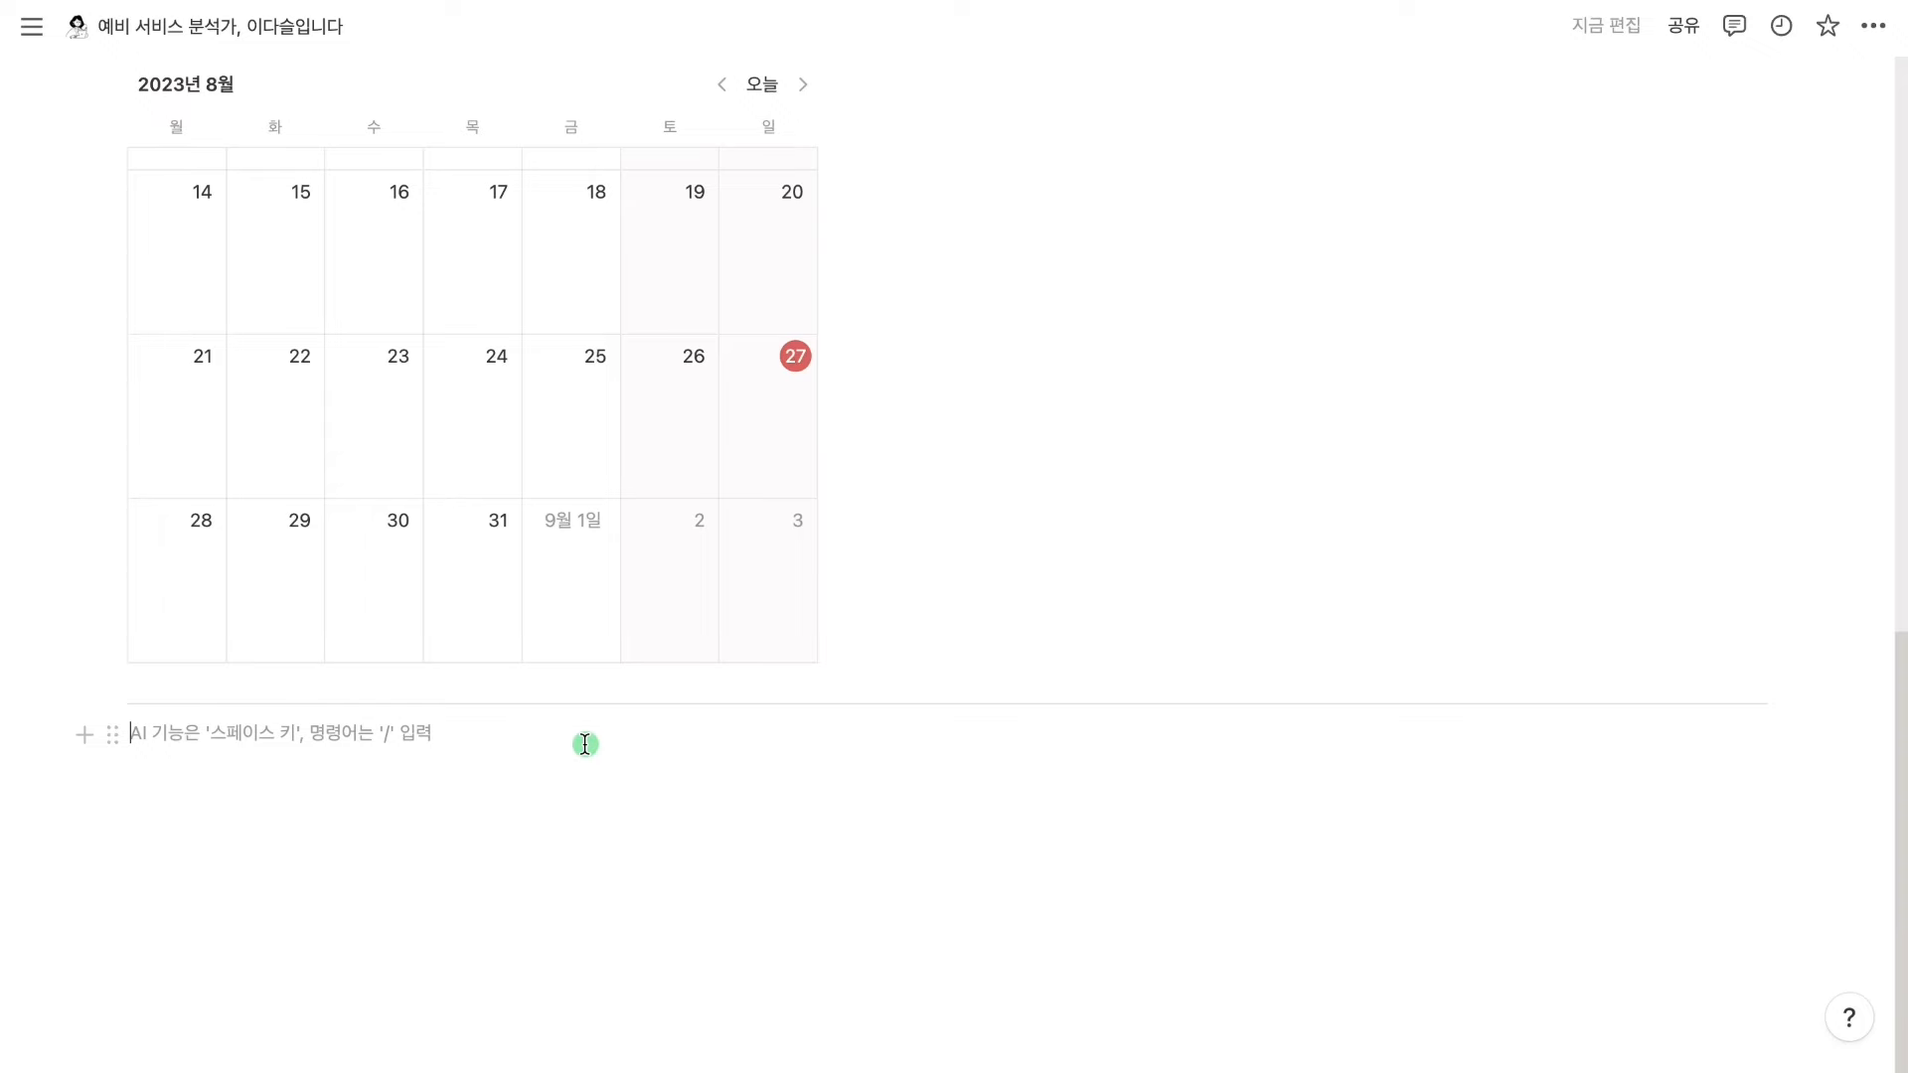
Type '맨 위로 올라가기' in the empty block under the bottom divider
text(맨 위로)
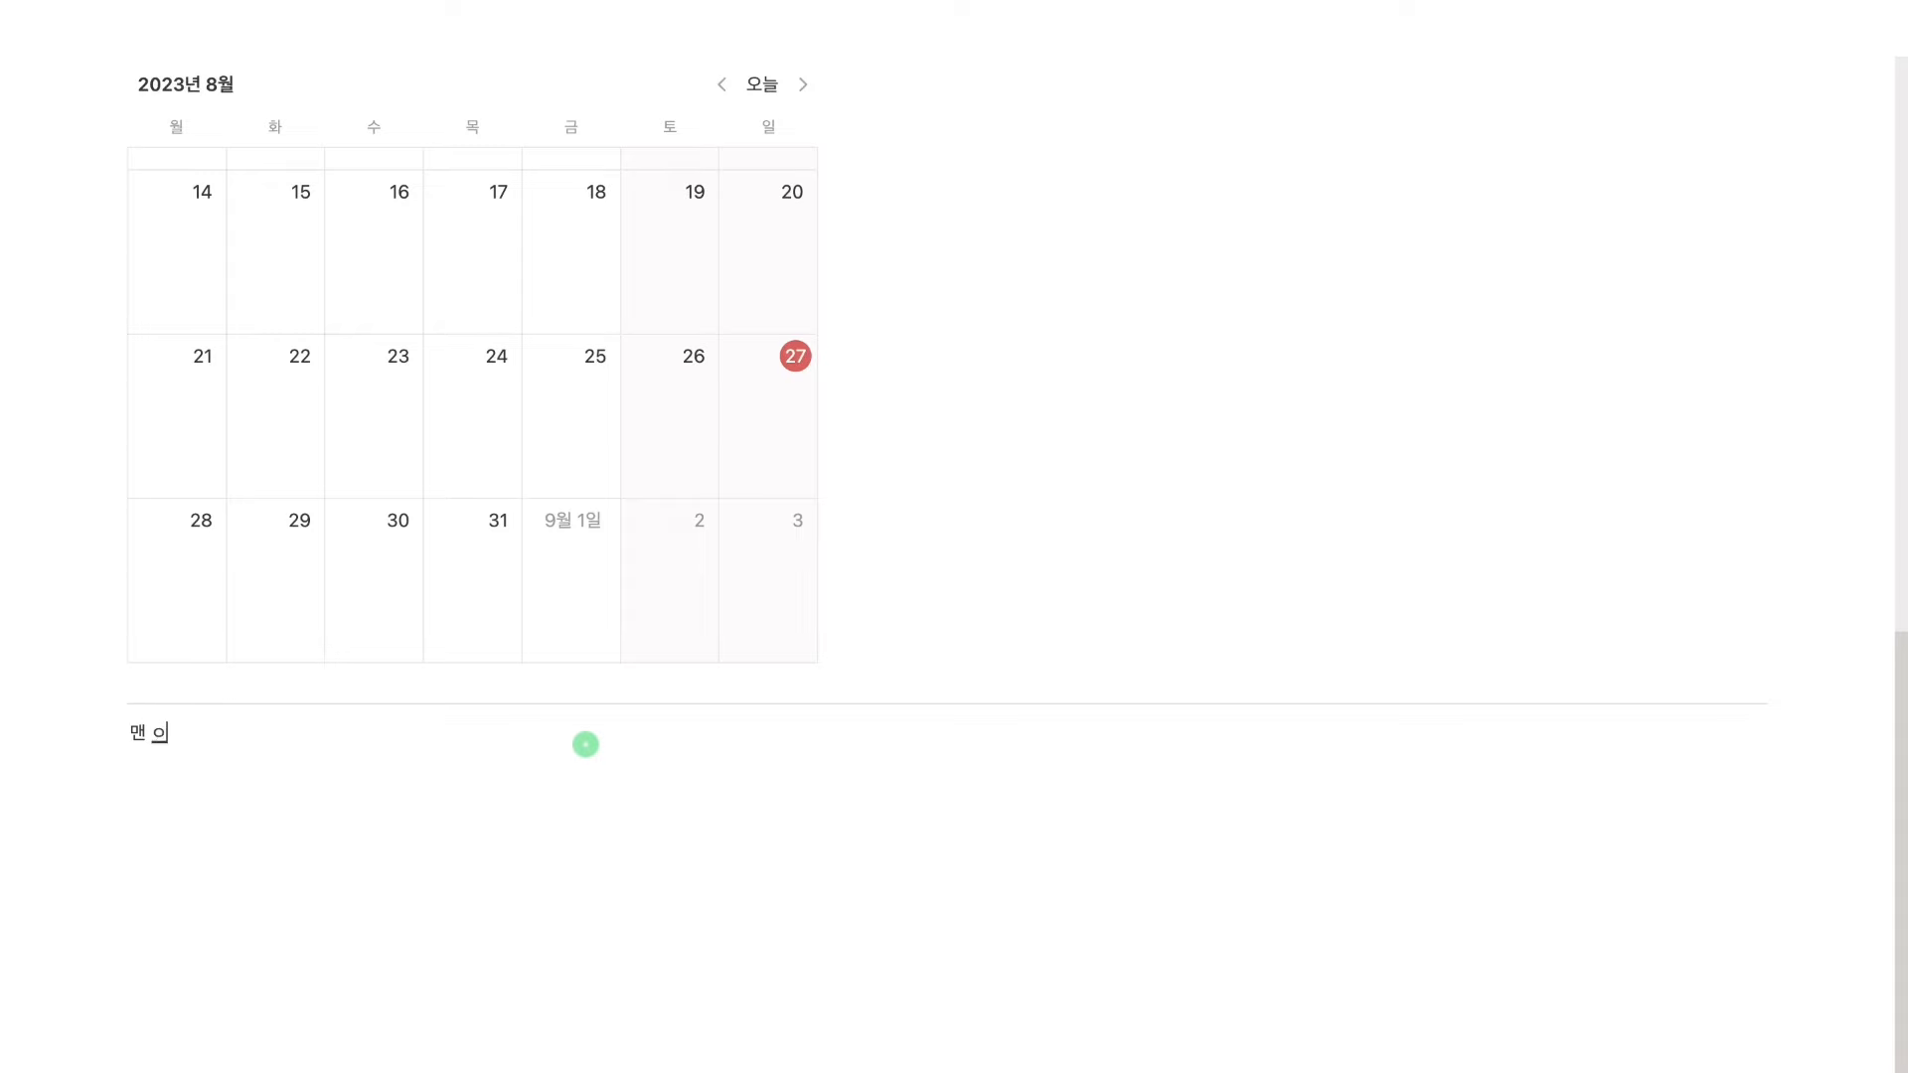
text( 올램)
text(가기)
click(585, 745)
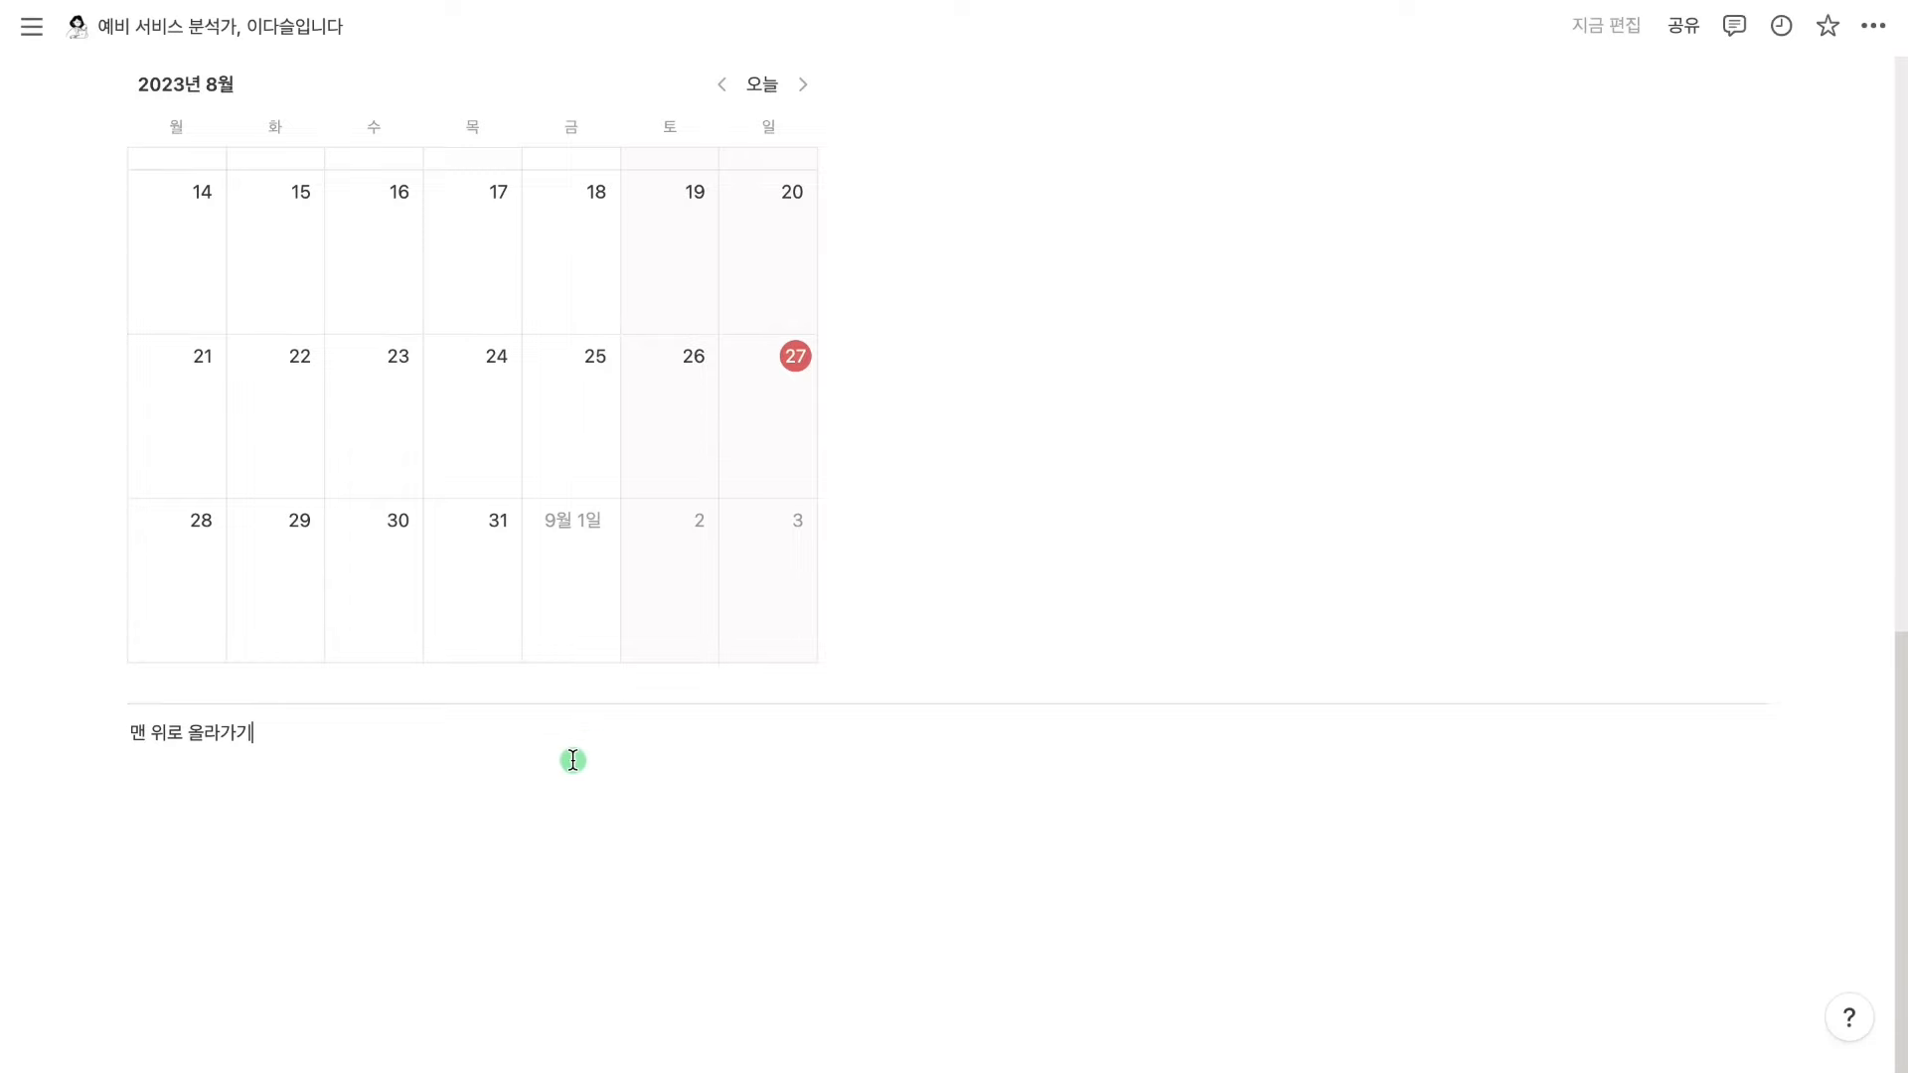
scroll(581, 734, up, 5)
scroll(580, 727, up, 4)
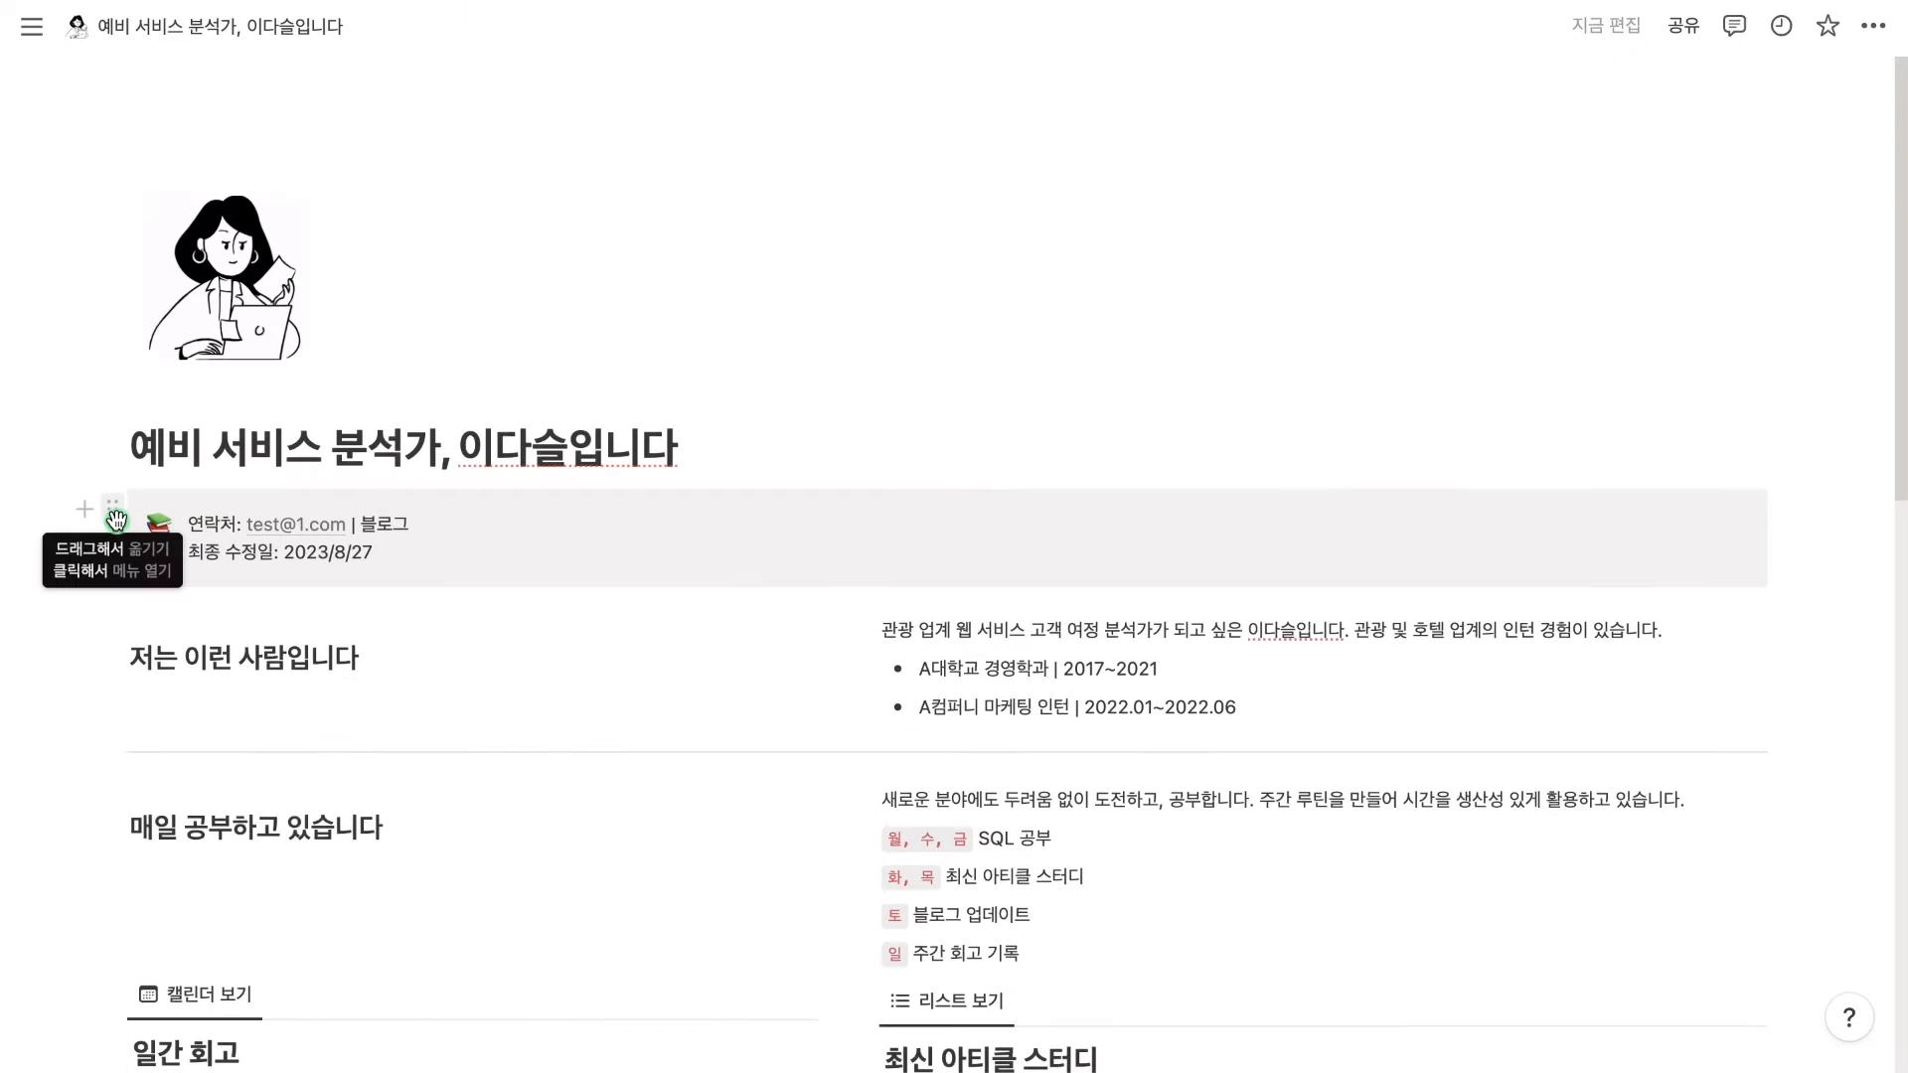
Link '맨 위로 올라가기' to the contact callout using the callout's copied block link
click(113, 511)
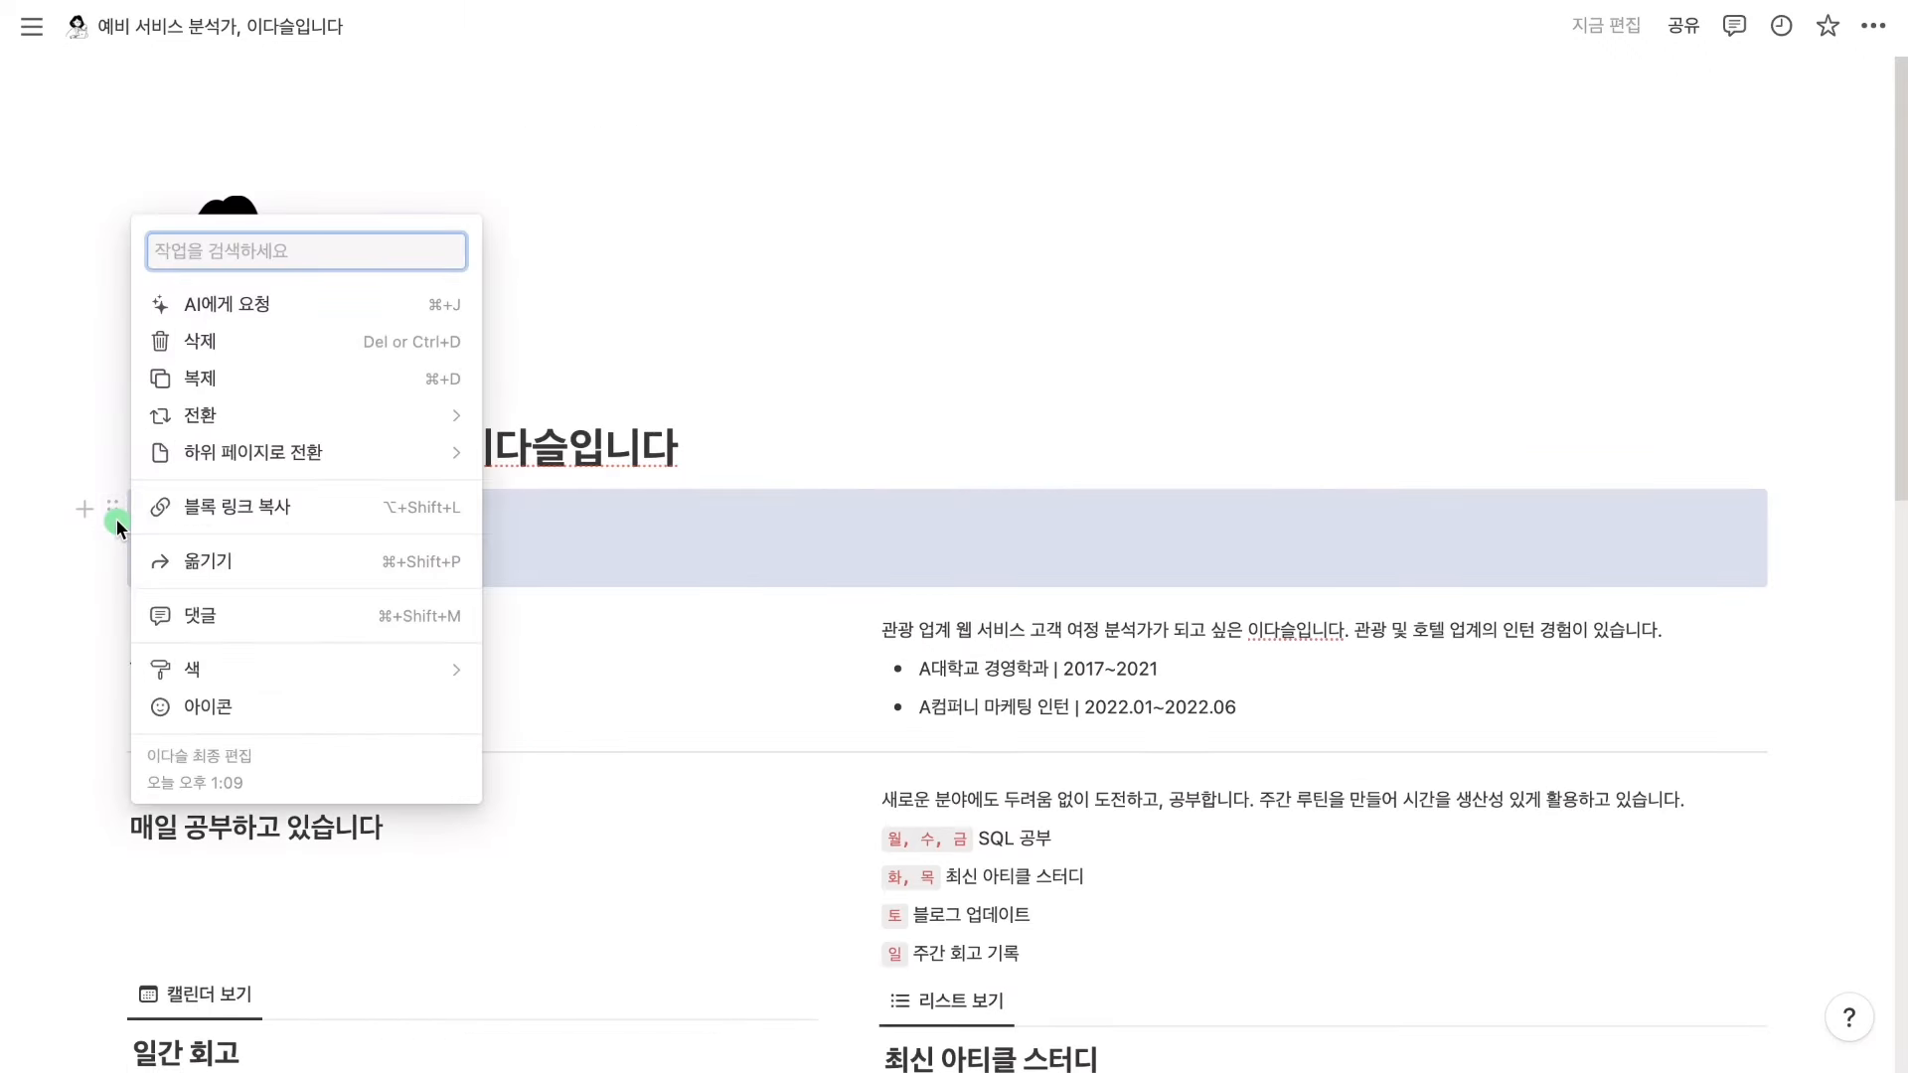
click(363, 525)
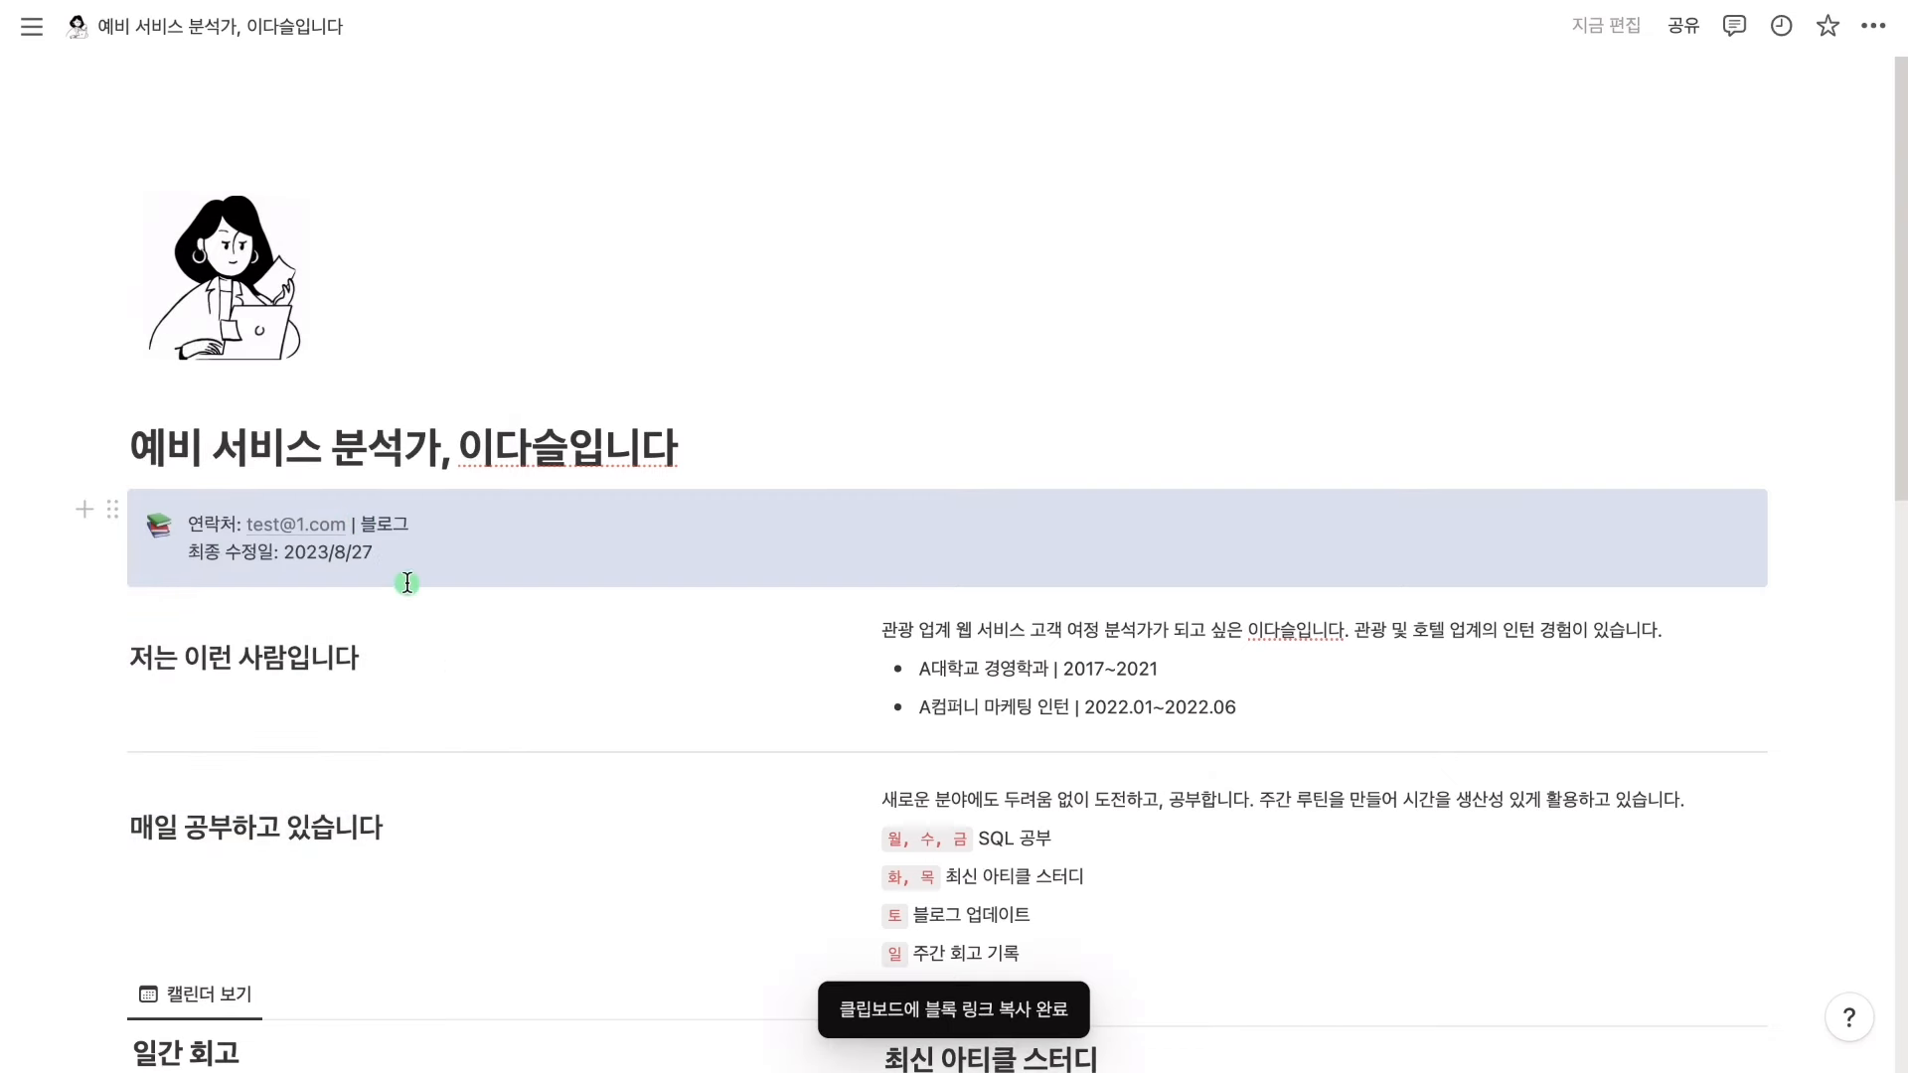
scroll(404, 581, down, 10)
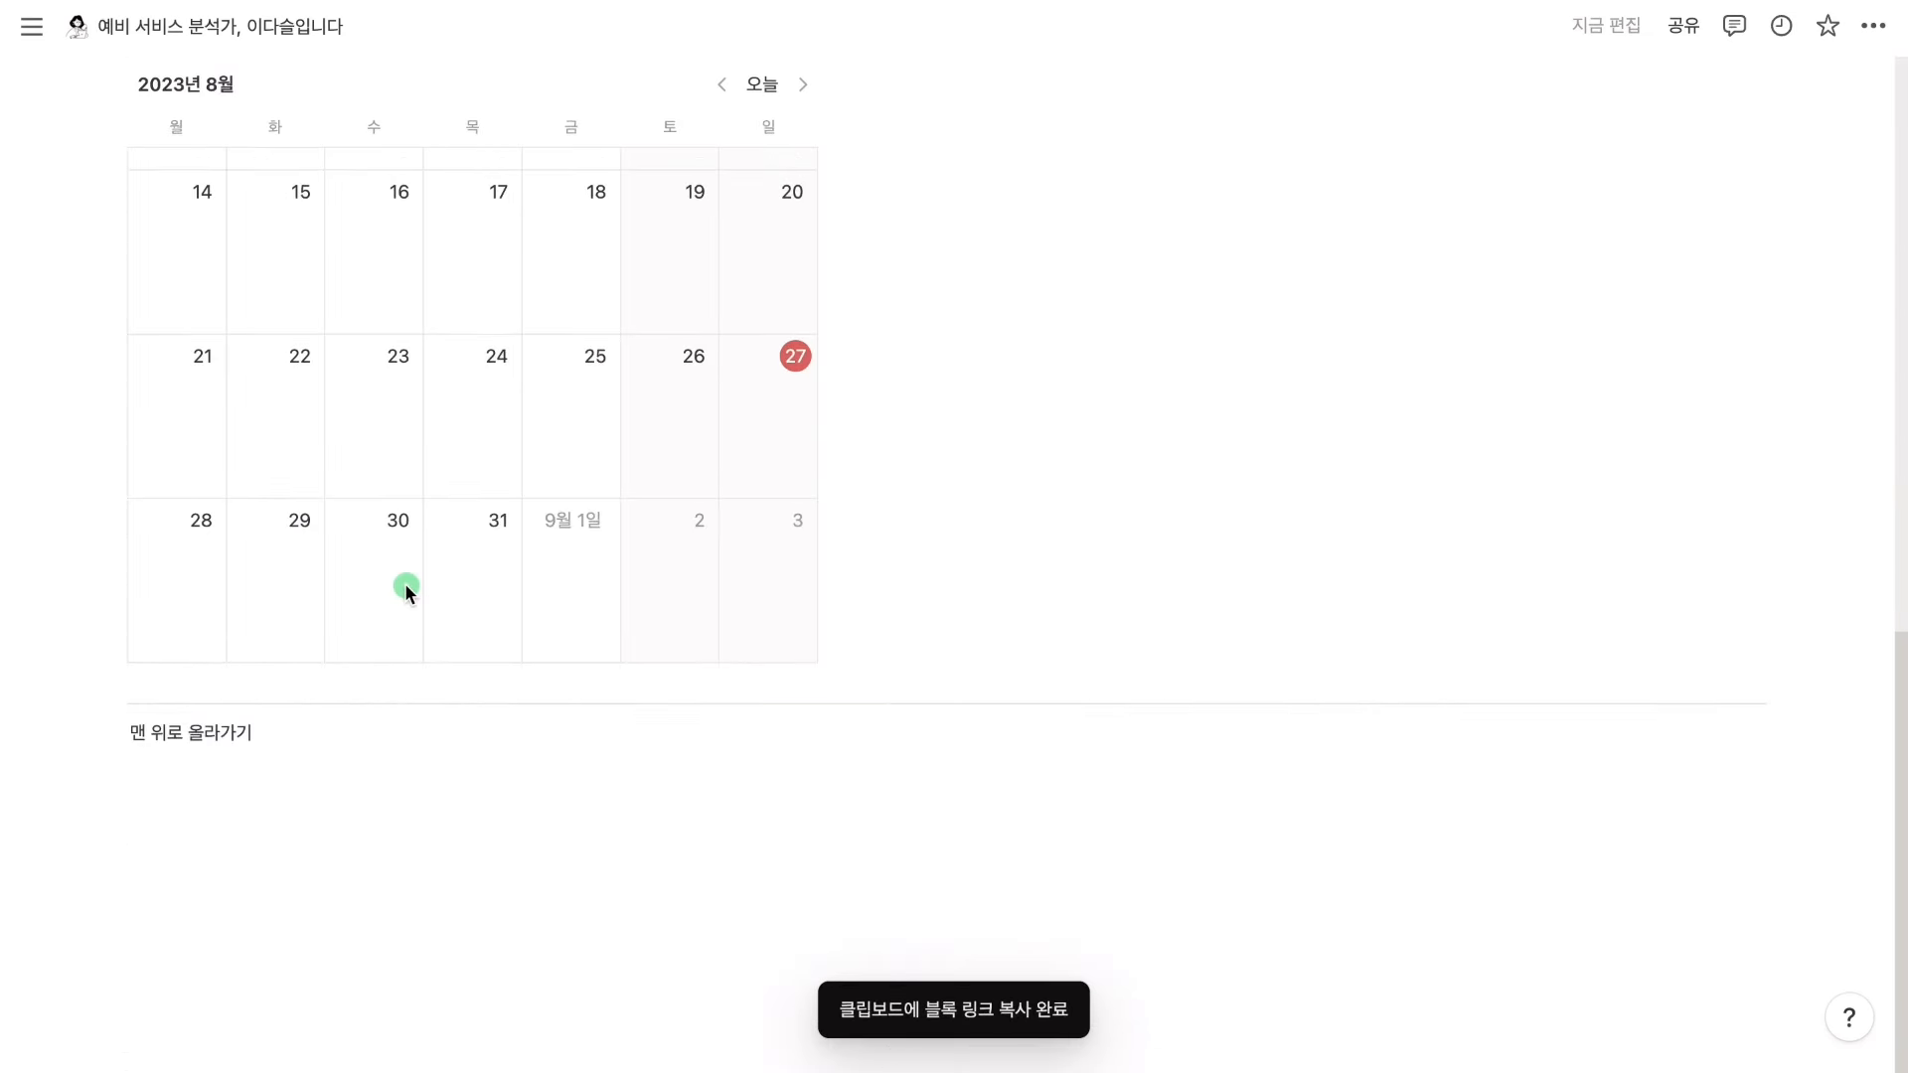
drag(255, 734, 130, 734)
click(333, 684)
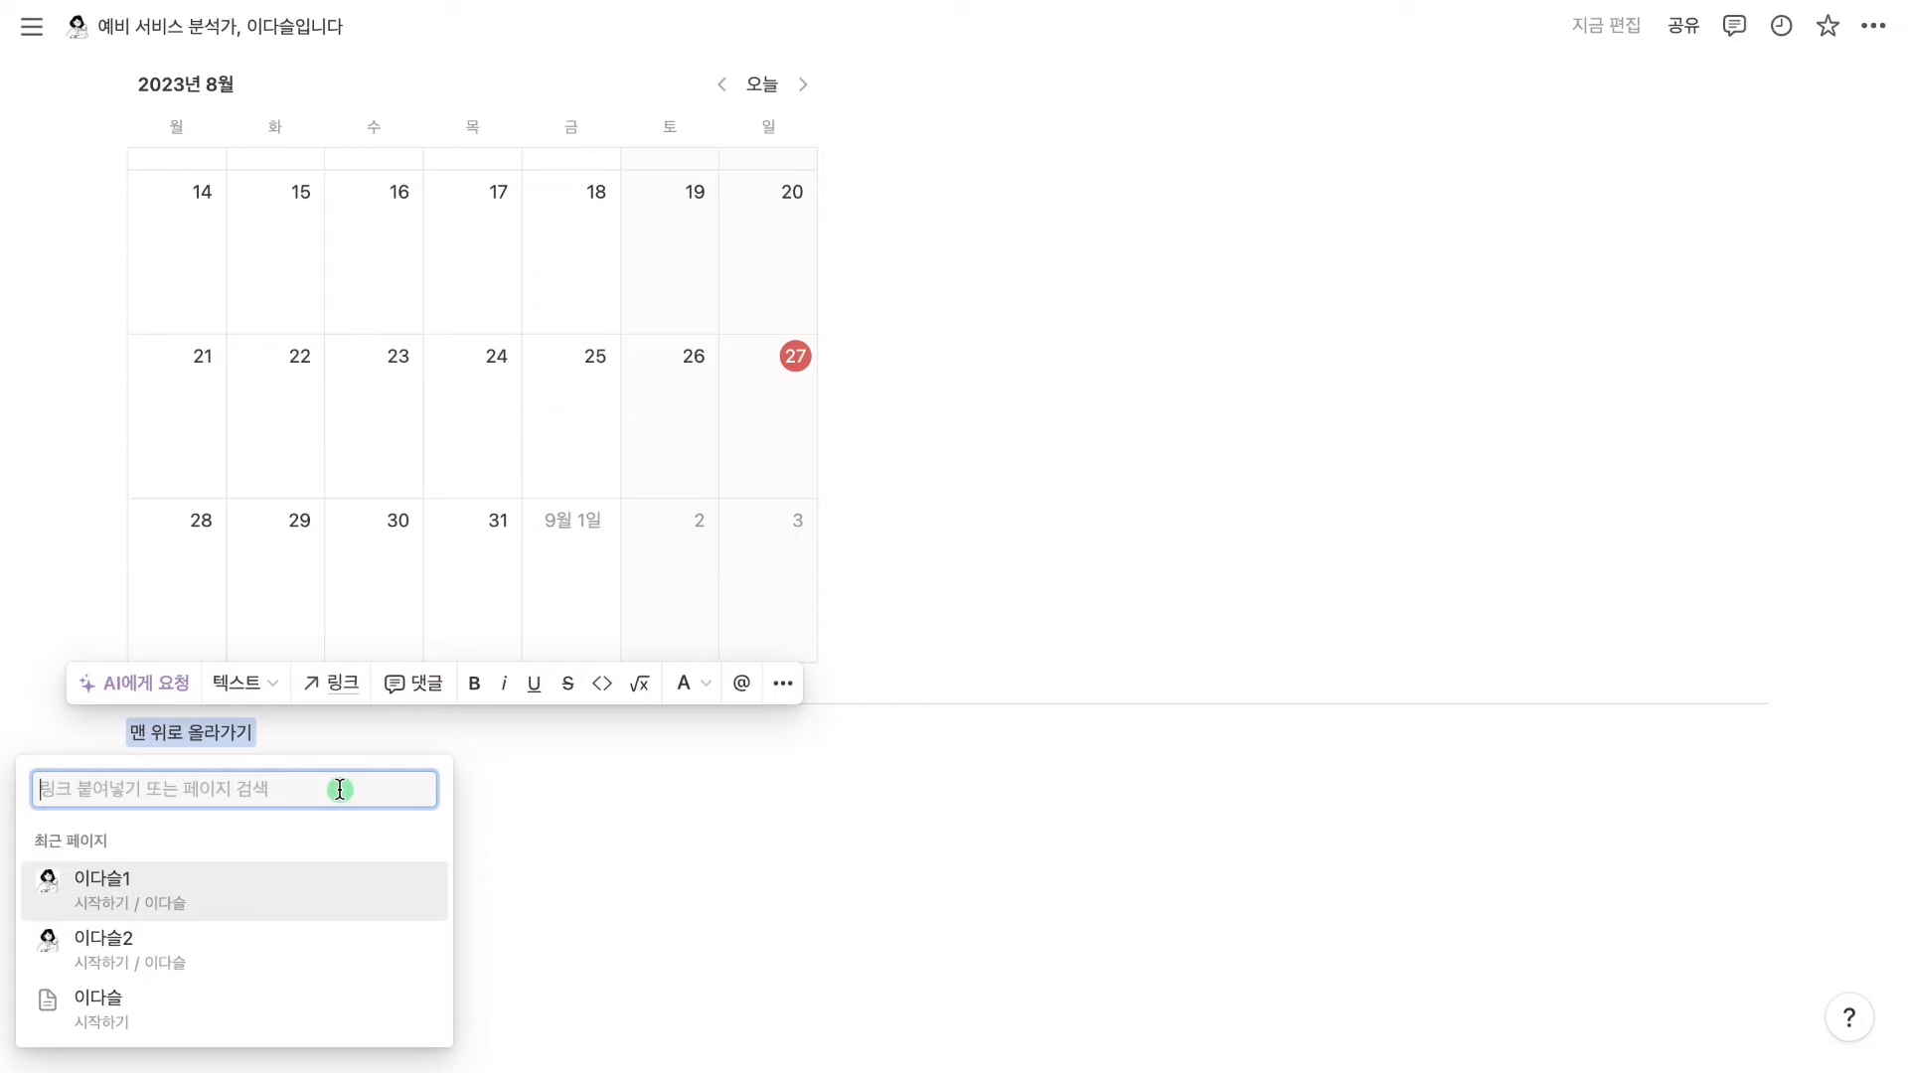
key(ctrl+v)
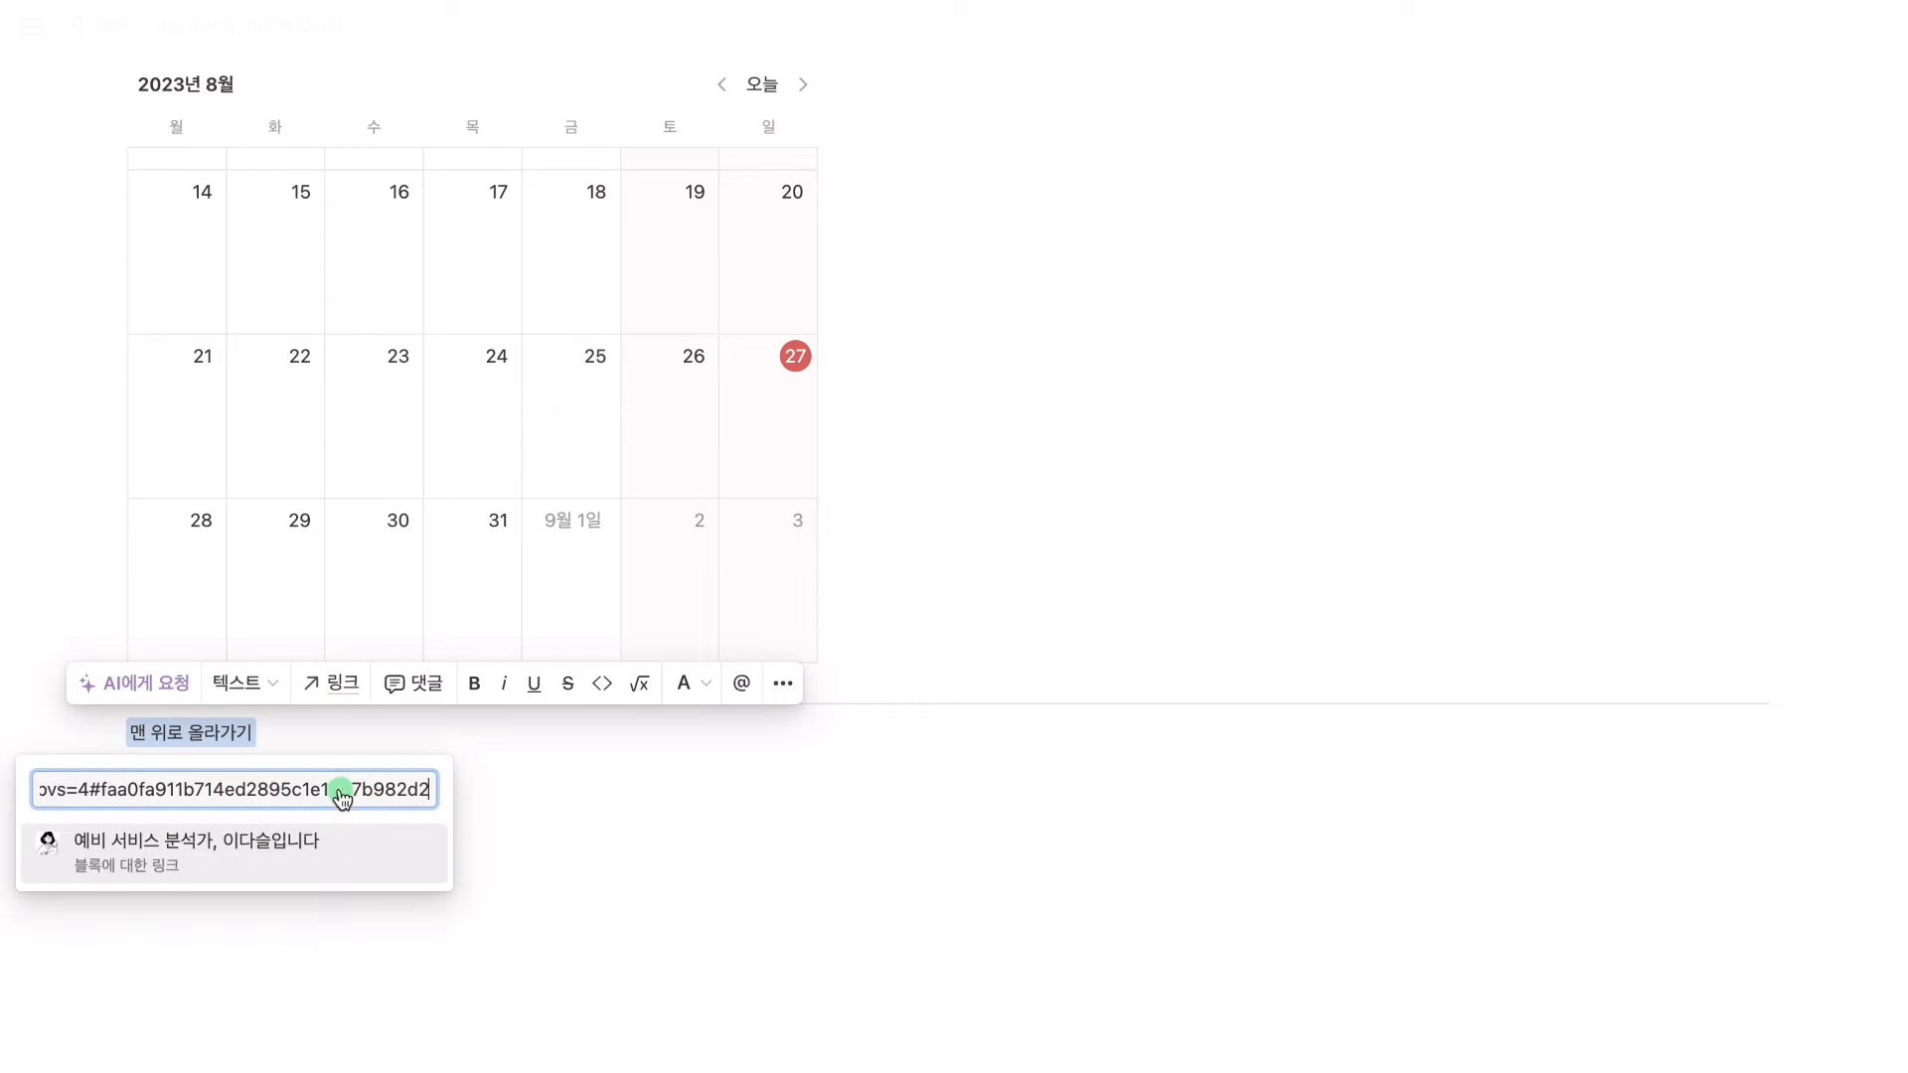
click(379, 868)
click(440, 788)
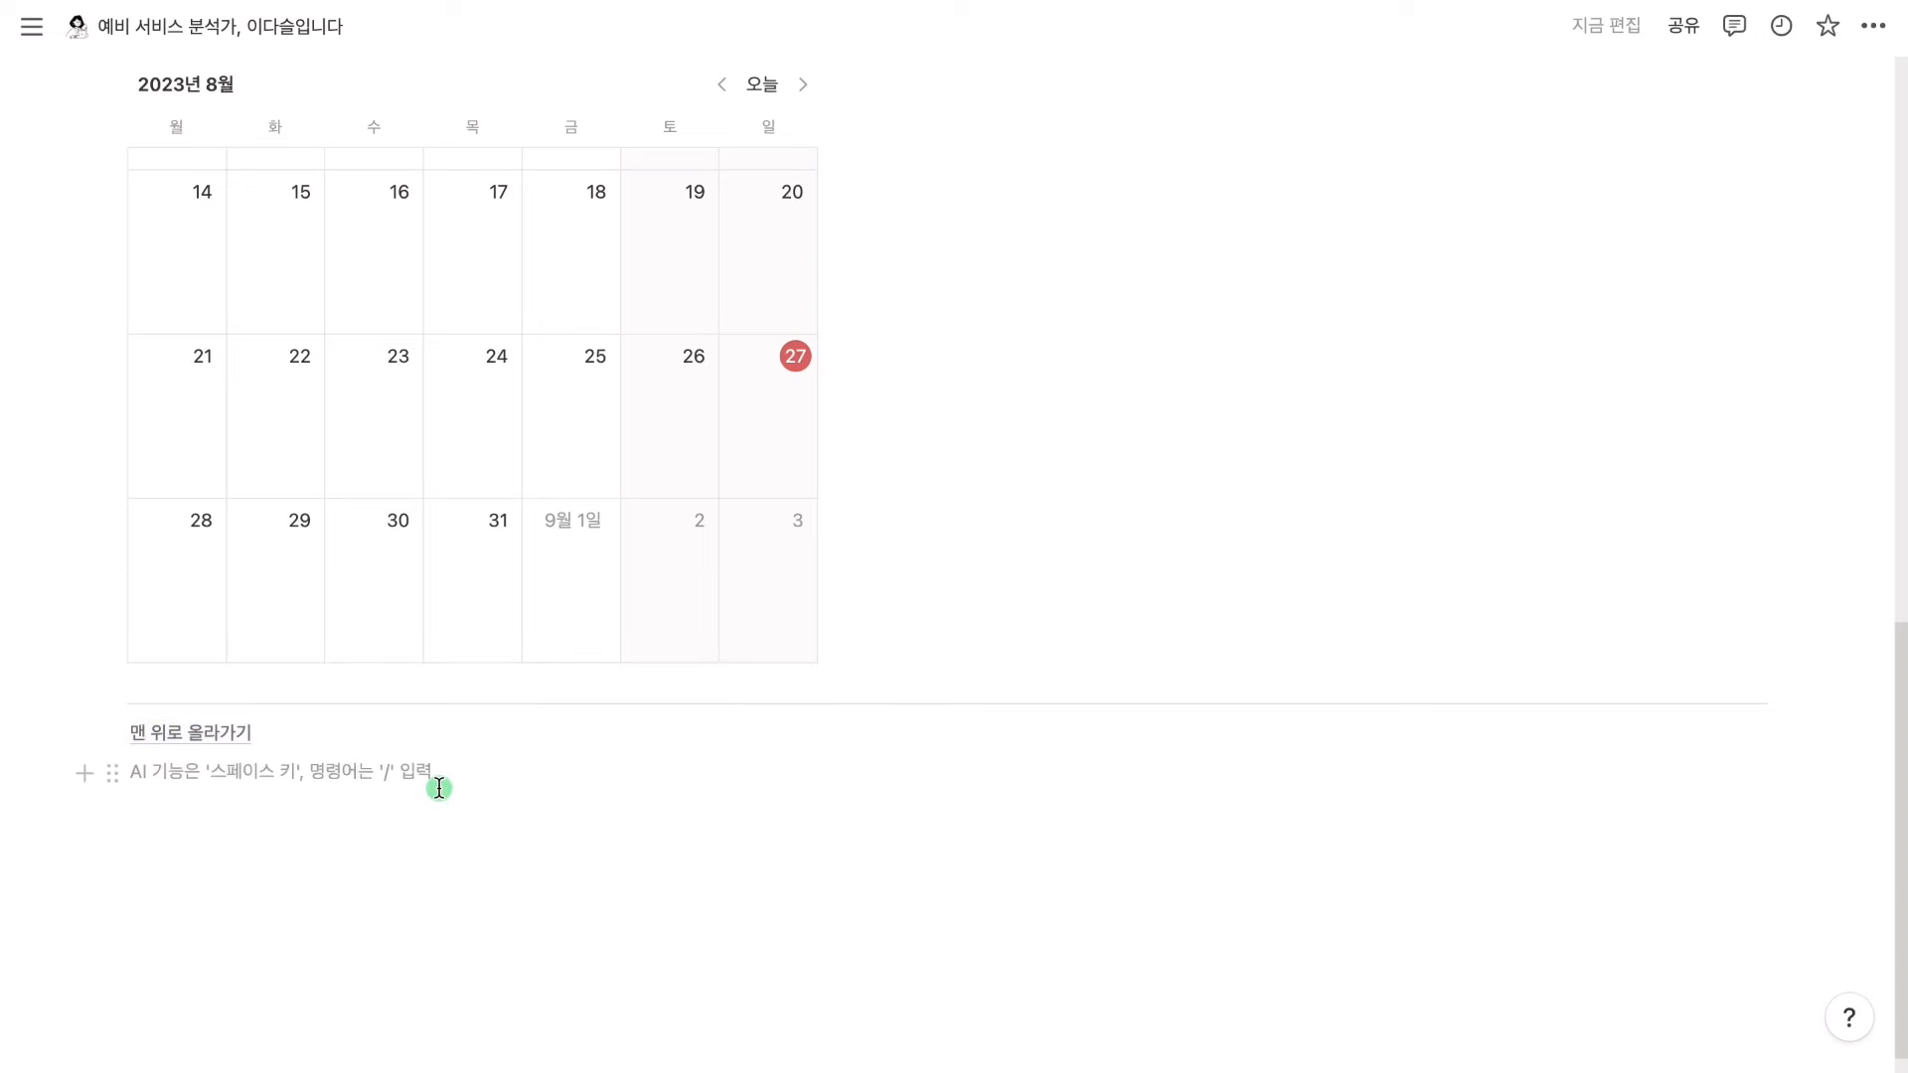
Under the '매일 공부하고 있습니다' heading, start a new block and search /캘린더 for the calendar view
mouse_move(241, 740)
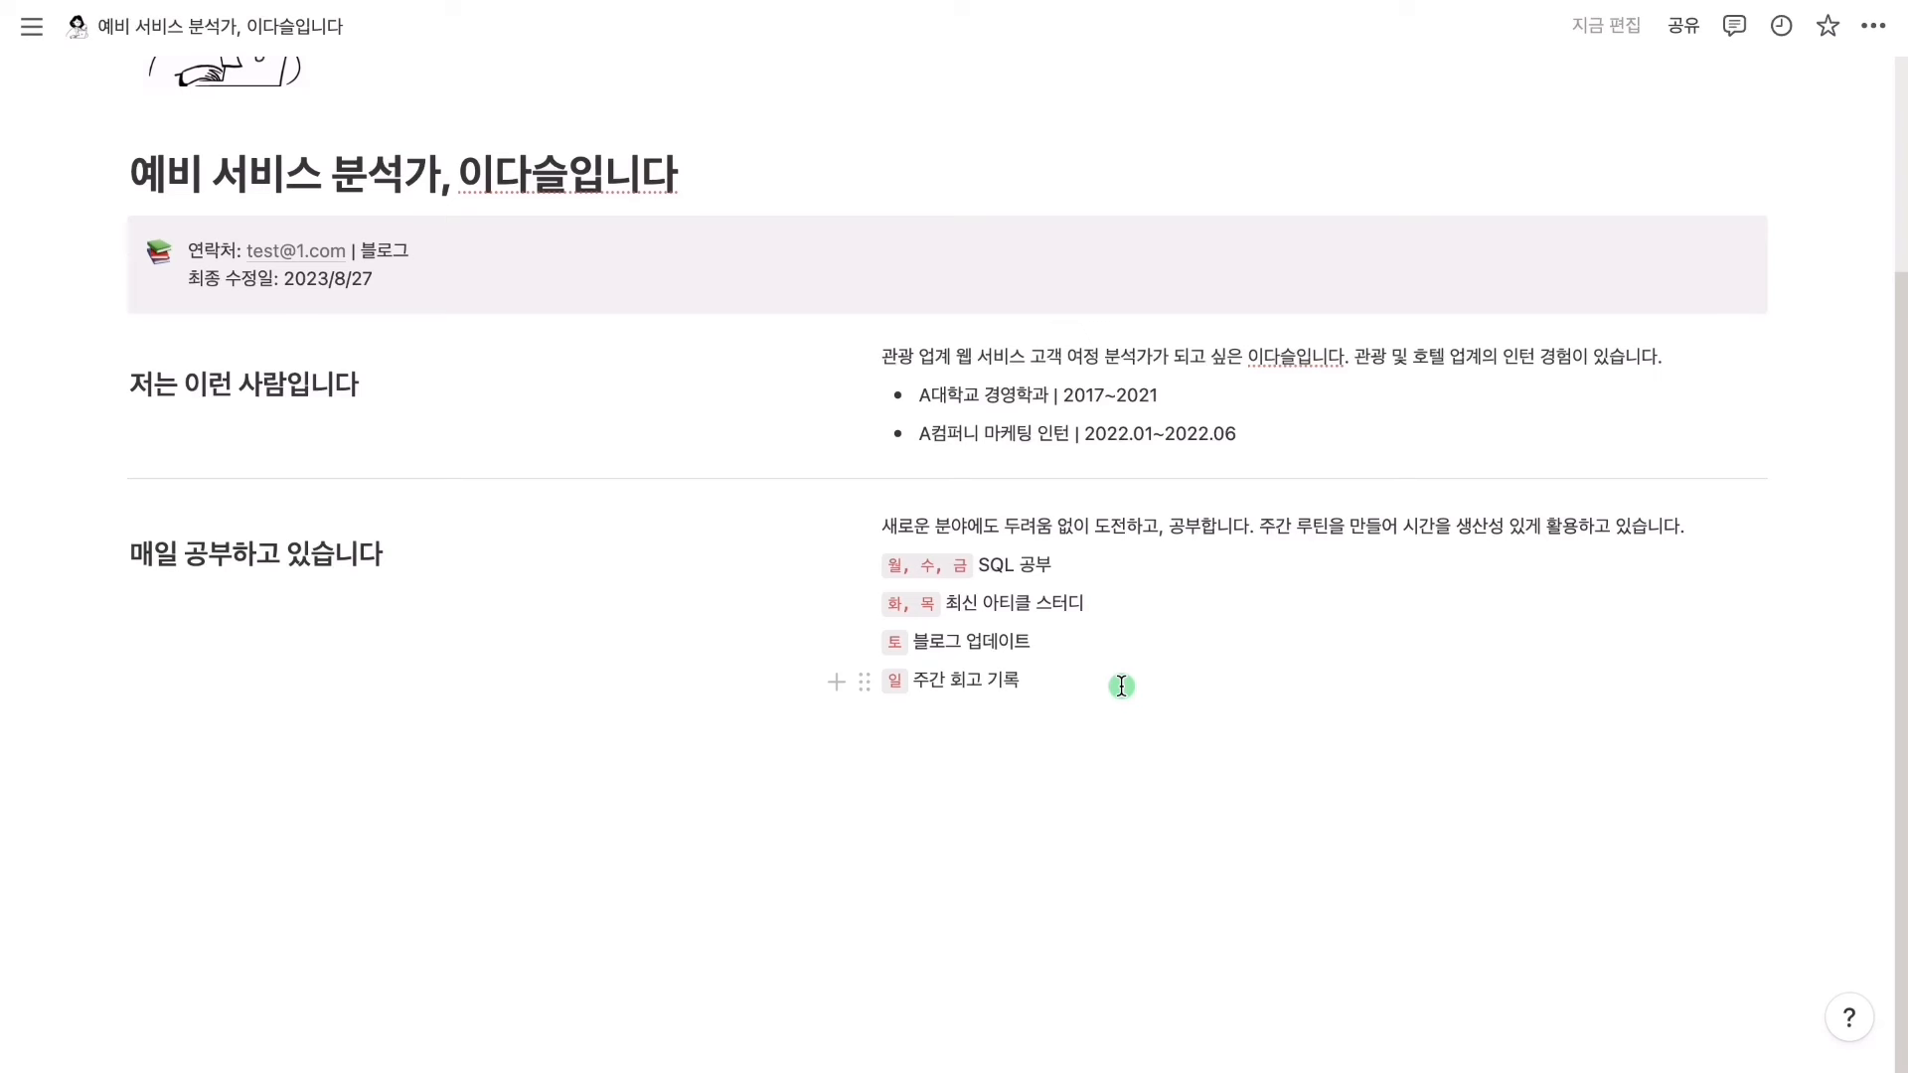
click(430, 630)
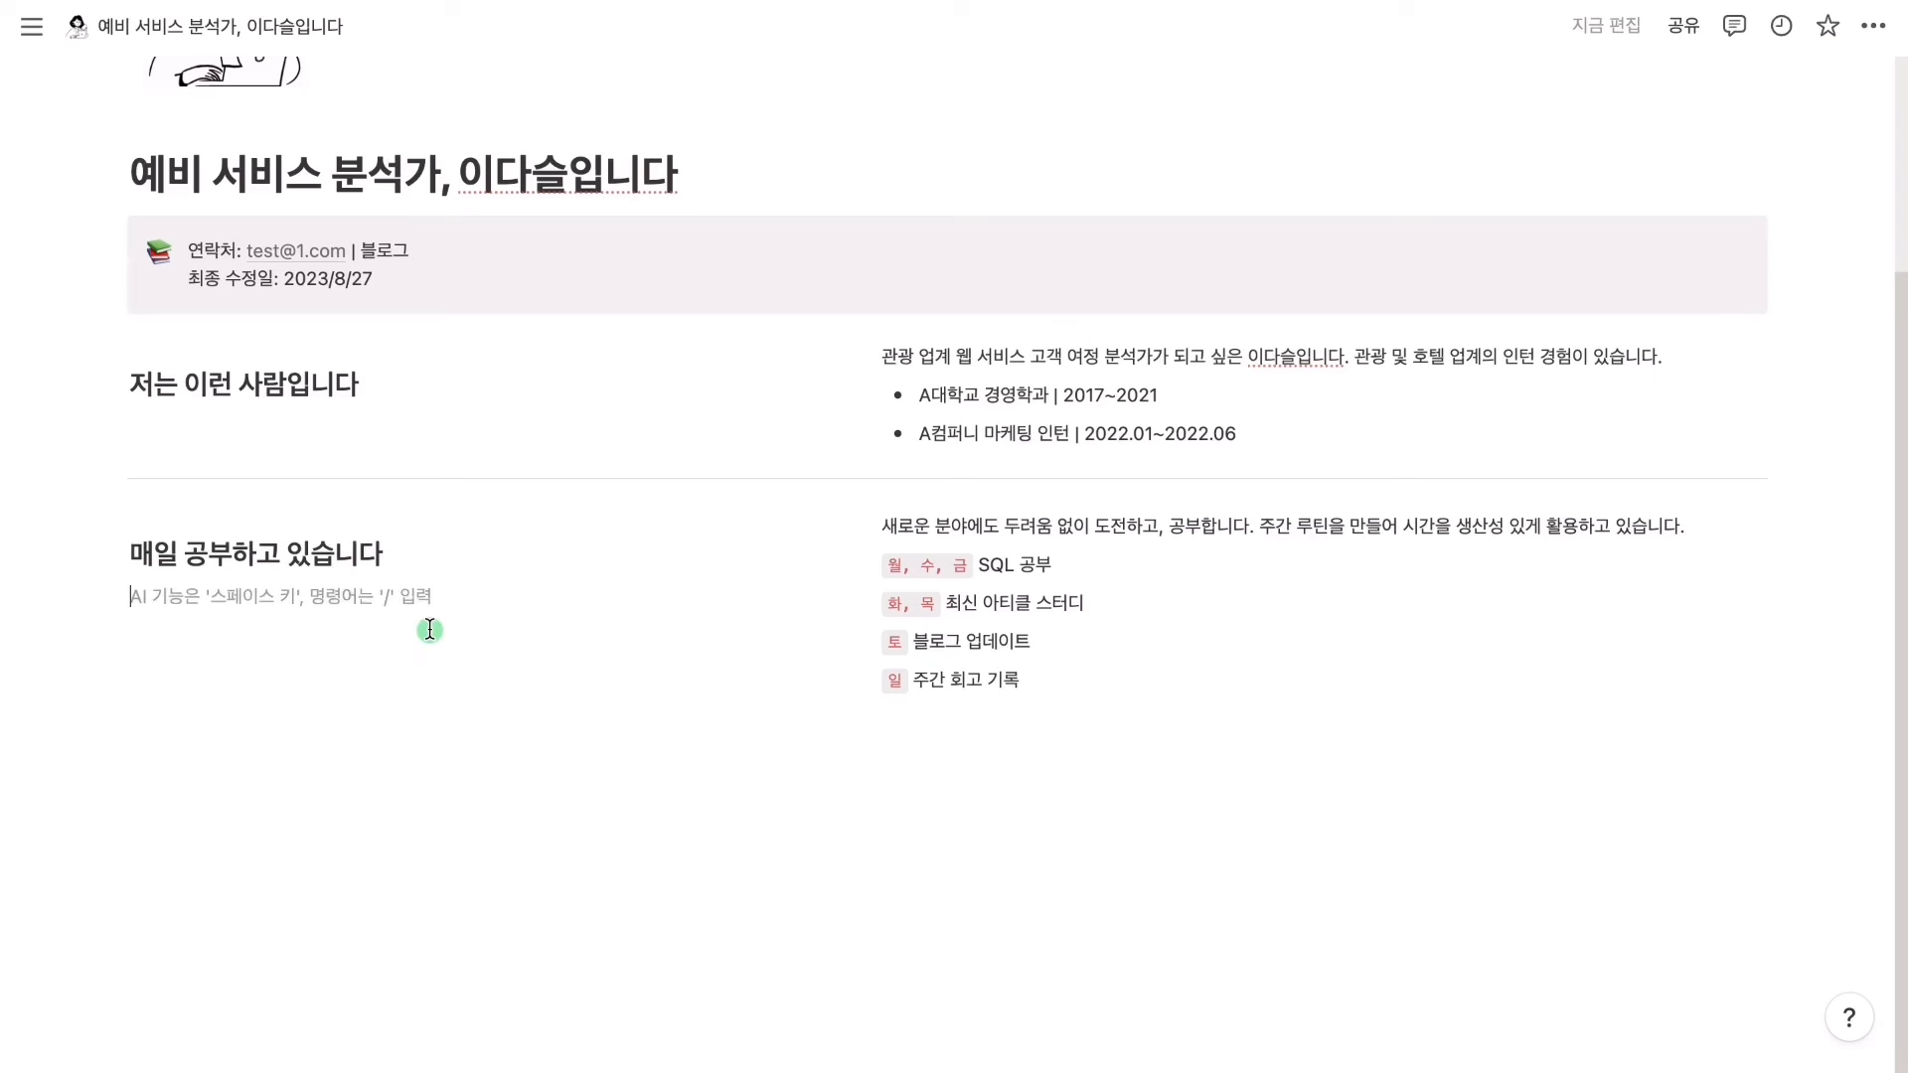
text(/캘린더)
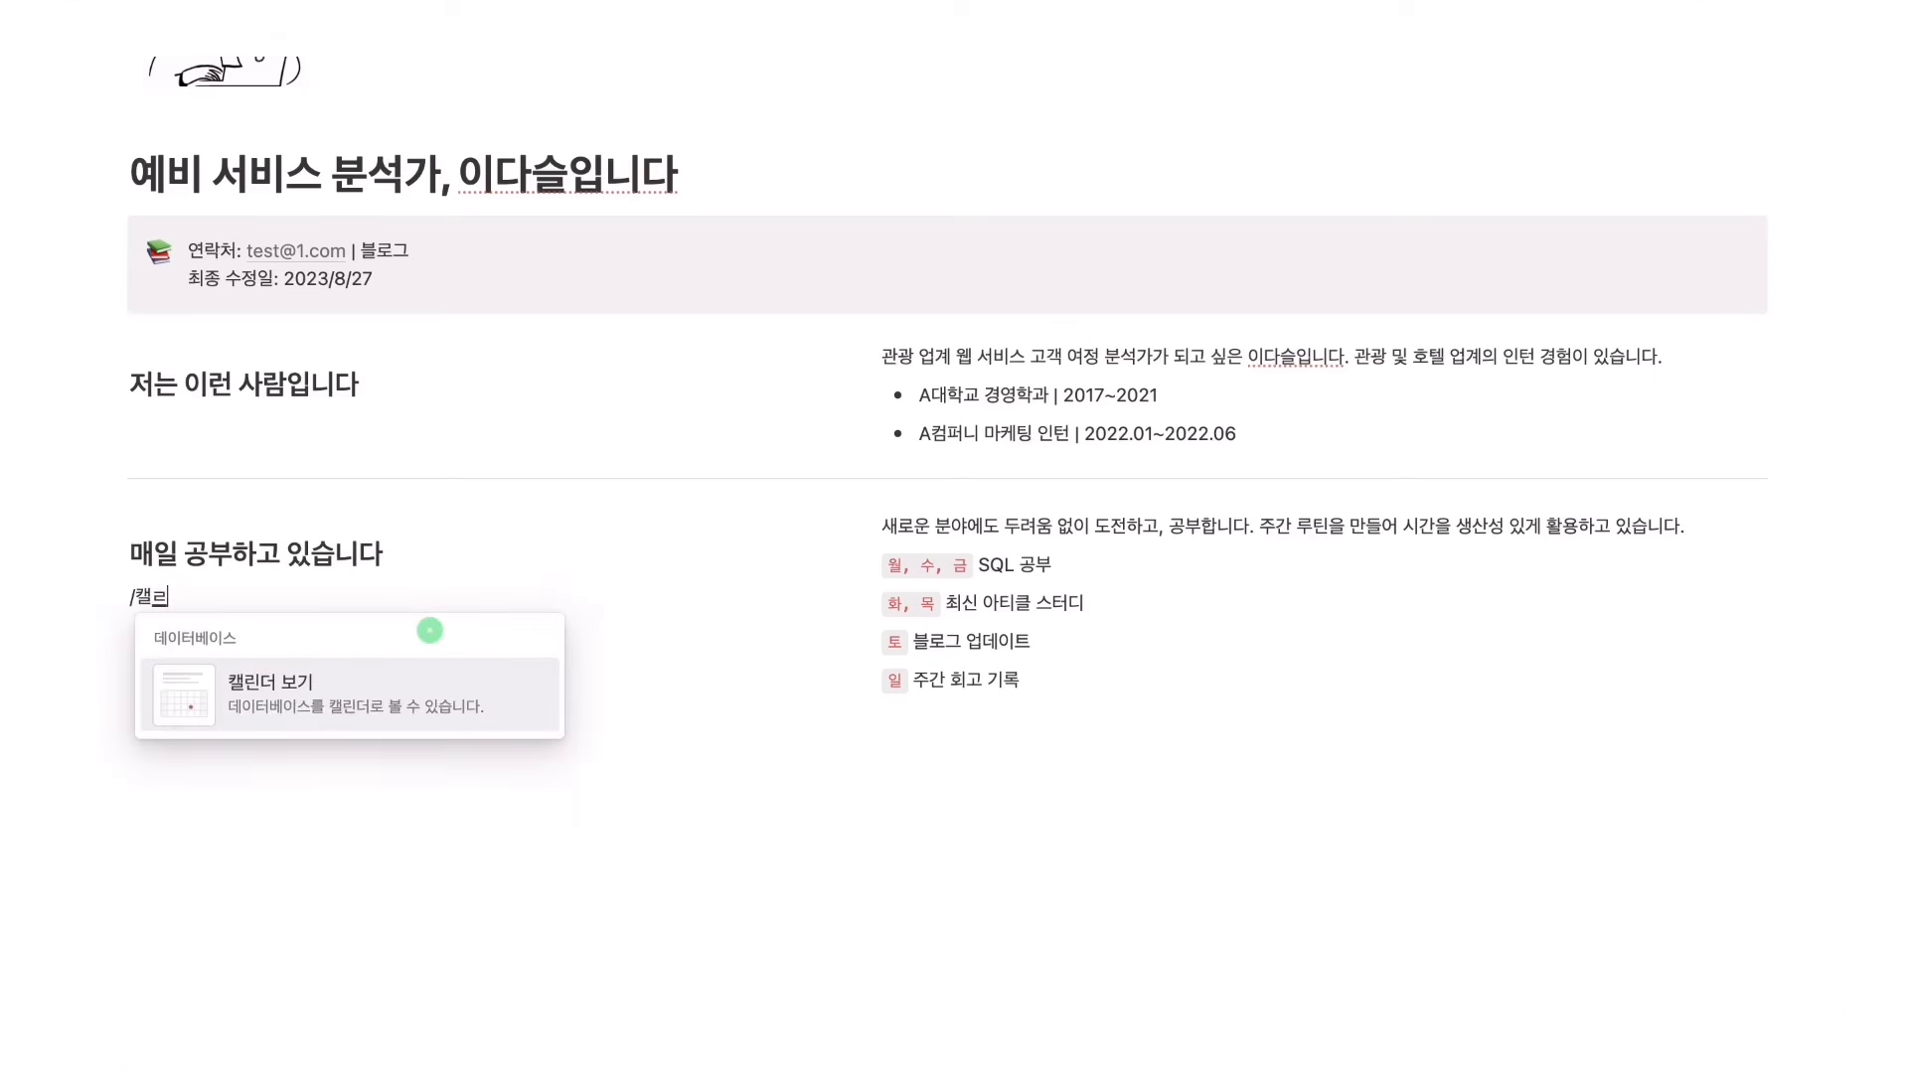